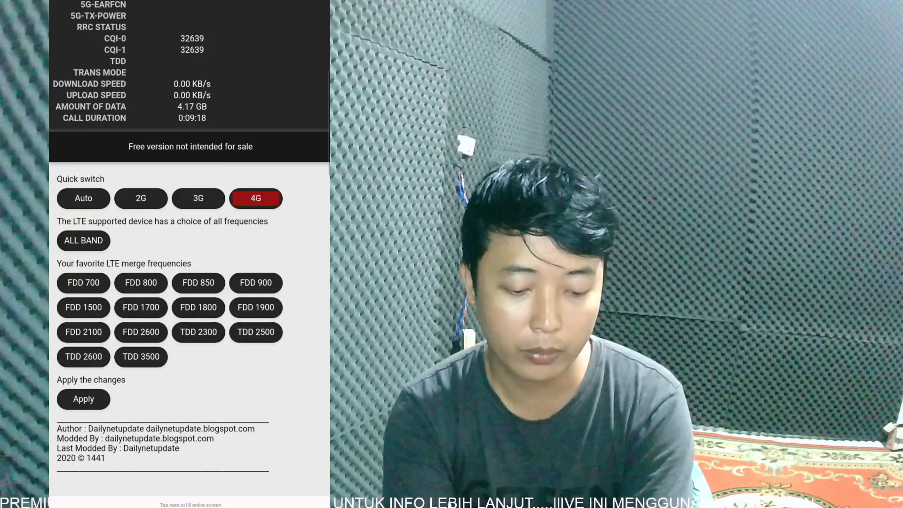
Restrict the modem to 4G on the FDD 1800 band, apply it, and check the tower number and 4G downlink EARFCN.
left_click(198, 307)
left_click(84, 398)
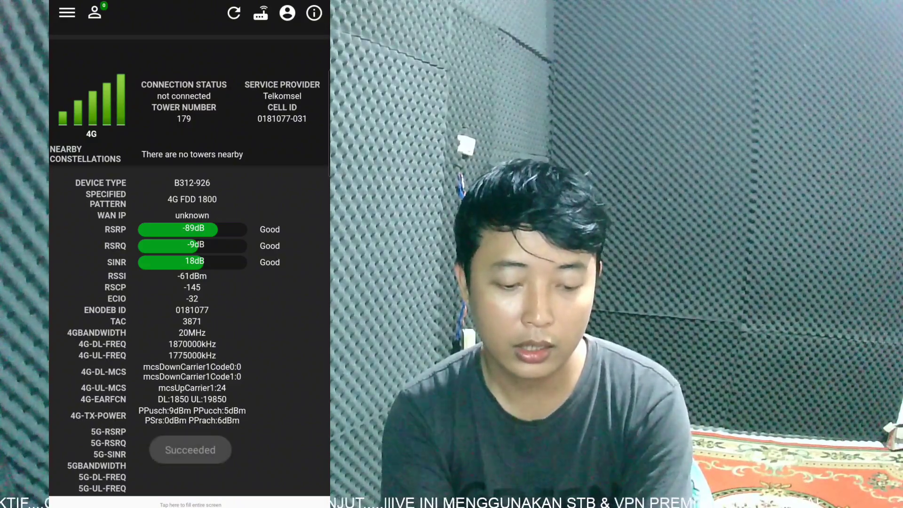
scroll(190, 282, "down", 1)
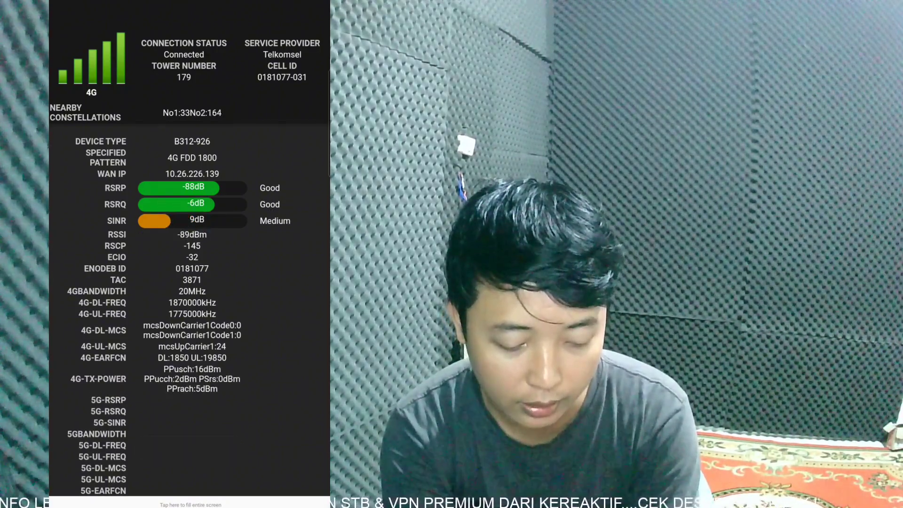
mouse_move(141, 349)
left_mouse_down()
mouse_move(72, 357)
mouse_move(115, 375)
mouse_move(165, 347)
mouse_move(173, 377)
mouse_move(203, 351)
mouse_move(186, 348)
left_mouse_up()
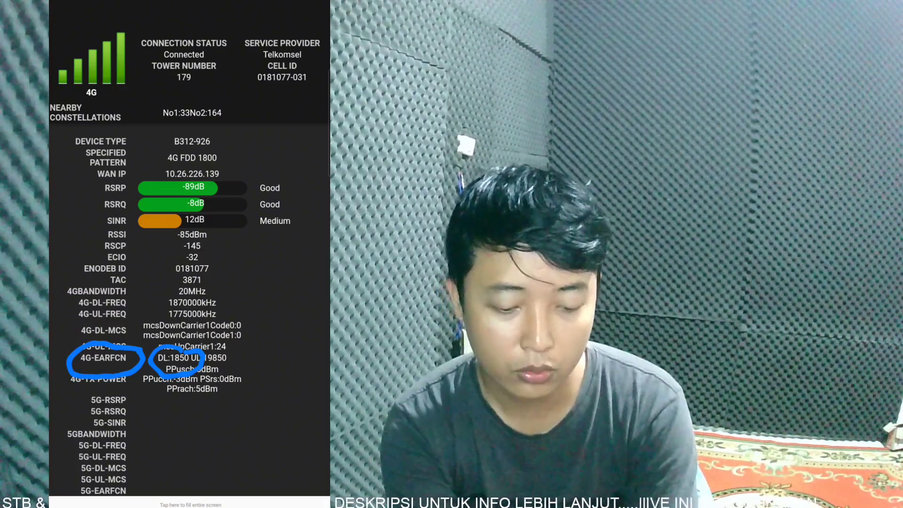
mouse_move(207, 64)
left_mouse_down()
mouse_move(180, 66)
mouse_move(175, 99)
mouse_move(218, 71)
left_mouse_up()
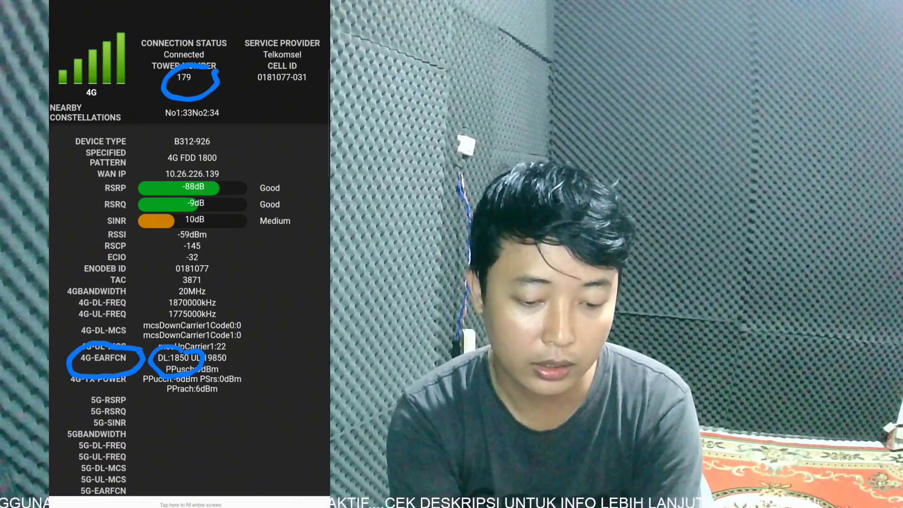
Switch the modem to 4G on the FDD 2100 band and apply the change.
scroll(190, 254, "up", 1)
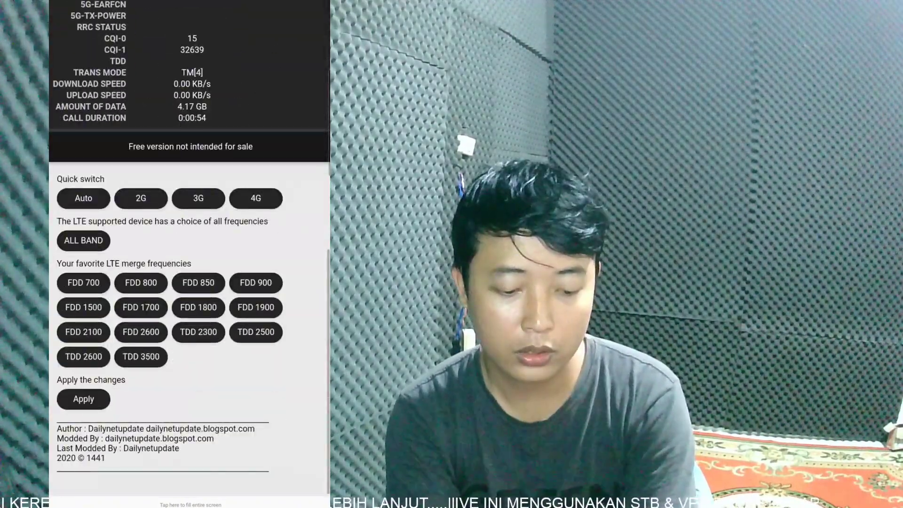
left_click(256, 199)
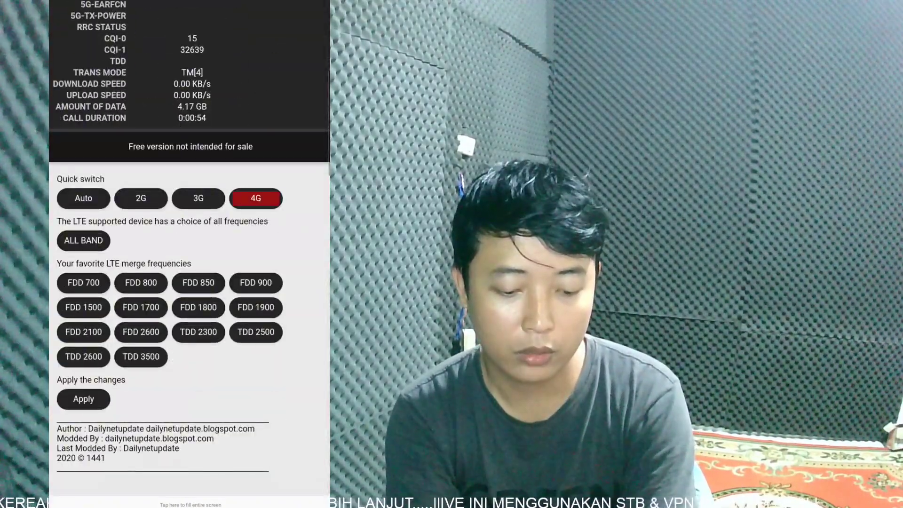
left_click(83, 332)
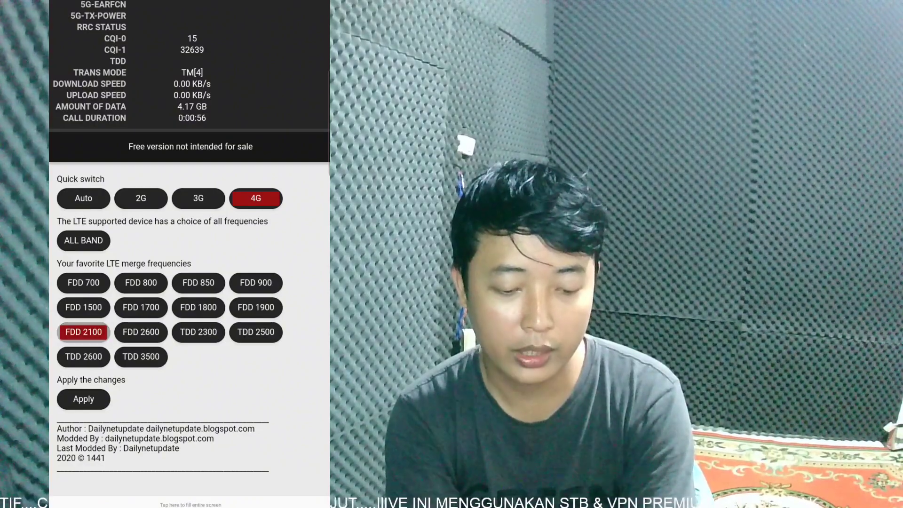
scroll(190, 254, "up", 10)
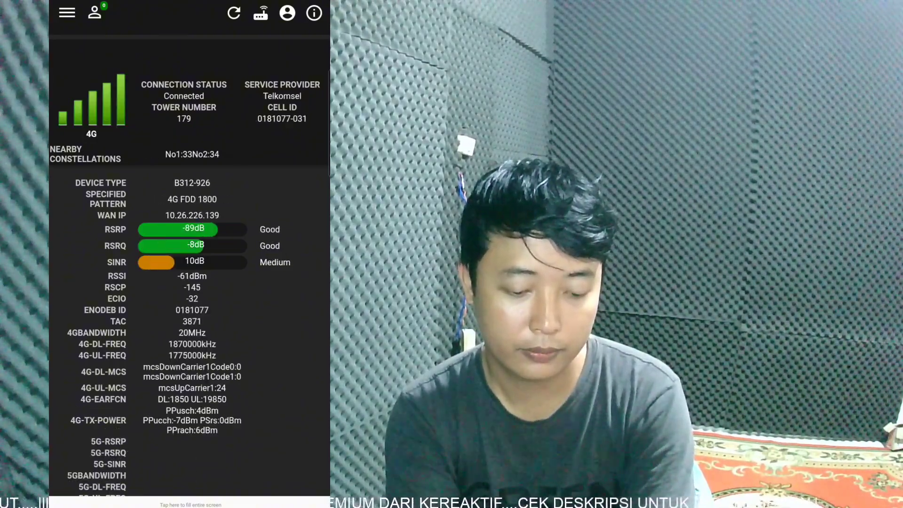
scroll(189, 301, "down", 10)
left_click(256, 199)
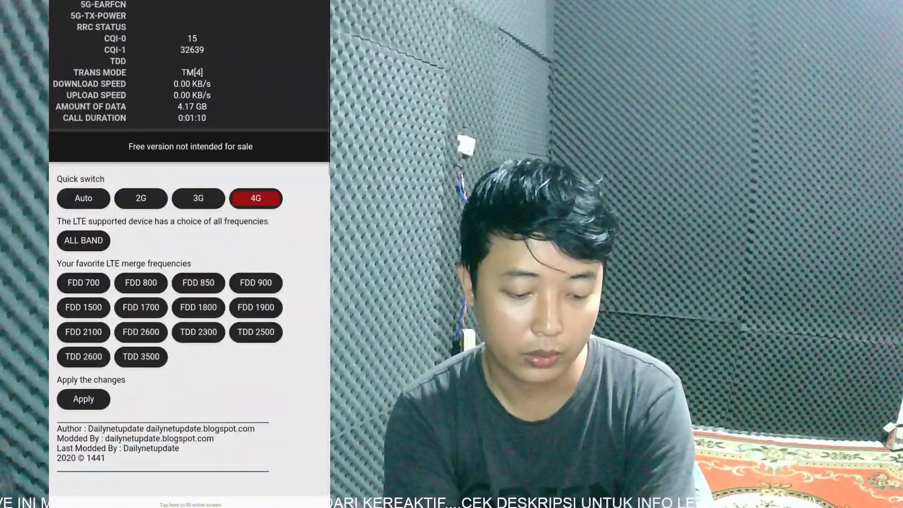
left_click(83, 331)
left_click(83, 399)
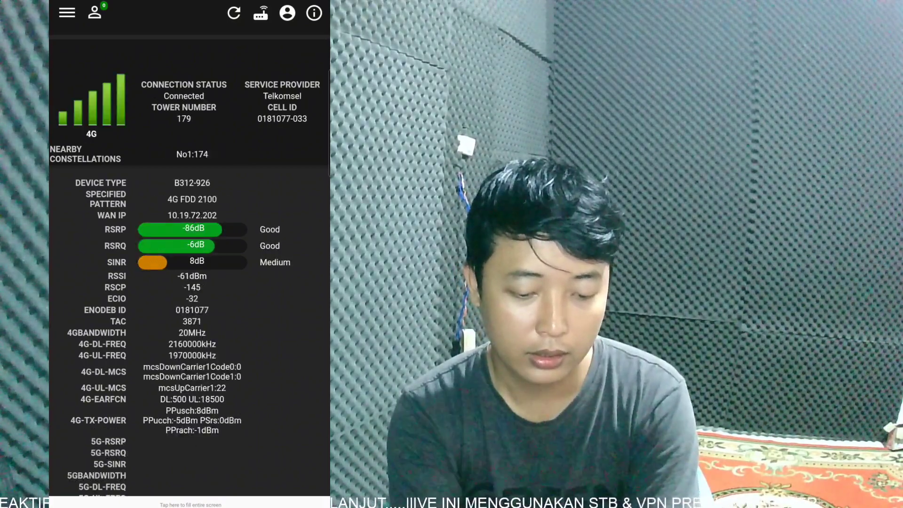
Mark the tower number, the specified pattern and the 4G downlink EARFCN reported on the FDD 2100 band.
mouse_move(204, 109)
left_mouse_down()
mouse_move(217, 130)
mouse_move(208, 97)
left_mouse_up()
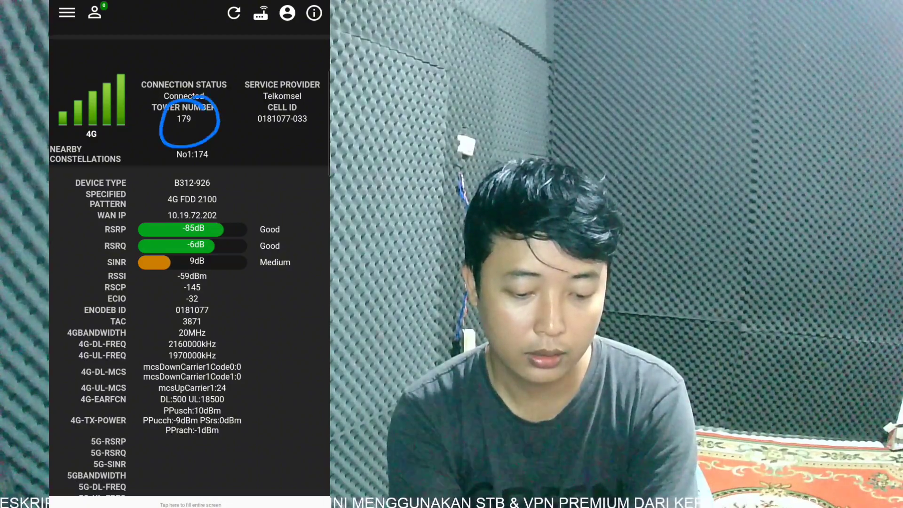
mouse_move(232, 192)
left_mouse_down()
mouse_move(163, 197)
mouse_move(230, 208)
mouse_move(226, 197)
left_mouse_up()
left_click_drag(230, 391, 267, 293)
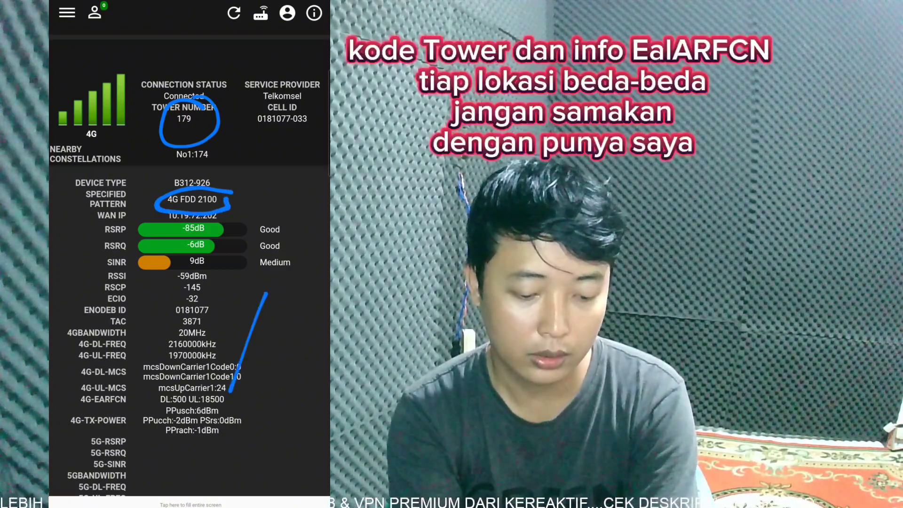
scroll(190, 282, "down", 3)
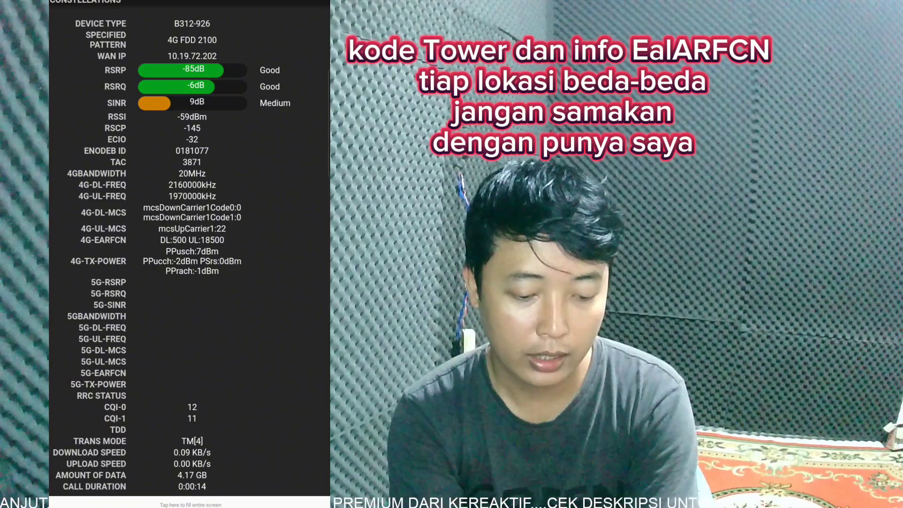
mouse_move(121, 227)
left_mouse_down()
mouse_move(91, 230)
mouse_move(123, 259)
mouse_move(141, 235)
mouse_move(171, 229)
mouse_move(203, 253)
mouse_move(200, 235)
left_mouse_up()
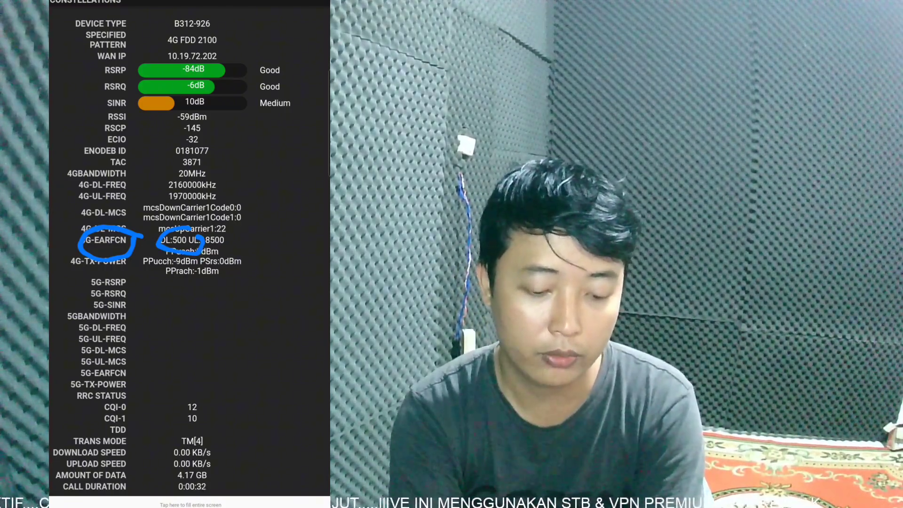
Return the modem to the FDD 1800 band, apply the change and check the refreshed connection details.
scroll(190, 254, "up", 3)
scroll(189, 254, "down", 10)
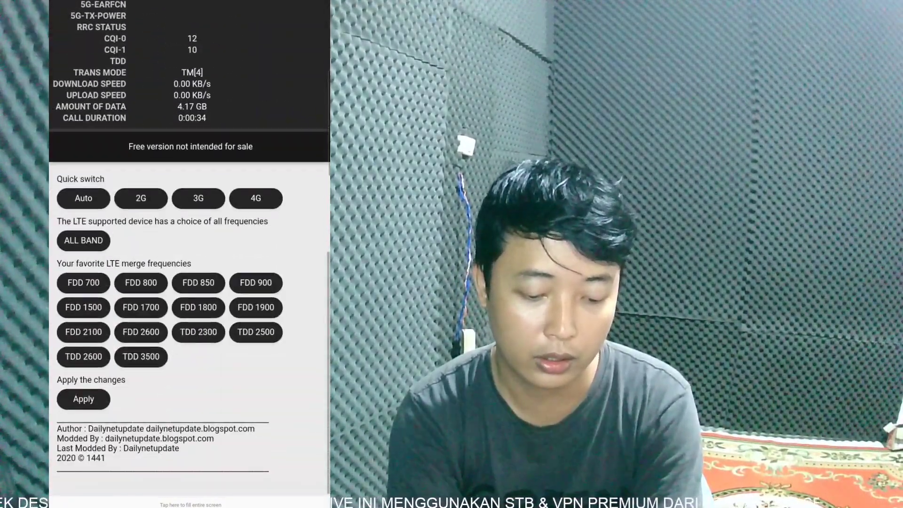
left_click(198, 307)
left_click(83, 399)
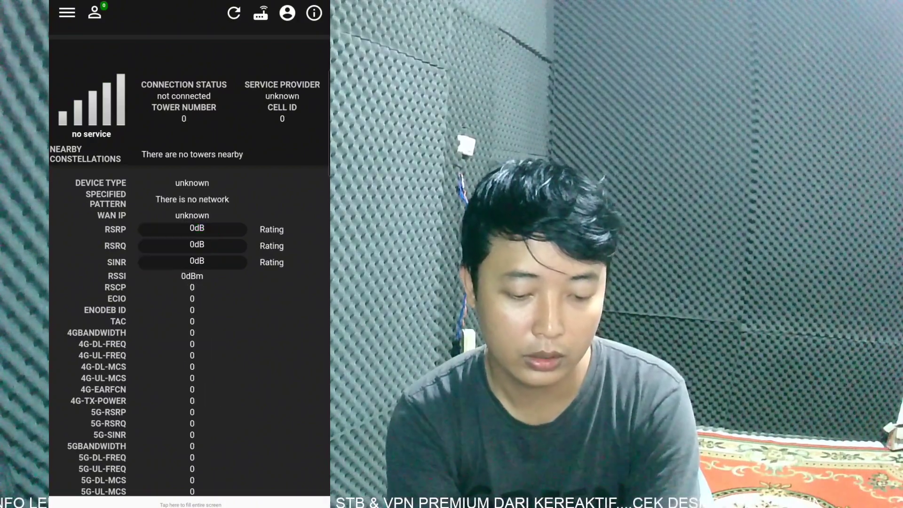
scroll(189, 263, "down", 10)
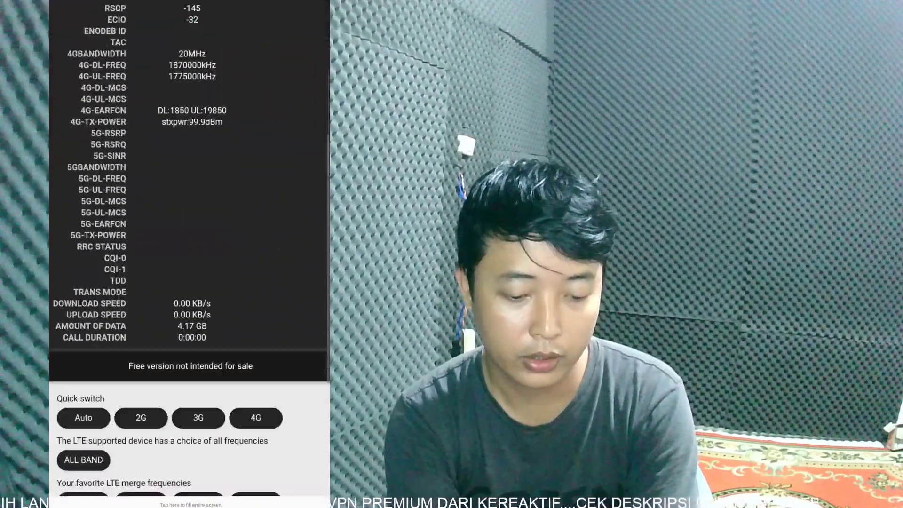
scroll(190, 264, "up", 10)
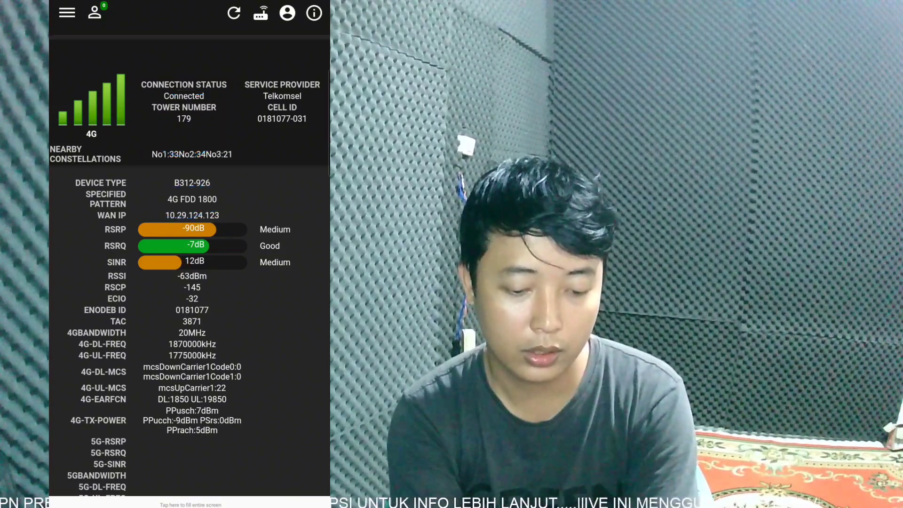
scroll(189, 254, "down", 5)
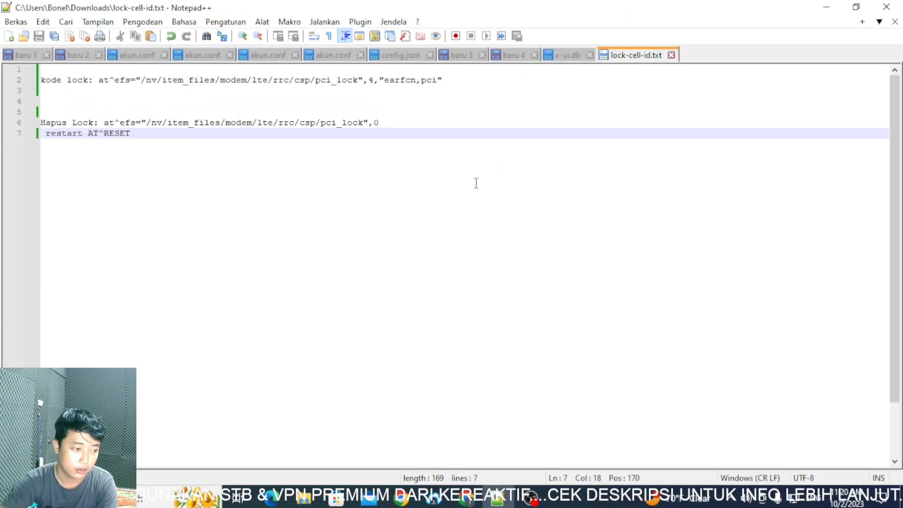
Below the restart line in lock-cell-id.txt, add the label "kode towert" with the tower number 179 beneath it.
key("Return")
key("Return")
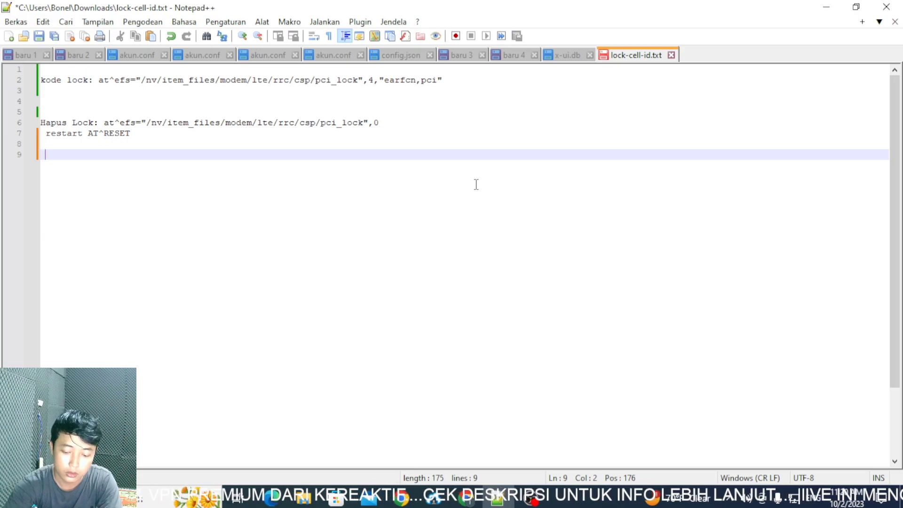
type("kode to")
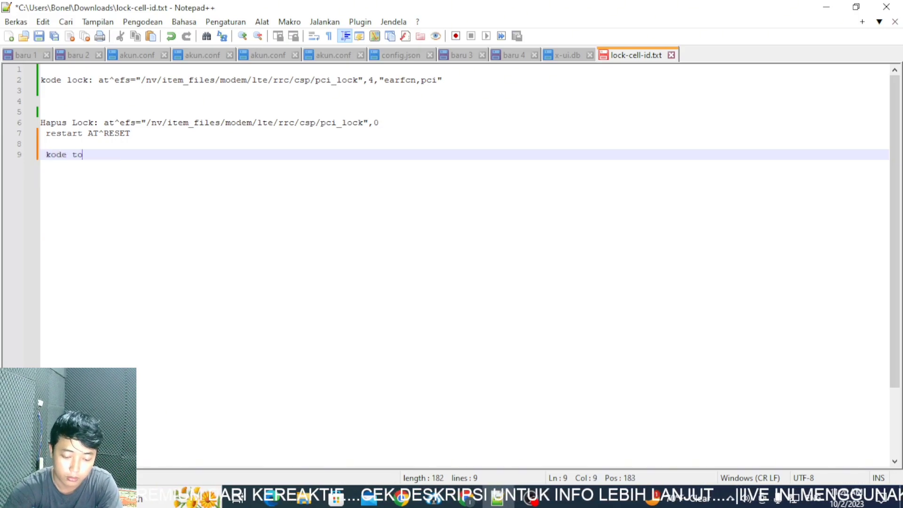
type("wert")
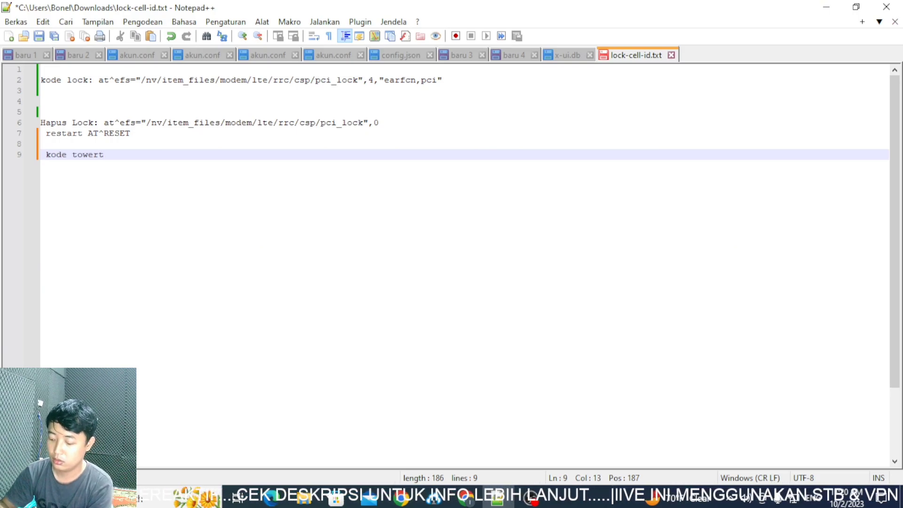
key("Return")
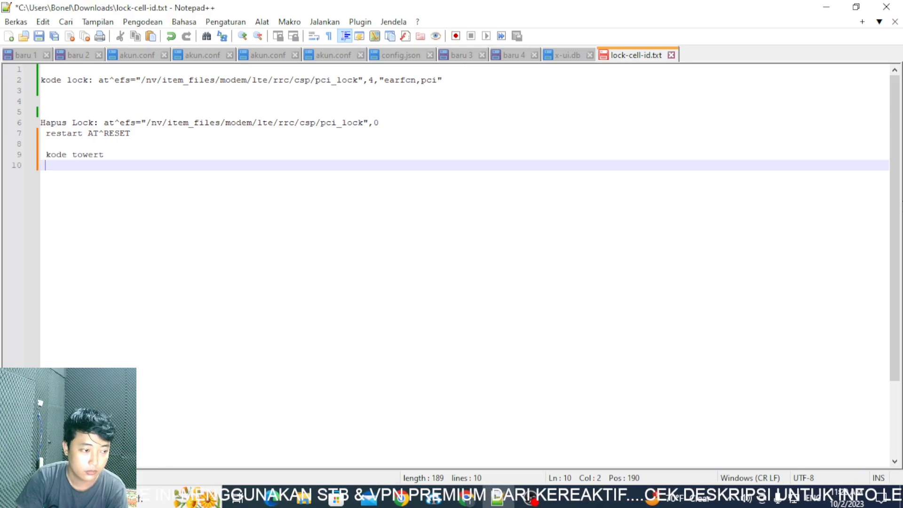
type("179")
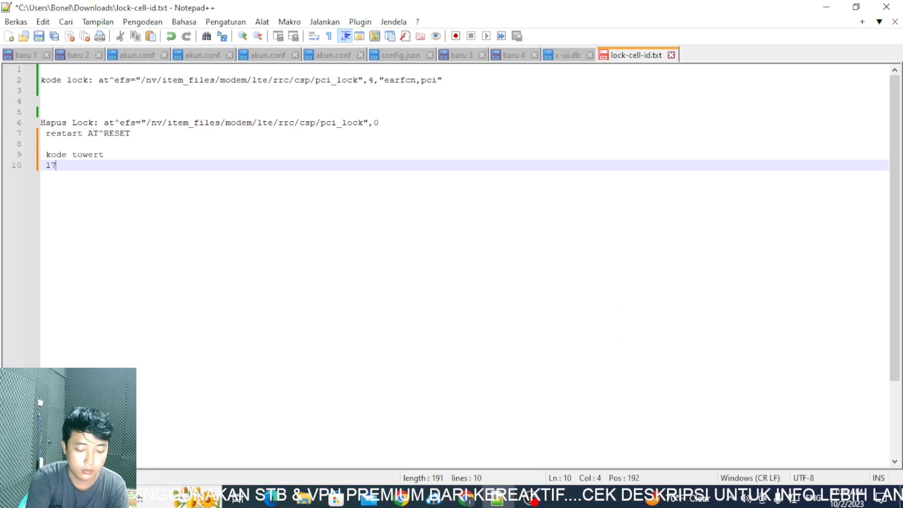
Leave a blank line below the tower number and add the note "earfcn 1850".
key("Return")
key("Return")
type("w")
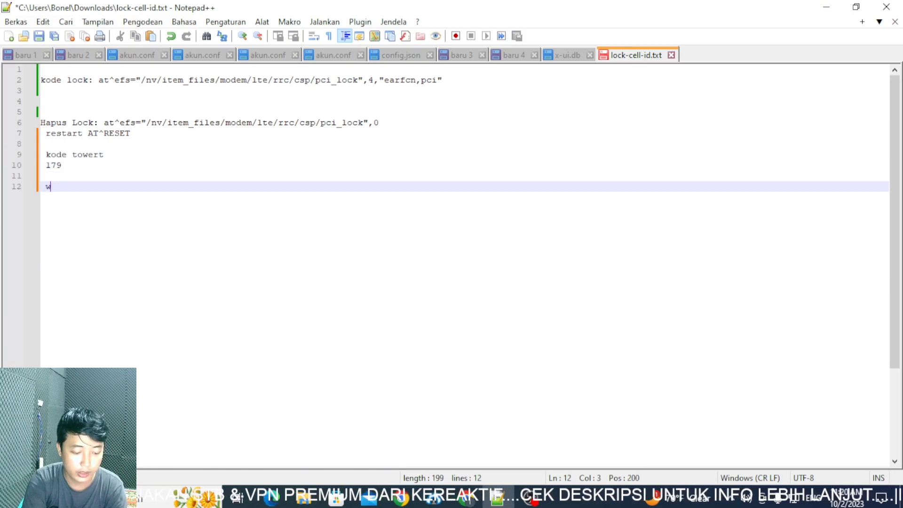
key("BackSpace")
type("earf")
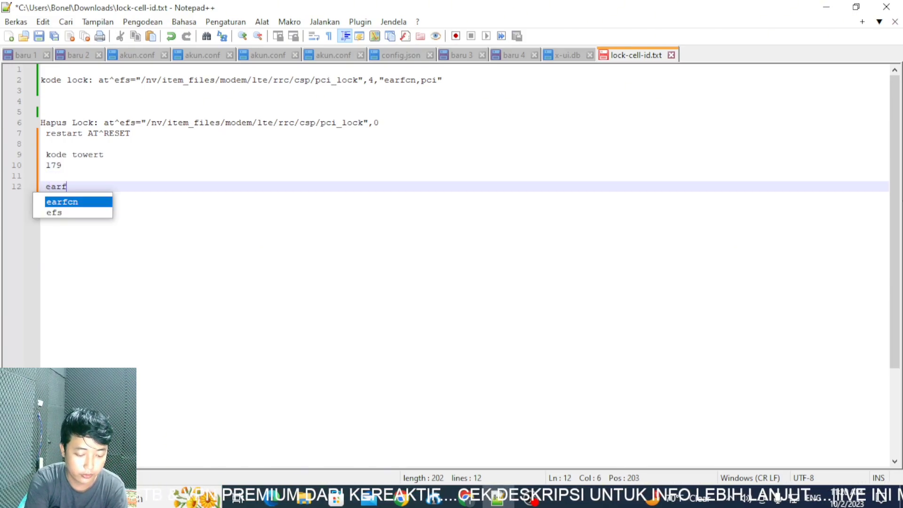
type("cn 1")
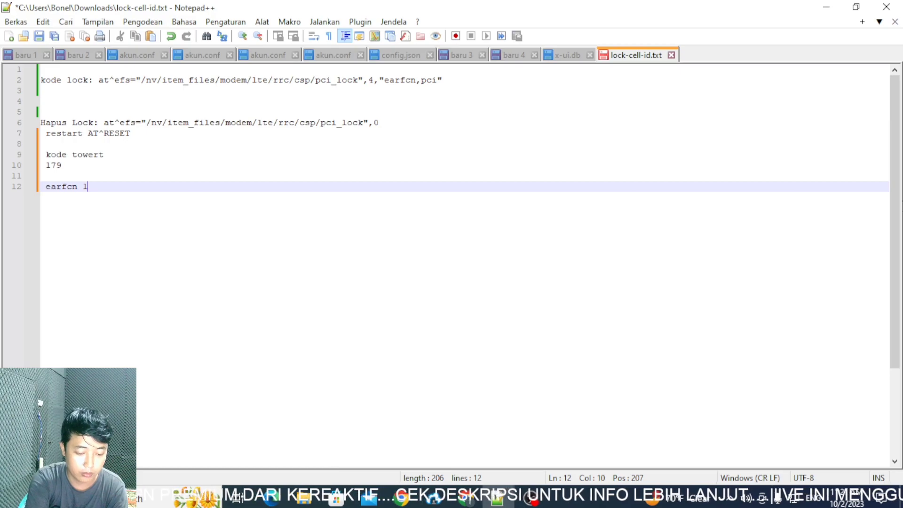
type("850")
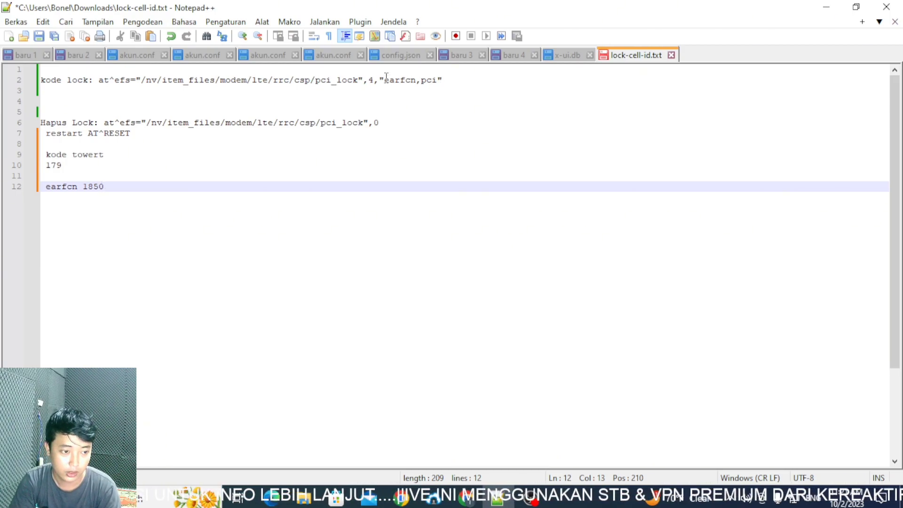
Examine the earfcn and pci placeholders in the lock command and view the modem's AT Commands page in Chrome.
left_click_drag(386, 81, 437, 81)
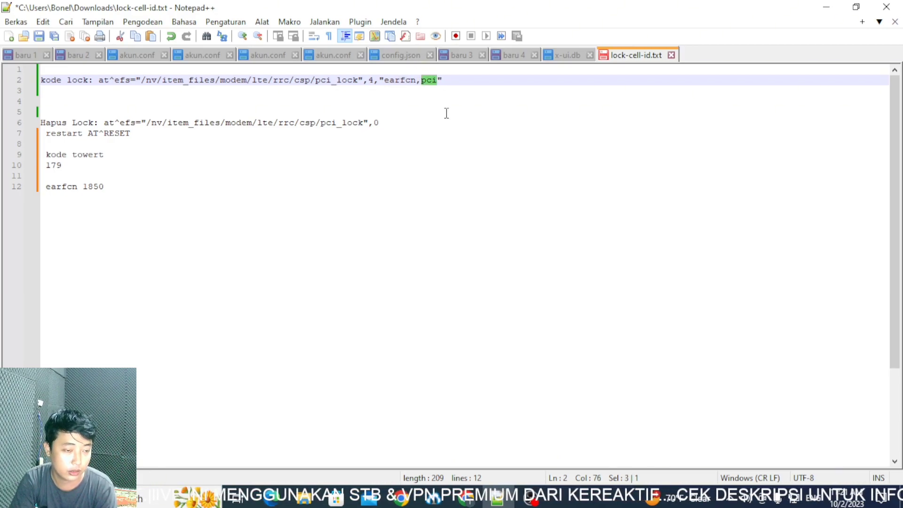
left_click(466, 498)
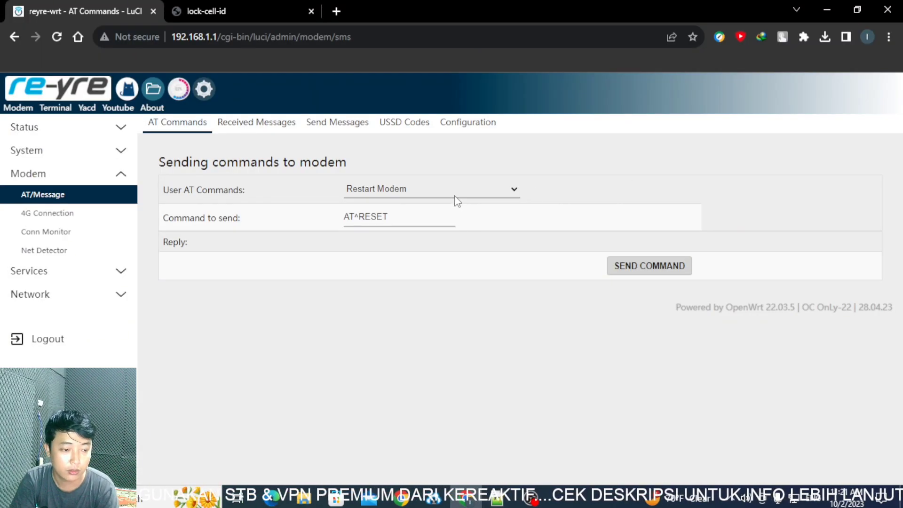
left_click(503, 501)
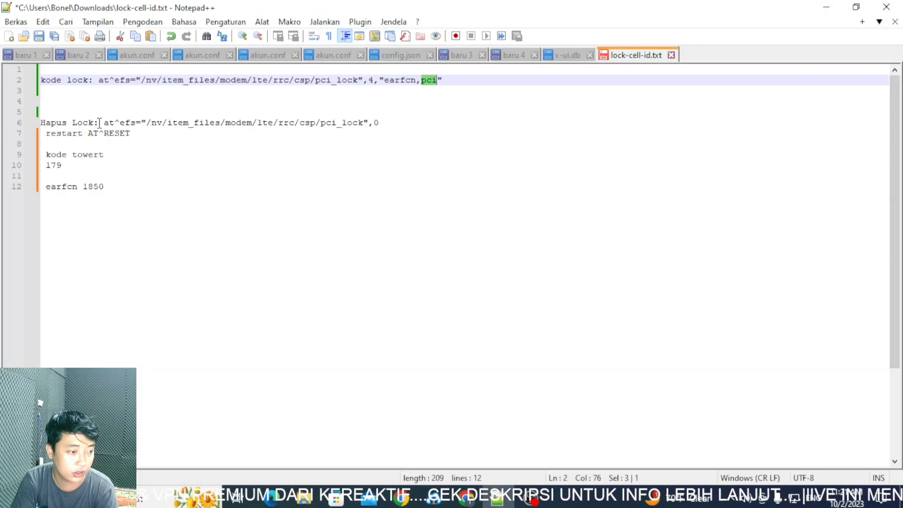
Copy the Hapus Lock command at^efs="/nv/item_files/modem/lte/rrc/csp/pci_lock",0 from the notes and switch to Chrome.
left_click_drag(105, 122, 378, 125)
key("ctrl+c")
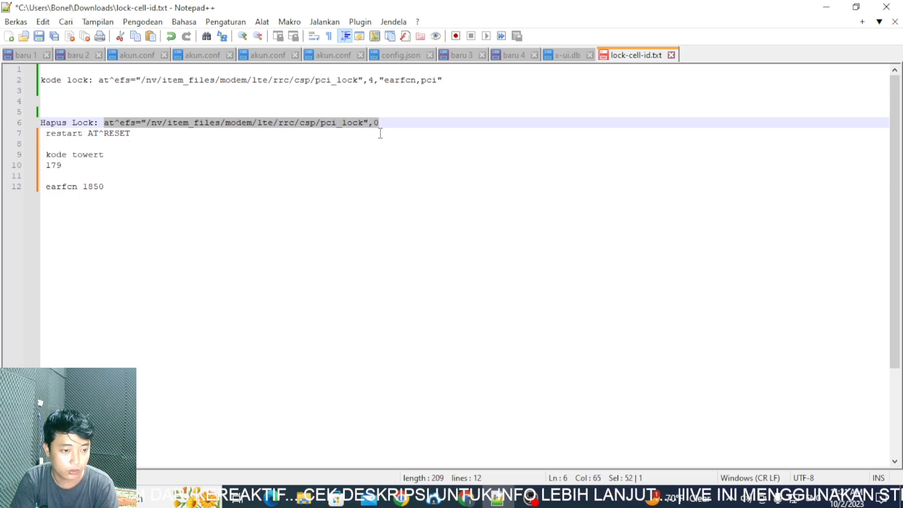
left_click(470, 501)
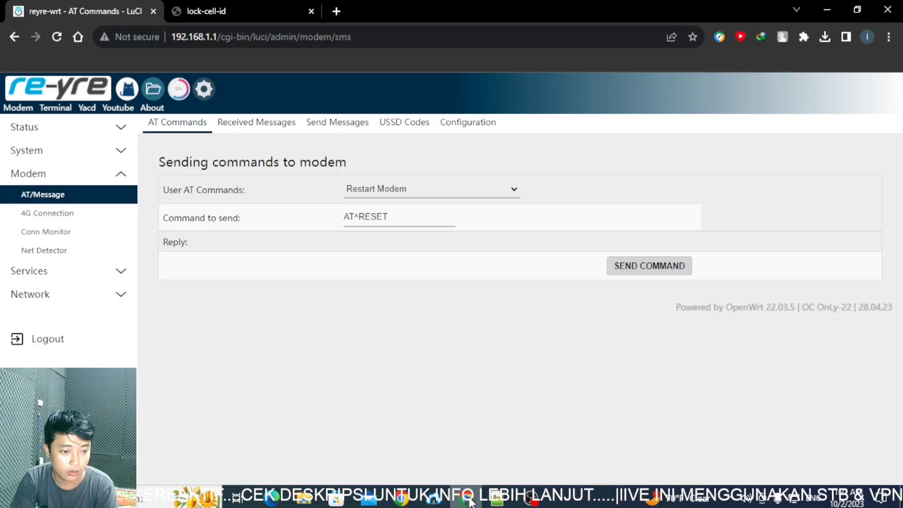
Reload the AT Commands page, send the copied pci_lock removal command to the modem and check its reply.
left_click_drag(419, 215, 277, 219)
left_click(50, 38)
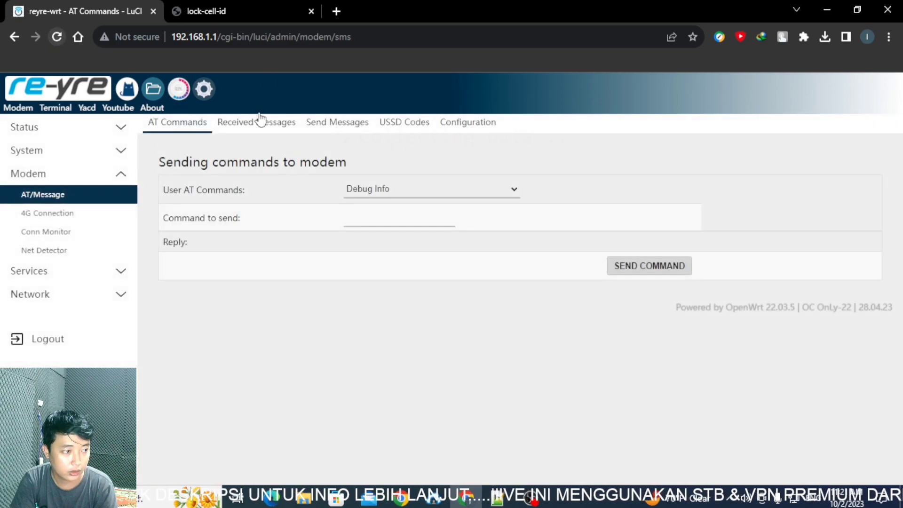
left_click(427, 219)
key("ctrl+v")
left_click(663, 275)
left_click_drag(408, 253, 143, 260)
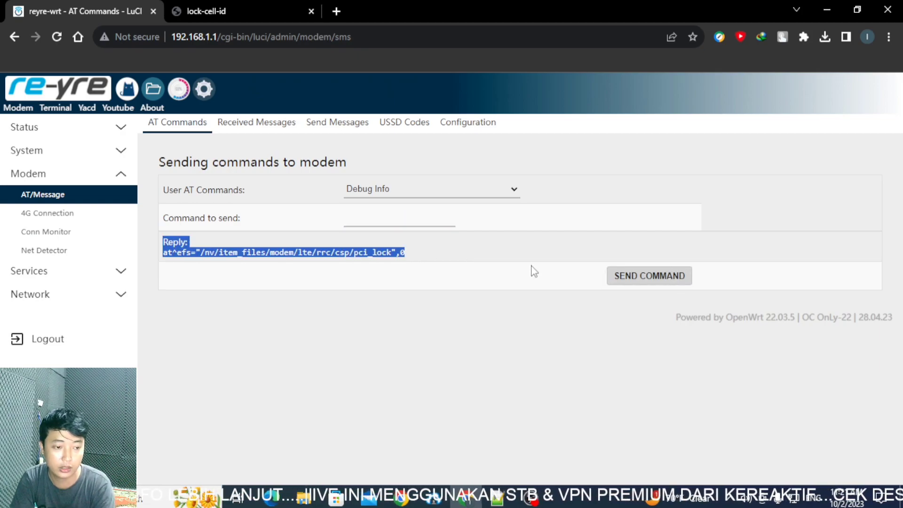
Choose the predefined Restart Modem command and send AT^RESET to the modem.
left_click(472, 194)
scroll(390, 390, "down", 1)
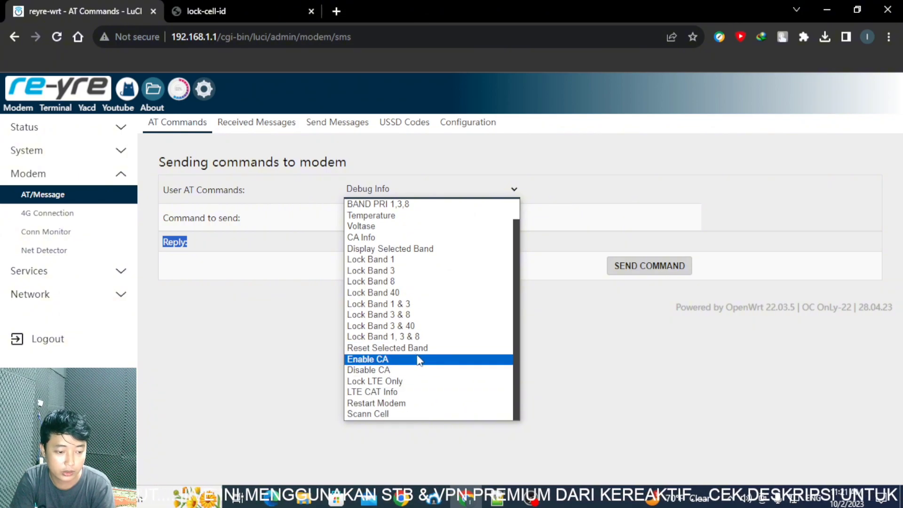
left_click(402, 413)
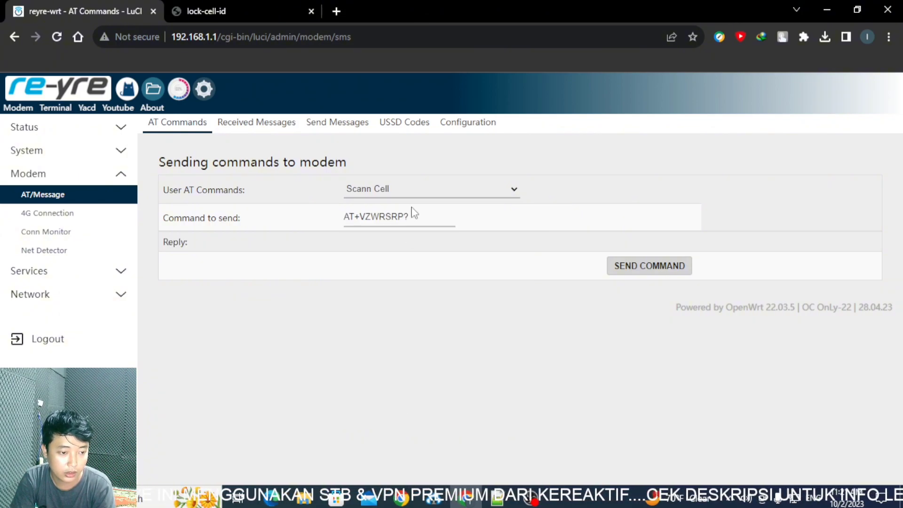
left_click(419, 189)
left_click(396, 402)
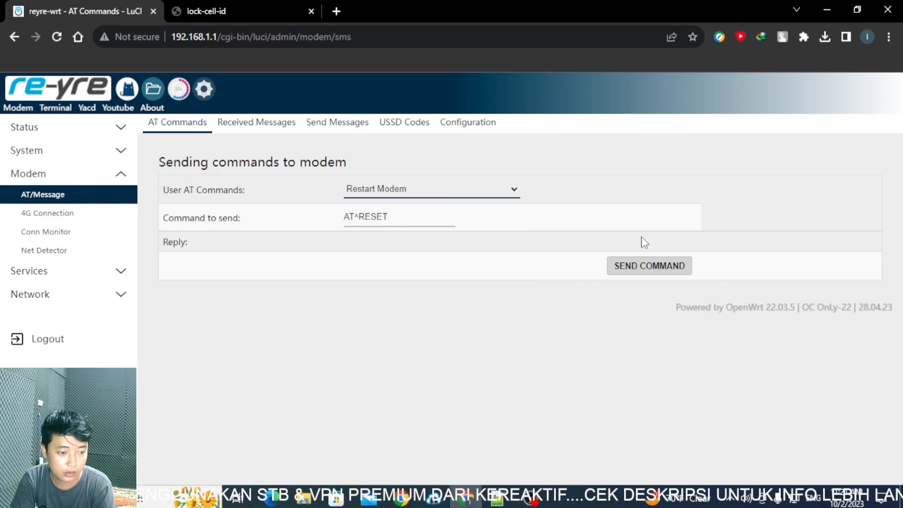
left_click(657, 272)
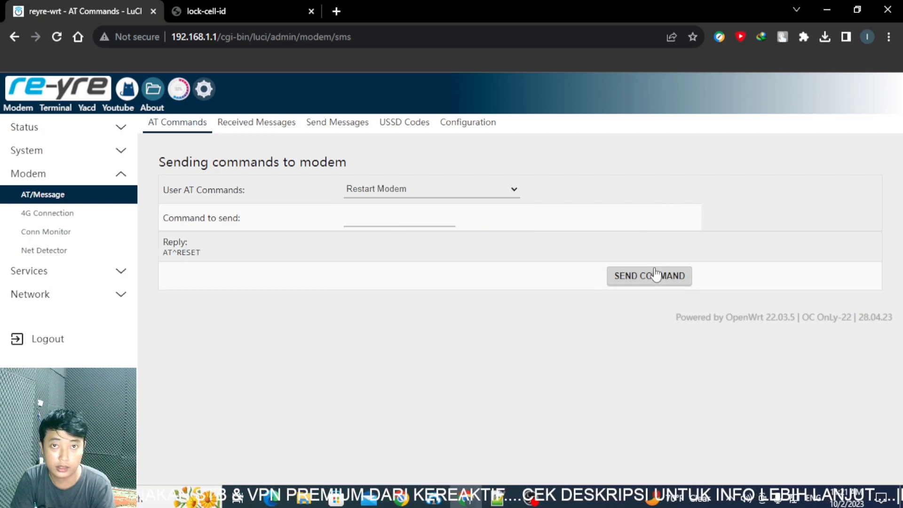
Check the status of the kampret ModemManager interface and open the modem's 4G Connection details.
left_click(201, 96)
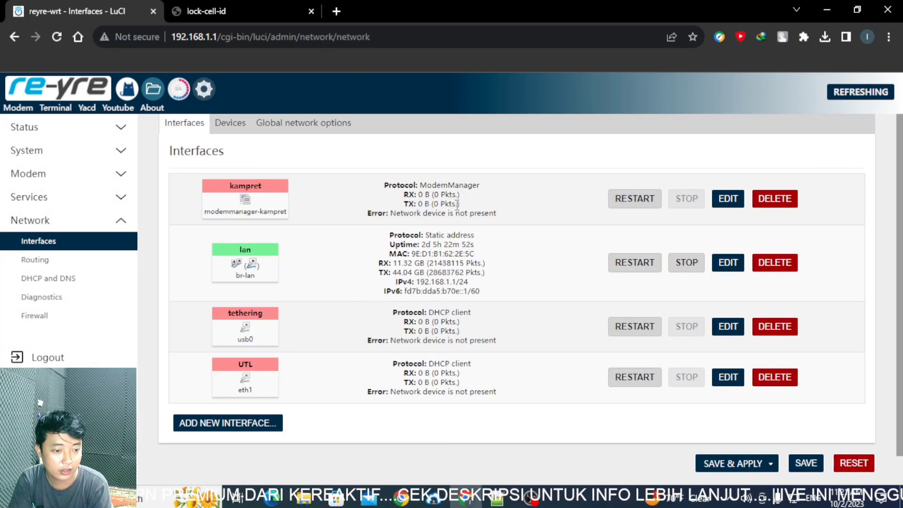
left_click_drag(501, 219, 359, 181)
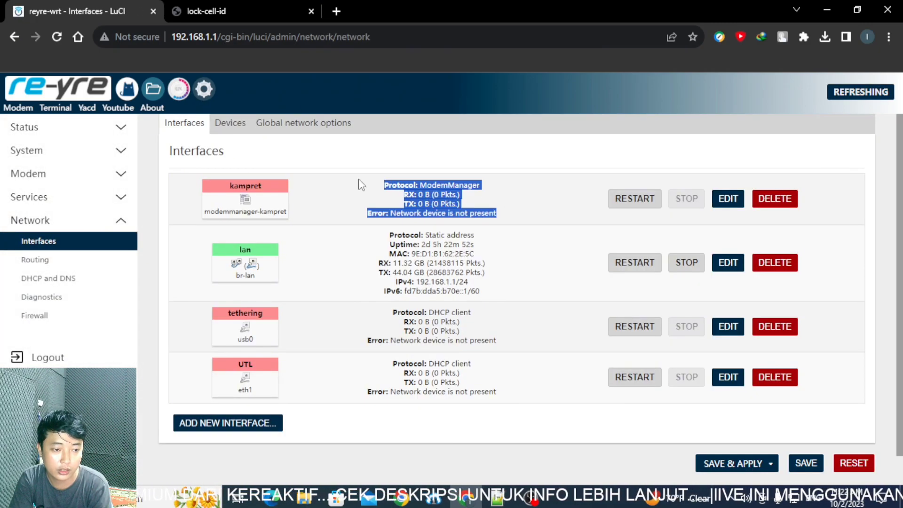
left_click(78, 176)
left_click(75, 215)
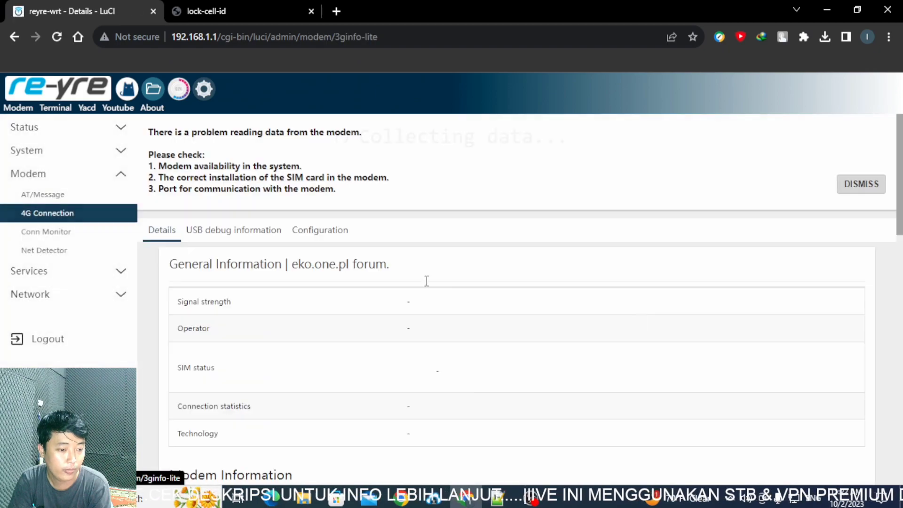
Switch to Notepad++, correct the "kode towert" heading in the notes to "kode tower" and return to Chrome.
left_click(489, 503)
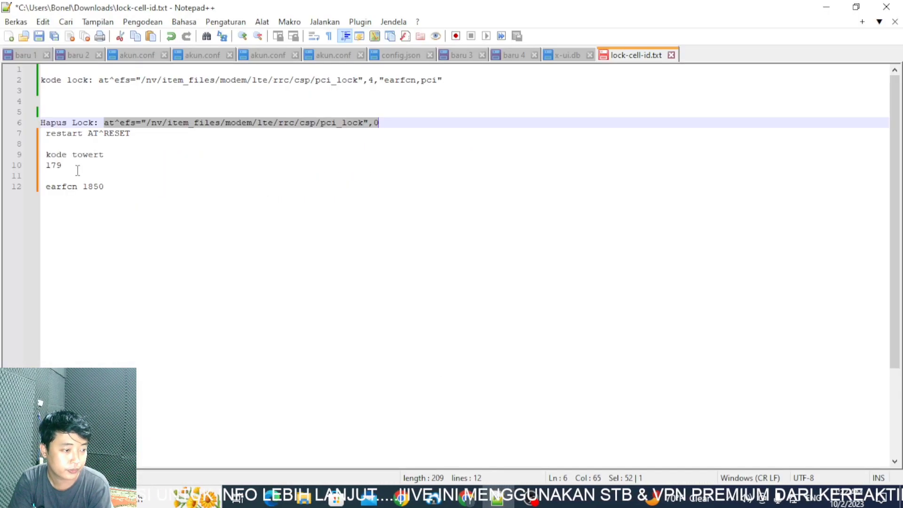
left_click_drag(78, 170, 5, 167)
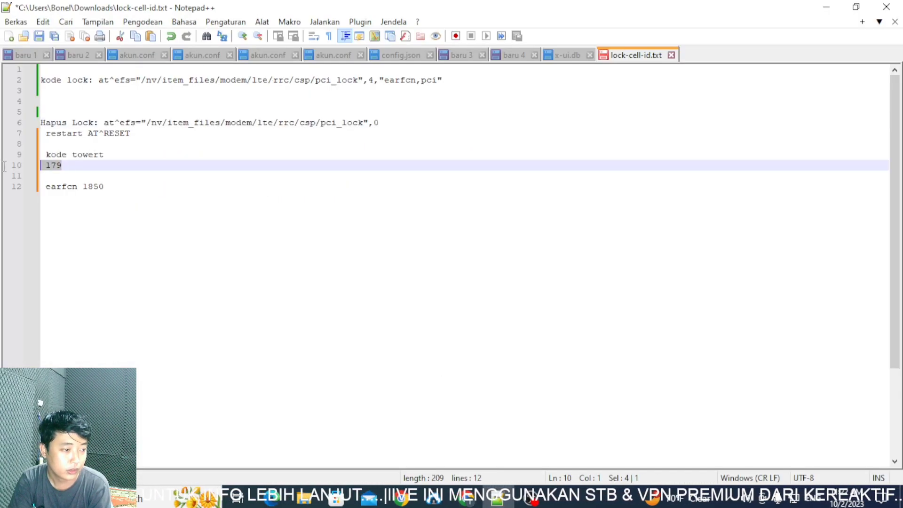
left_click(106, 157)
key("BackSpace")
key("alt+Tab")
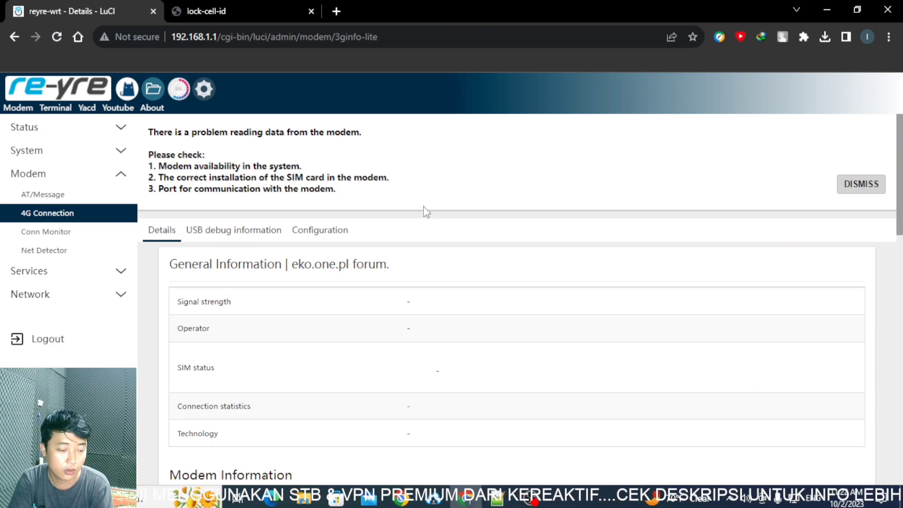
Examine the modem's signal, Technology bands, and Primary band, PCI and EARFCN entries in the 4G connection details.
scroll(431, 295, "down", 4)
scroll(199, 149, "up", 4)
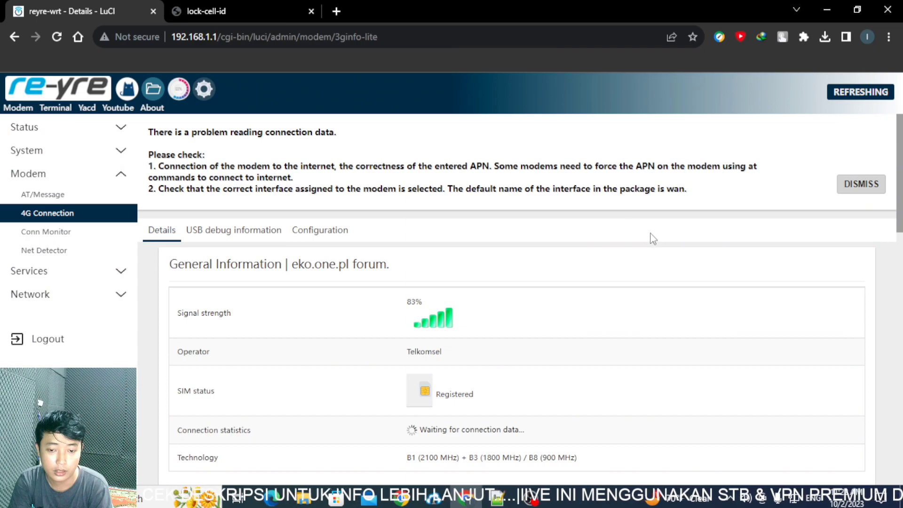
scroll(647, 240, "down", 1)
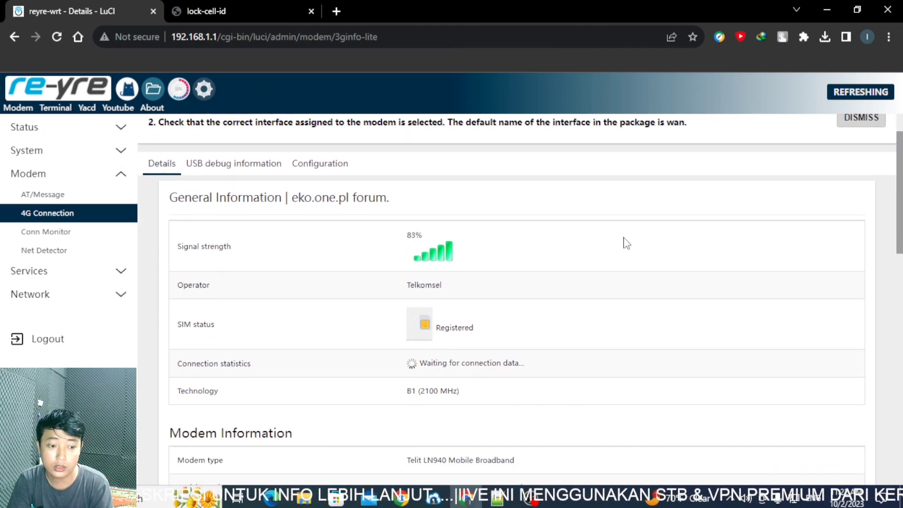
scroll(559, 381, "down", 2)
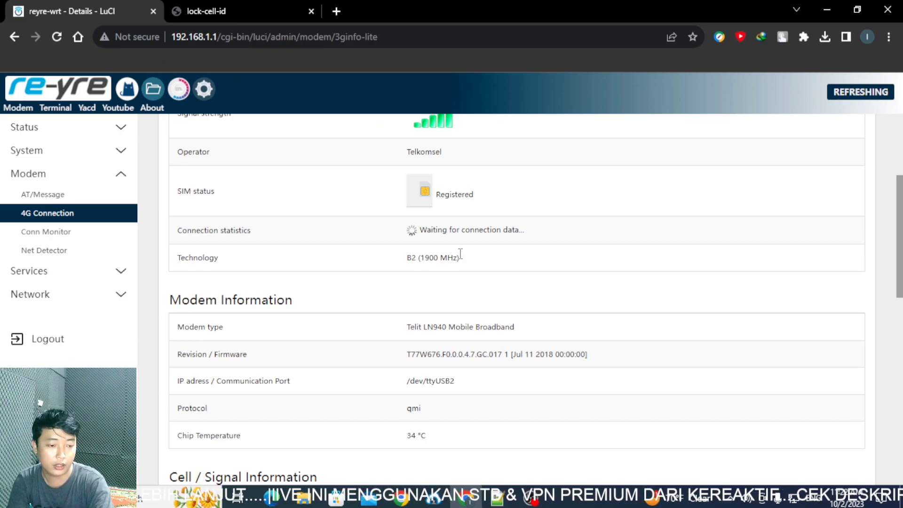
scroll(460, 254, "down", 10)
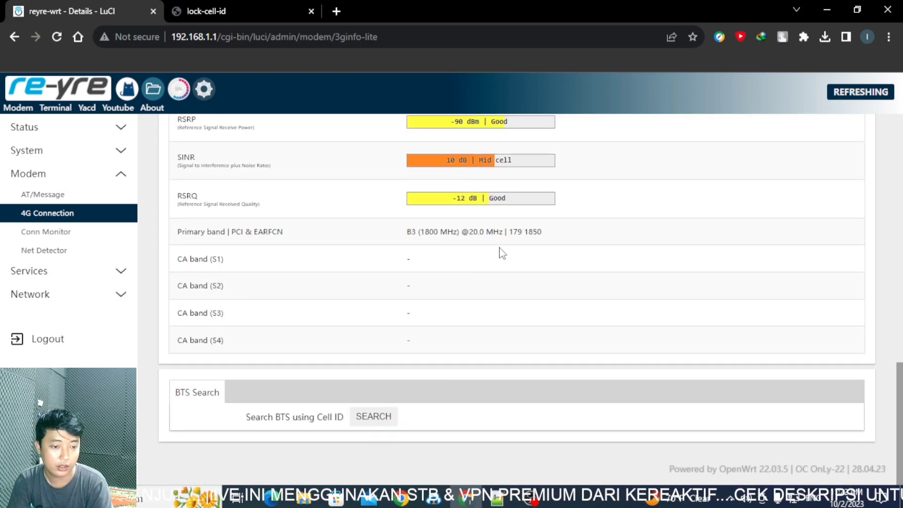
double_click(516, 232)
scroll(515, 239, "up", 15)
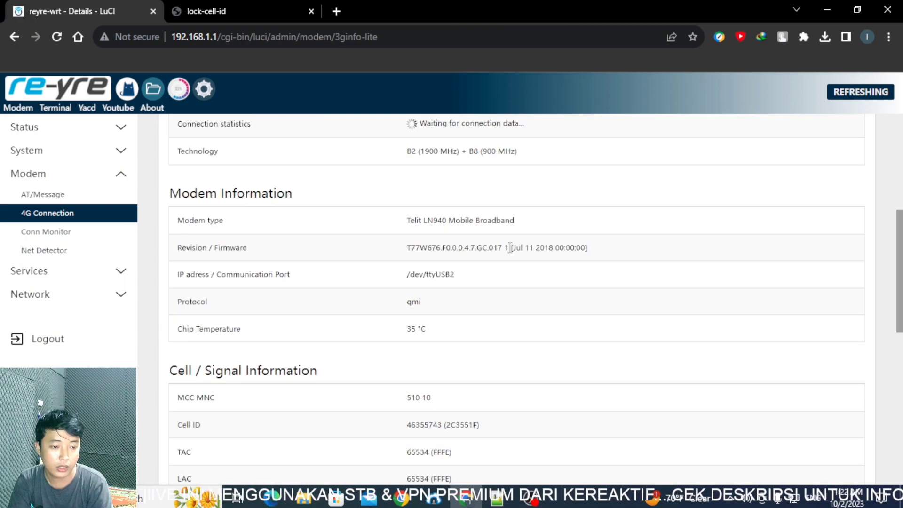
scroll(507, 260, "down", 3)
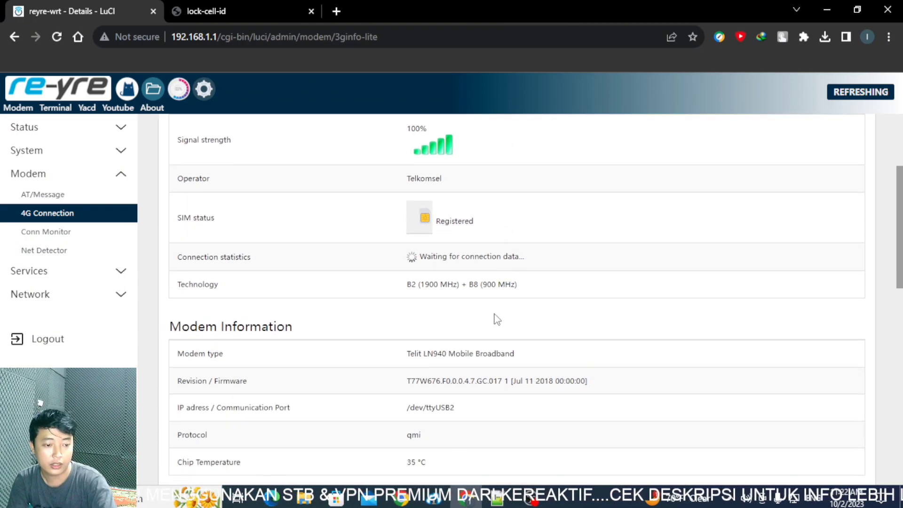
mouse_move(407, 285)
left_mouse_down()
mouse_move(430, 287)
mouse_move(422, 288)
left_mouse_up()
left_click(439, 288)
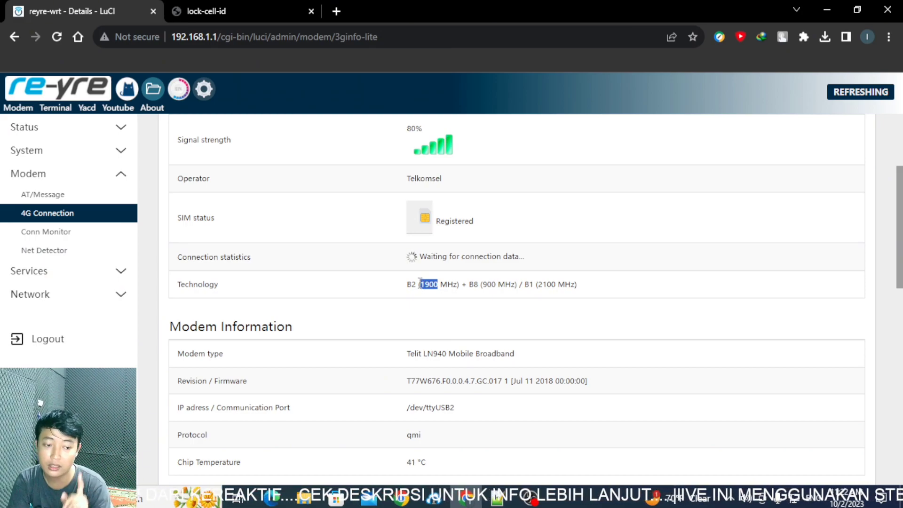
left_click(447, 298)
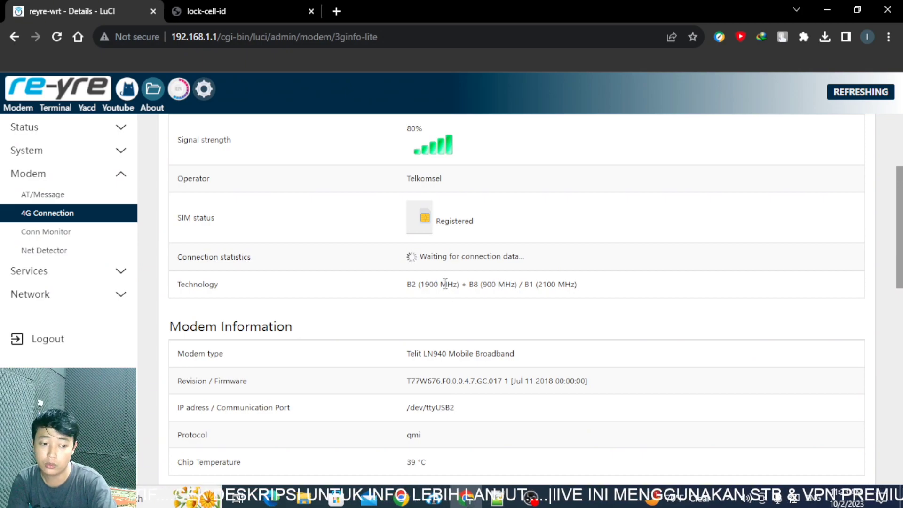
left_click_drag(437, 282, 422, 286)
scroll(422, 282, "down", 10)
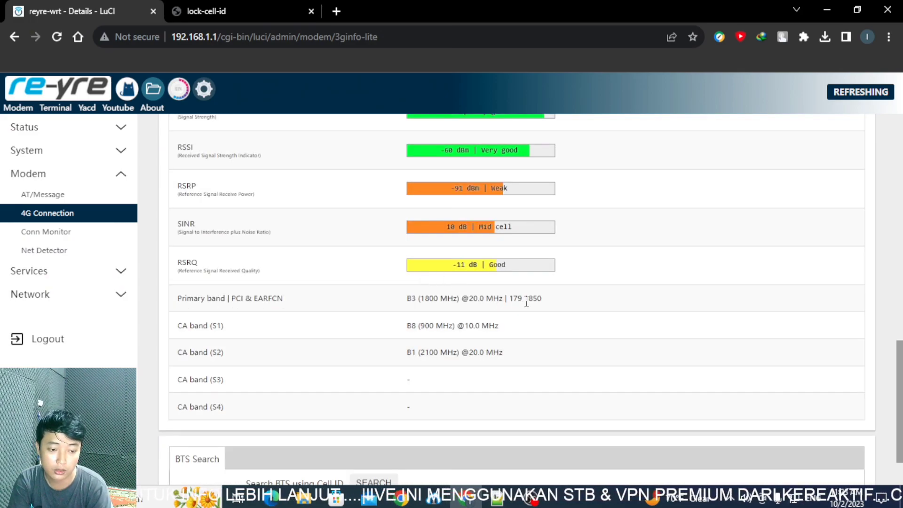
left_click_drag(521, 302, 510, 302)
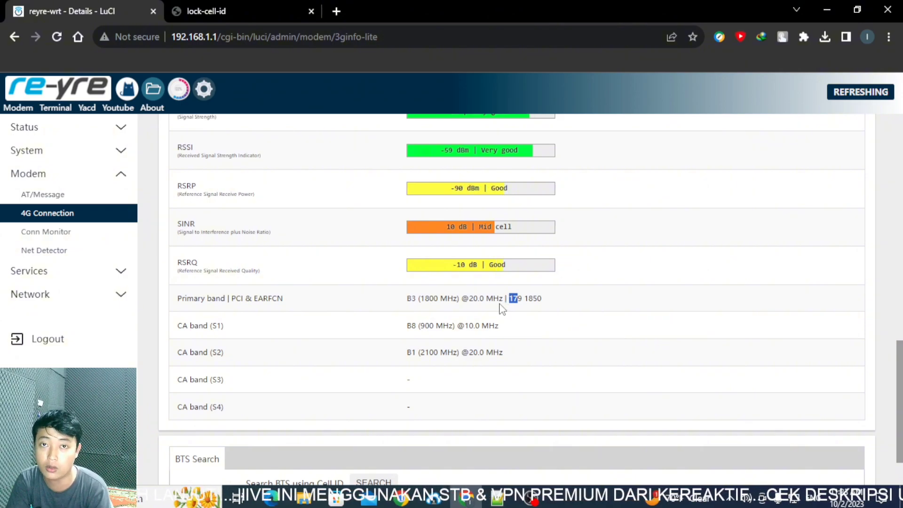
scroll(500, 308, "up", 14)
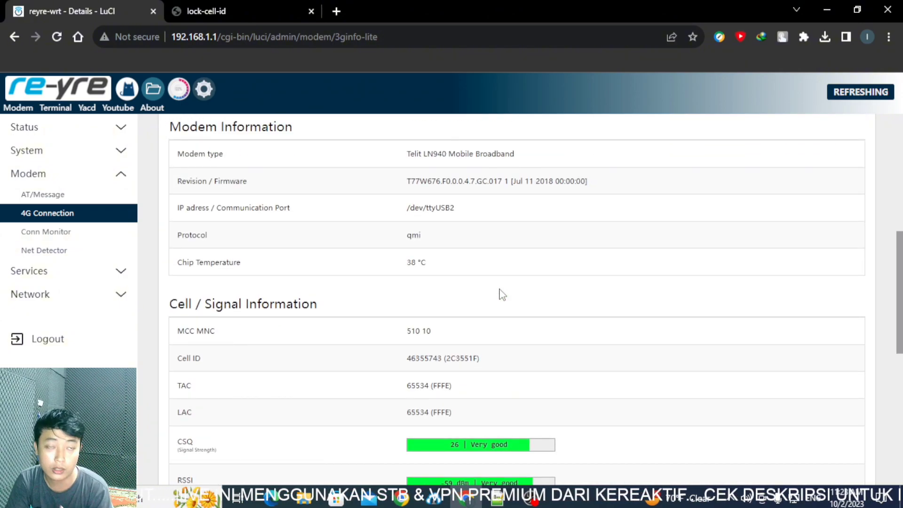
scroll(501, 277, "up", 1)
Search Google for "hex to hexadecimal" in a new tab and open the RapidTables Decimal to Hexadecimal Converter.
left_click(338, 10)
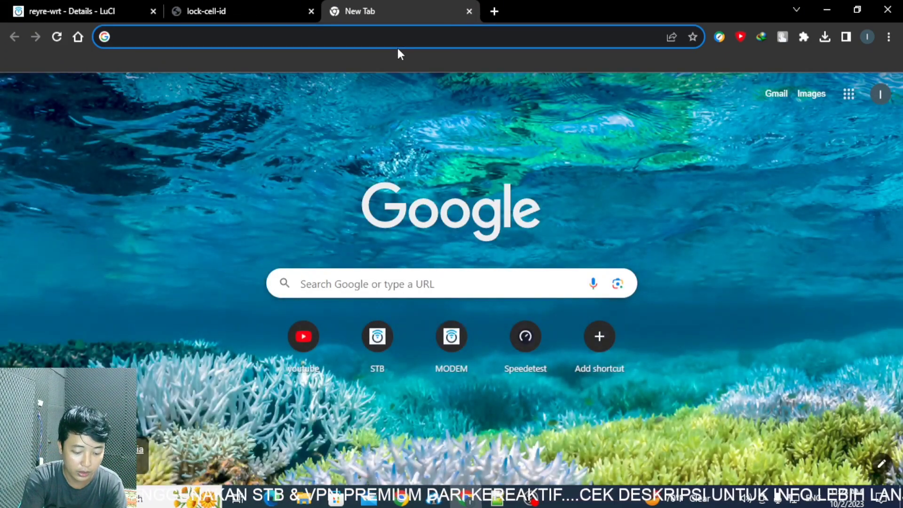
type("hex to ")
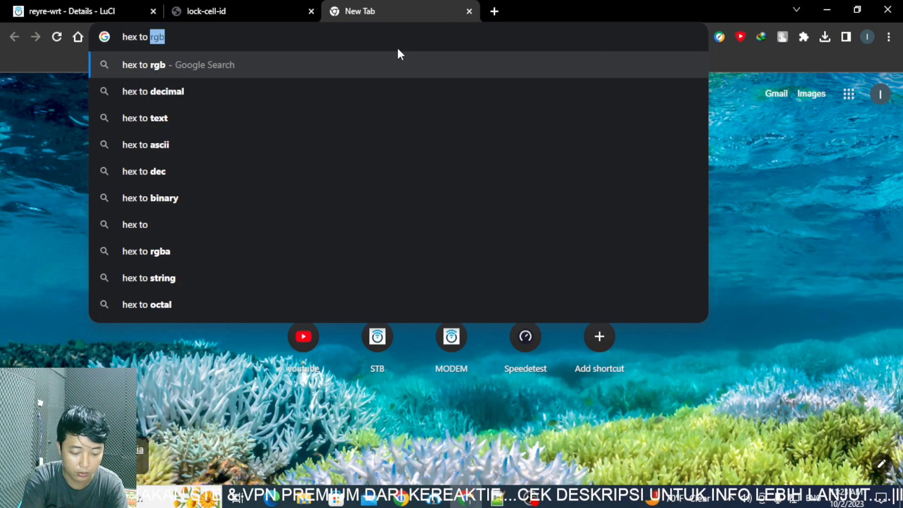
type("hexadecimal")
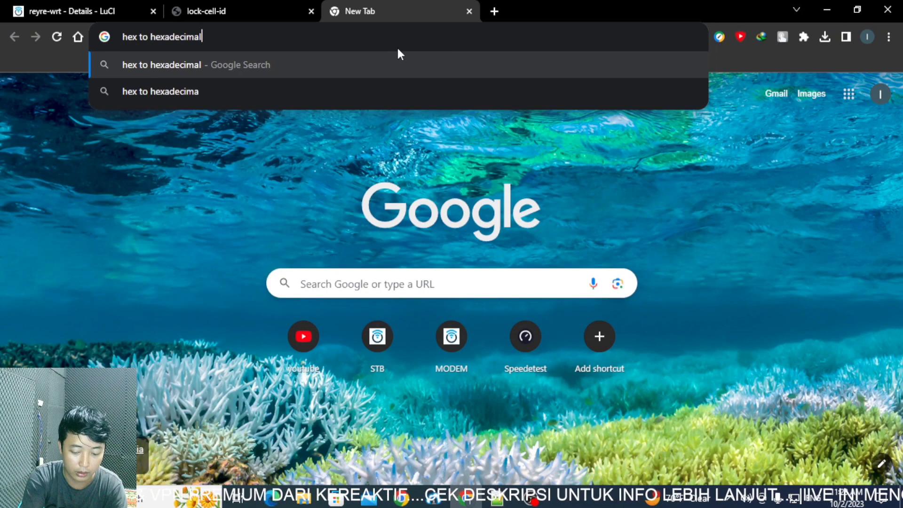
key("Return")
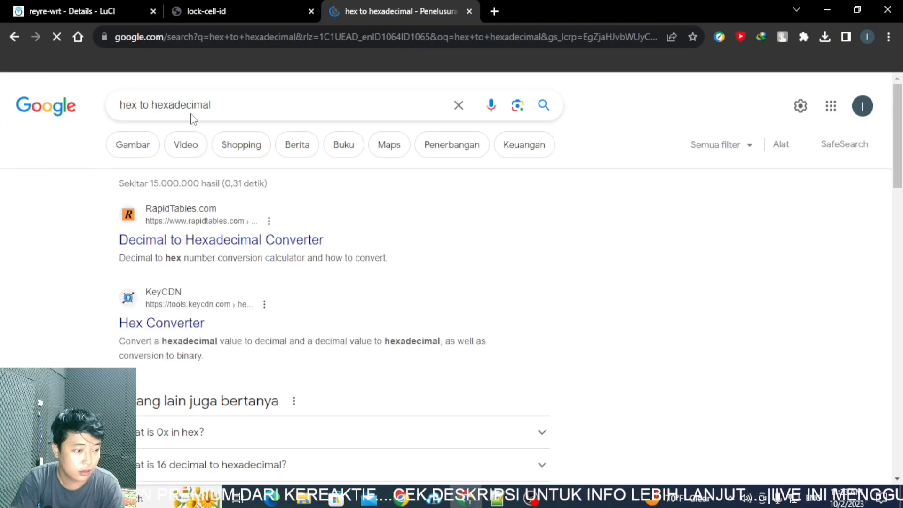
left_click(191, 243)
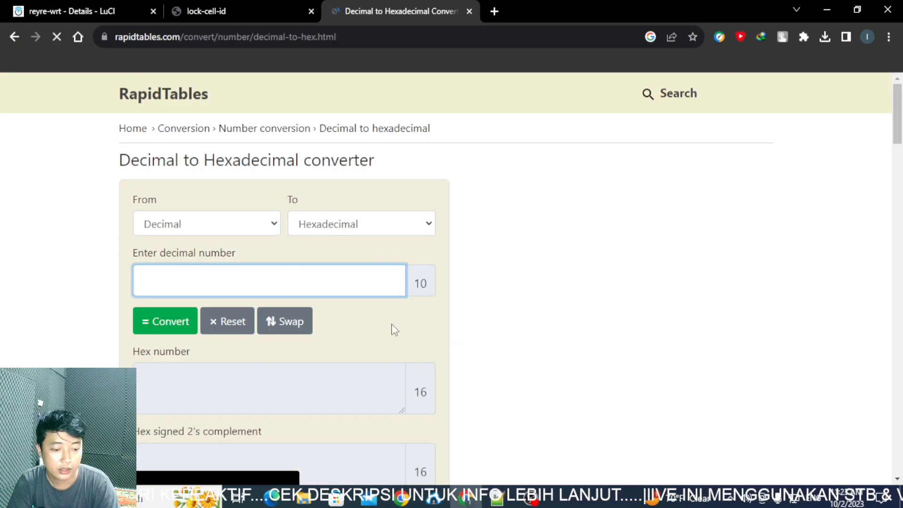
Copy the EARFCN 1850 from the Notepad++ notes and convert it to hexadecimal in the RapidTables converter in Chrome.
left_click(500, 500)
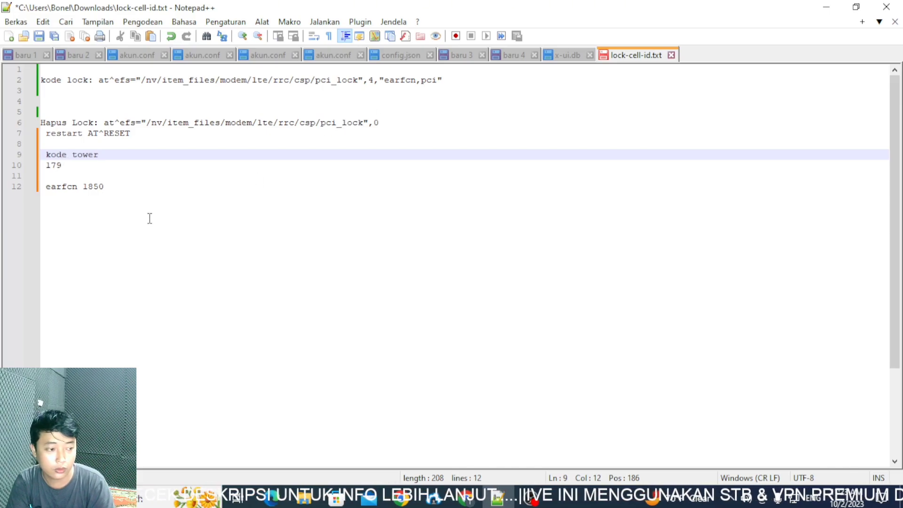
left_click_drag(105, 188, 86, 192)
key("ctrl+c")
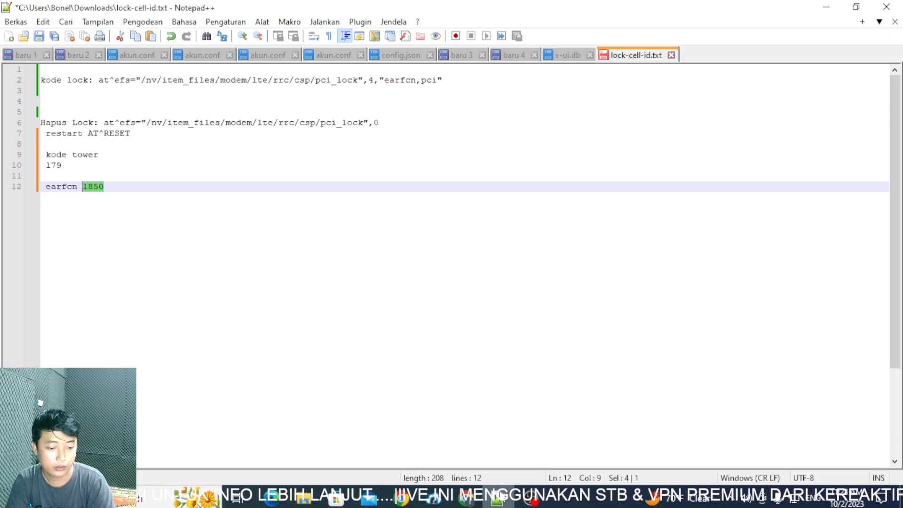
left_click(535, 499)
left_click(498, 499)
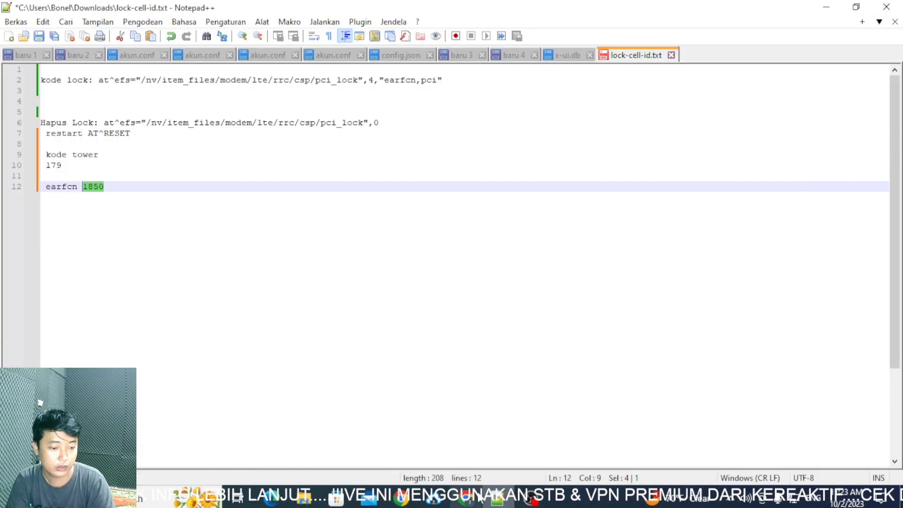
left_click(470, 501)
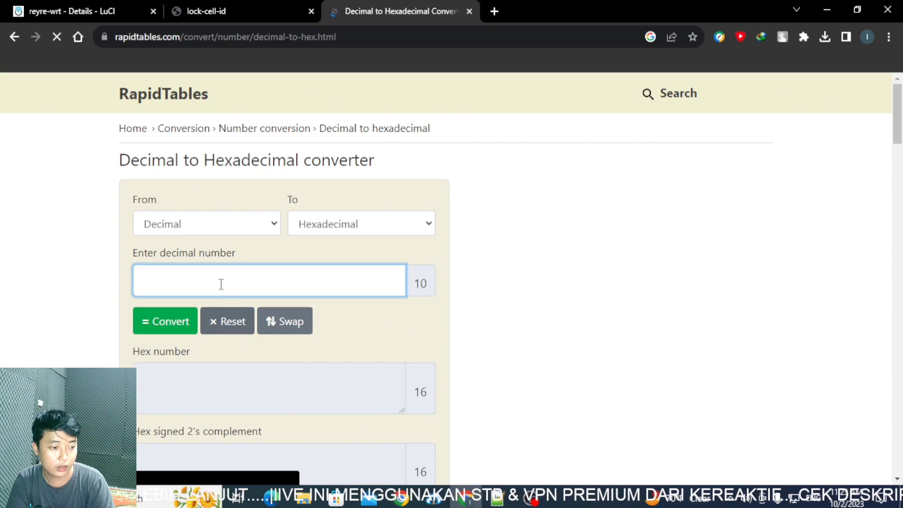
key("ctrl+v")
scroll(228, 266, "down", 1)
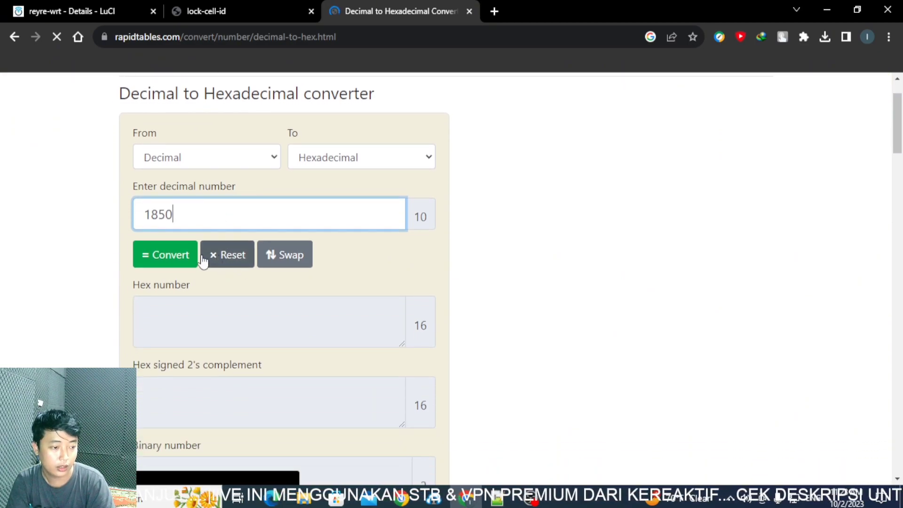
left_click(177, 251)
scroll(177, 252, "down", 2)
Copy the four-digit signed hex result 073A and add it beside the "earfcn 1850" note in Notepad++.
left_click_drag(176, 260, 298, 238)
left_click(311, 242)
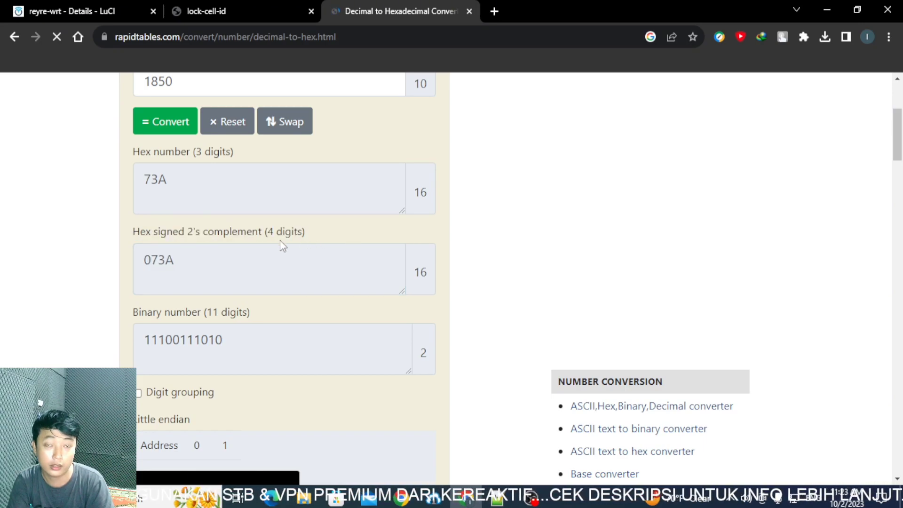
left_click_drag(176, 260, 135, 260)
key("ctrl+c")
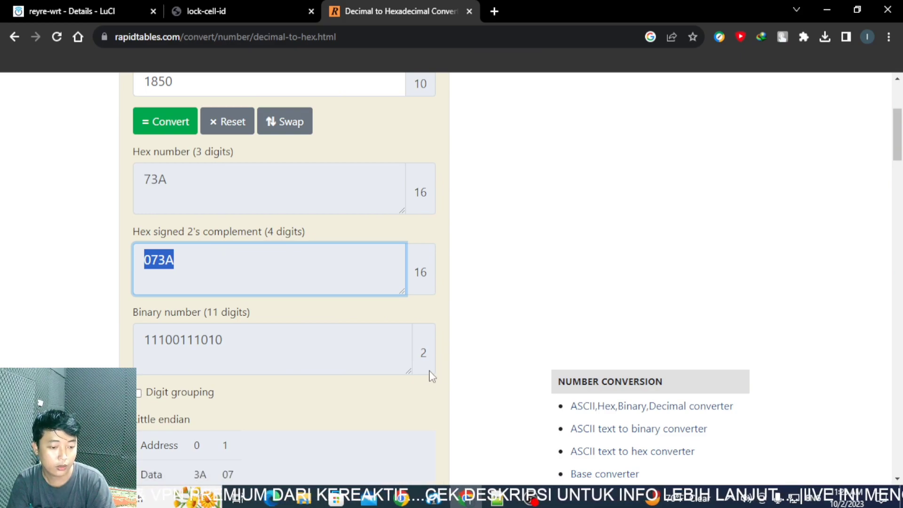
left_click(465, 498)
left_click(142, 191)
key("ctrl+v")
Copy the tower code 179 from the Notepad++ notes and convert it to hexadecimal in the RapidTables converter in Chrome.
left_click(141, 166)
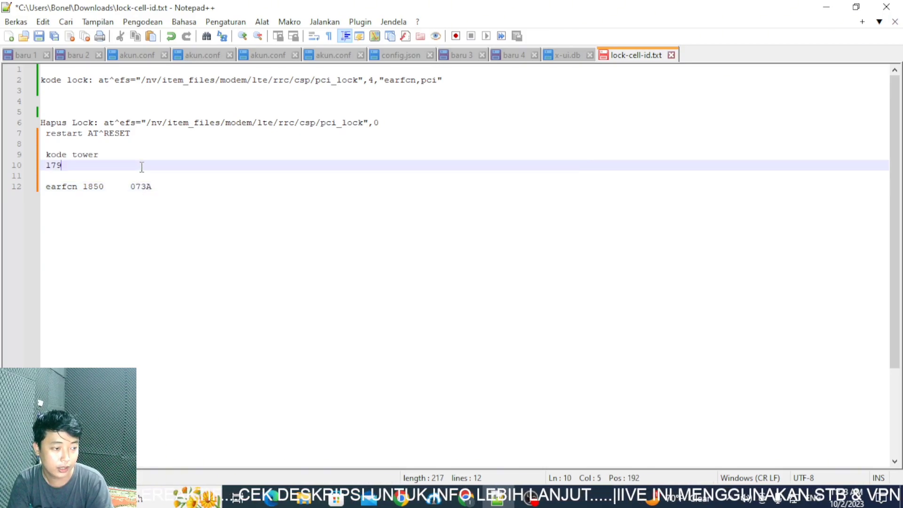
left_click_drag(62, 165, 45, 165)
key("ctrl+c")
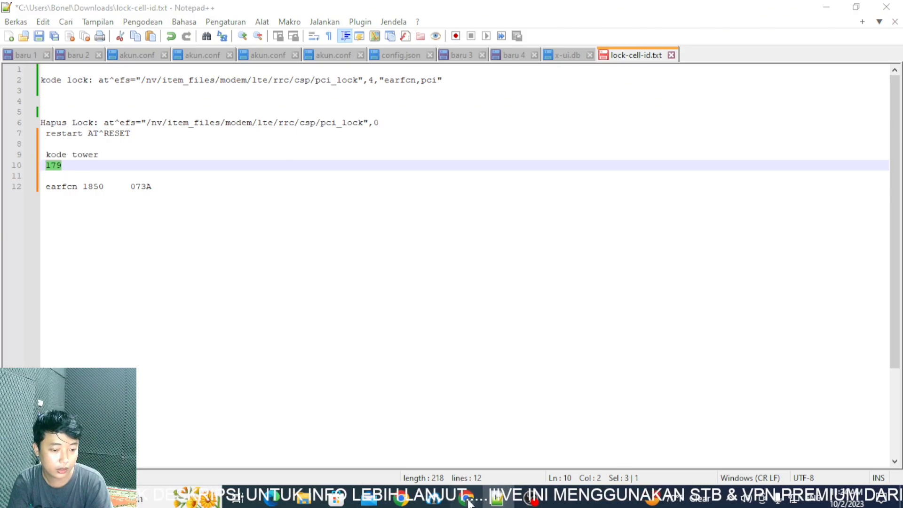
key("alt+Tab")
scroll(191, 223, "up", 4)
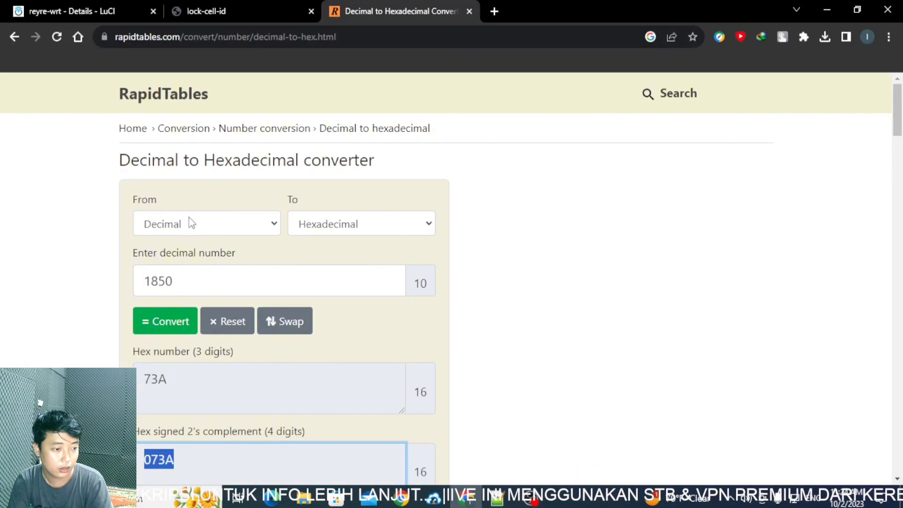
double_click(195, 281)
key("ctrl+v")
left_click(190, 324)
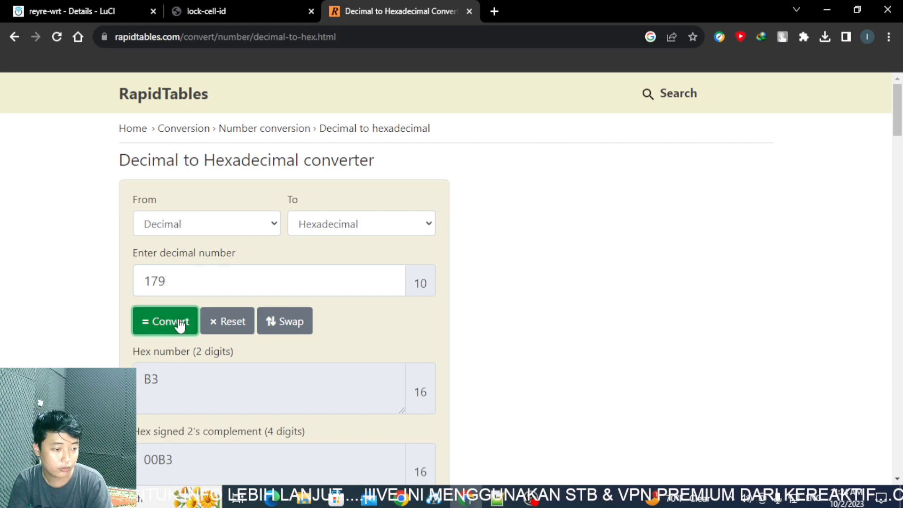
Copy the four-digit signed hex result 00B3 and add it beside the tower code 179 in the Notepad++ notes.
scroll(194, 301, "down", 4)
left_click_drag(172, 262, 142, 260)
key("ctrl+c")
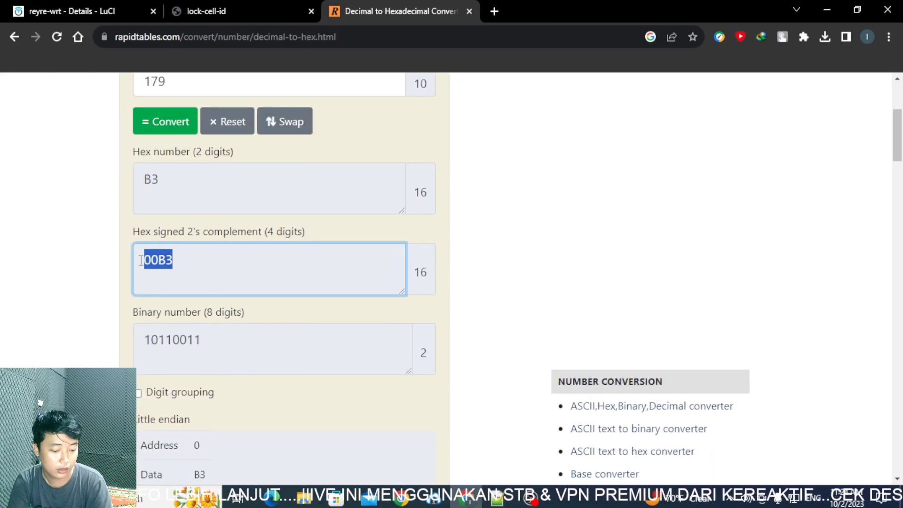
left_click(467, 502)
key("End")
key("ctrl+v")
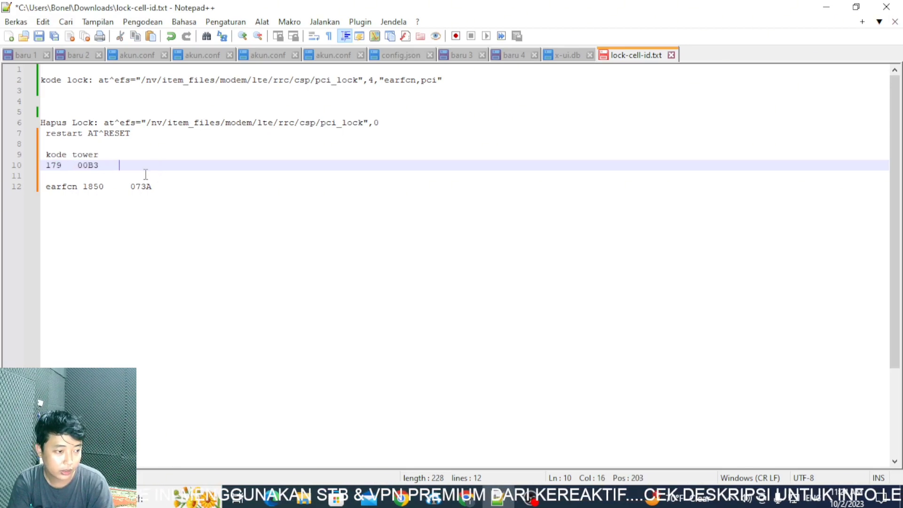
Add aligned equals signs after the hex values 00B3 and 073A in the notes.
type("=")
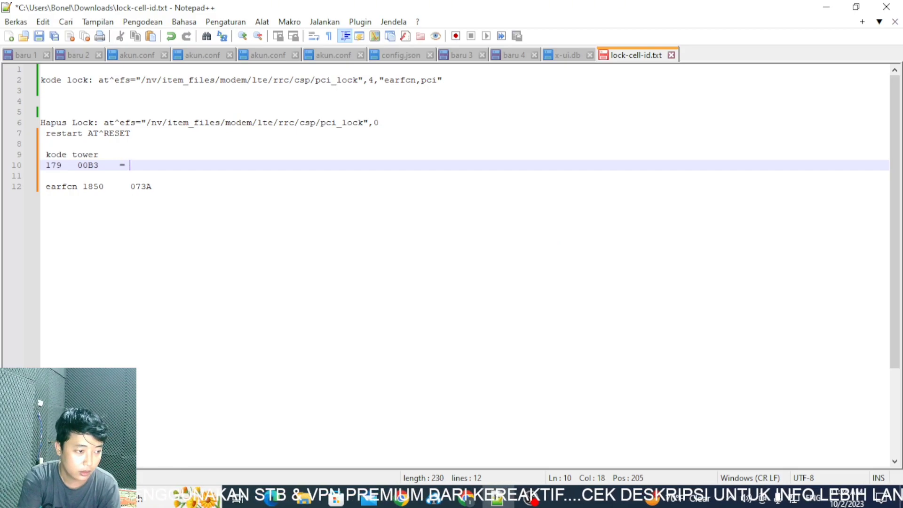
key("Left")
key("Left")
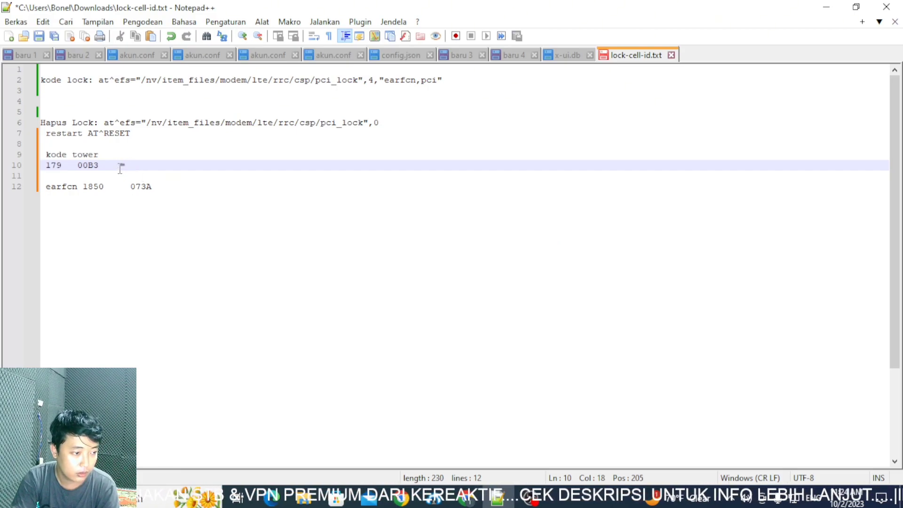
left_click(164, 184)
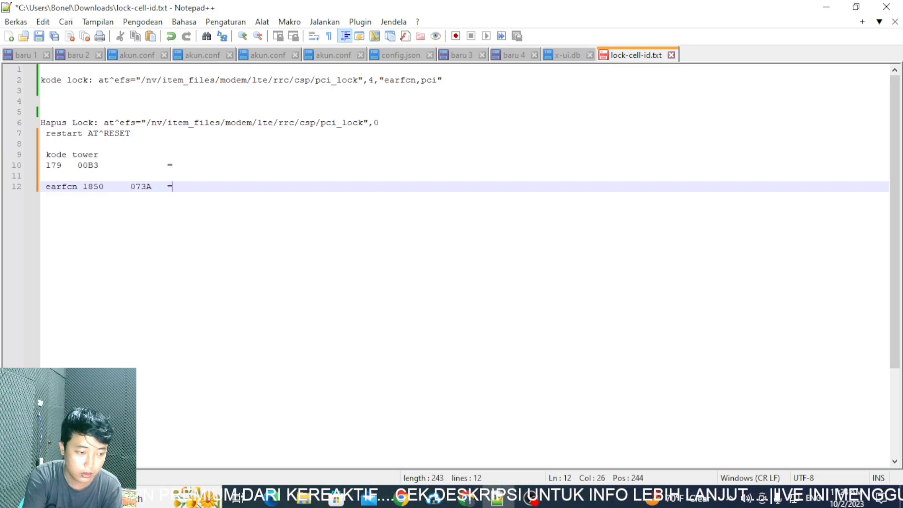
Write the tower code's hex value with its byte pairs swapped as B3,00 after the equals sign on the 179 line.
left_click(191, 155)
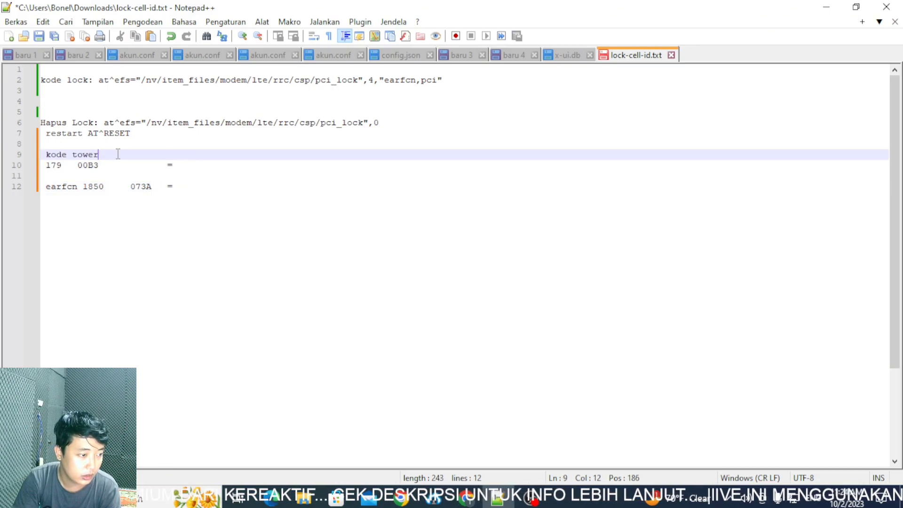
left_click_drag(89, 166, 100, 166)
key("ctrl+c")
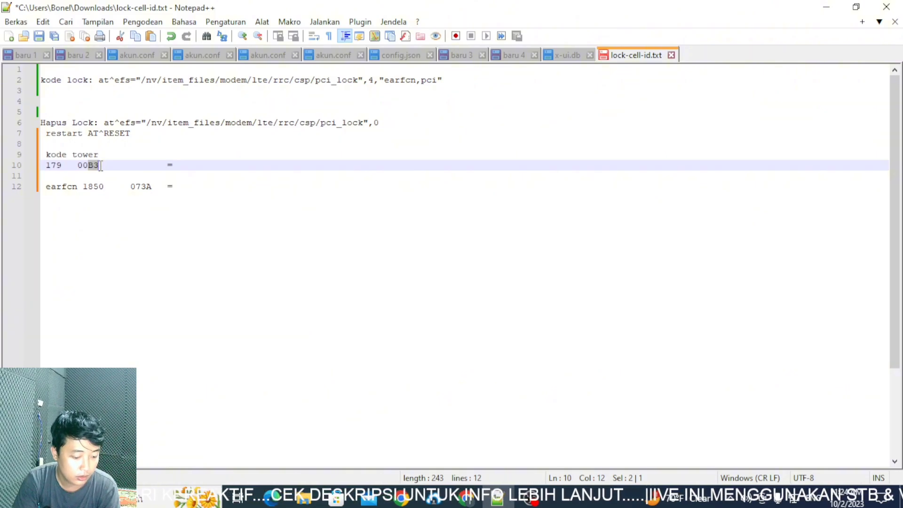
left_click(181, 168)
key("ctrl+v")
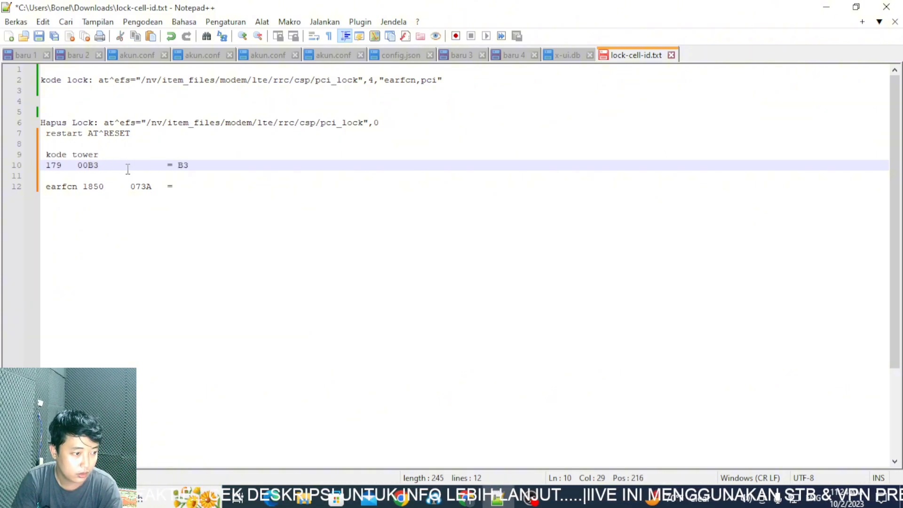
left_click(78, 176)
left_click_drag(88, 166, 77, 166)
key("ctrl+c")
left_click(205, 166)
type(",")
key("ctrl+v")
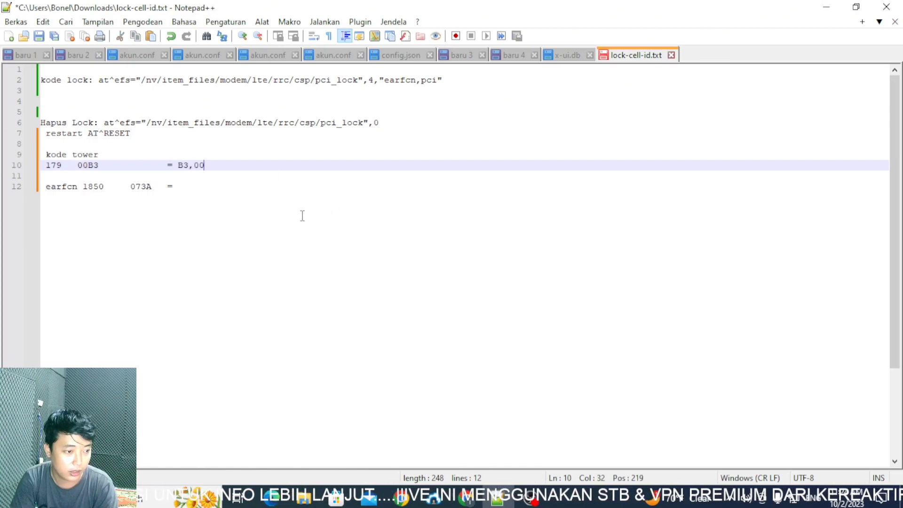
Write the EARFCN's hex value with its byte pairs swapped as 3A,07 after the equals sign on the earfcn line.
left_click(195, 188)
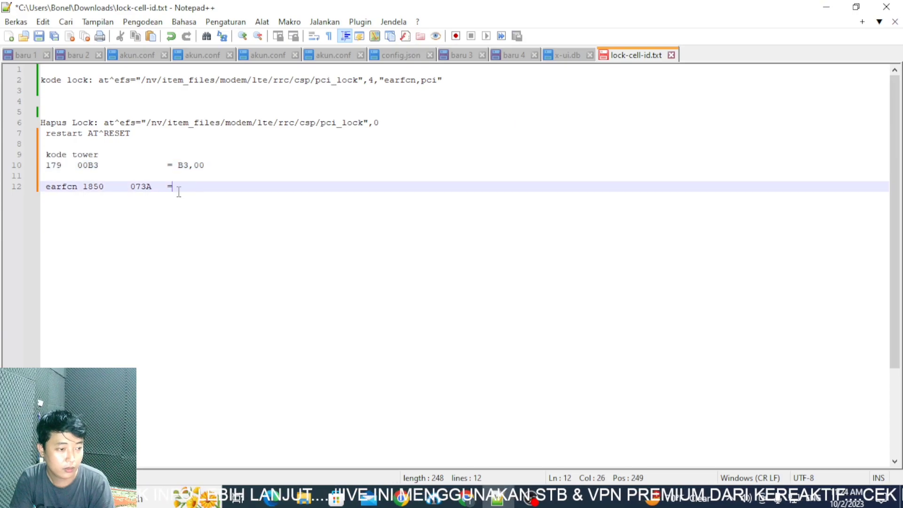
left_click_drag(152, 187, 141, 187)
key("ctrl+c")
left_click(199, 188)
key("ctrl+v")
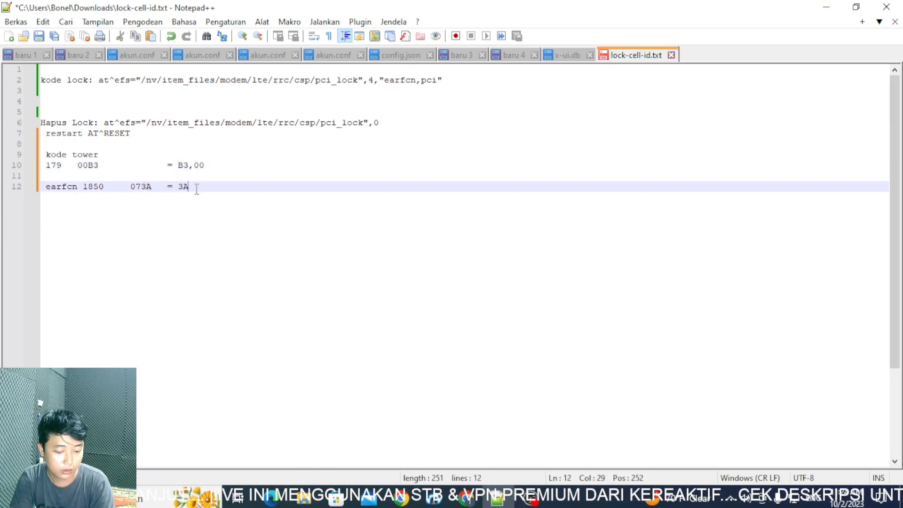
left_click(141, 188)
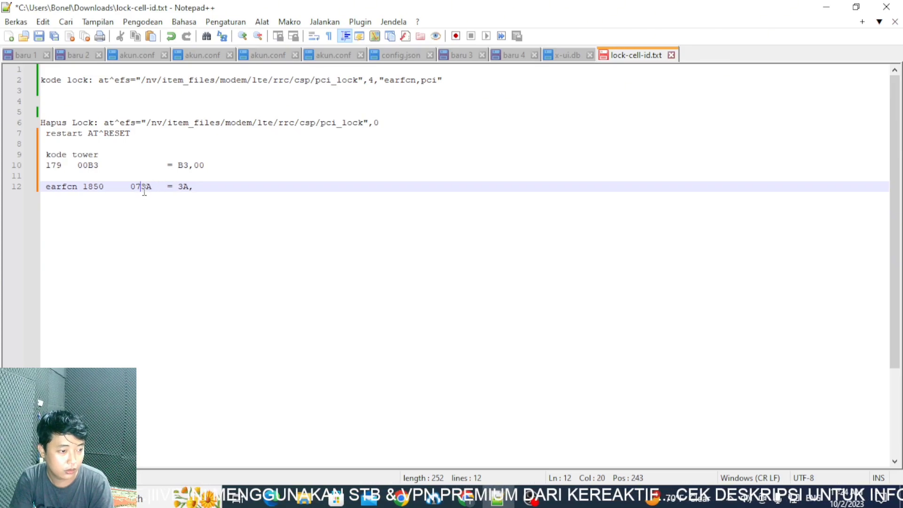
left_click_drag(144, 190, 131, 184)
key("ctrl+c")
left_click(216, 185)
key("ctrl+v")
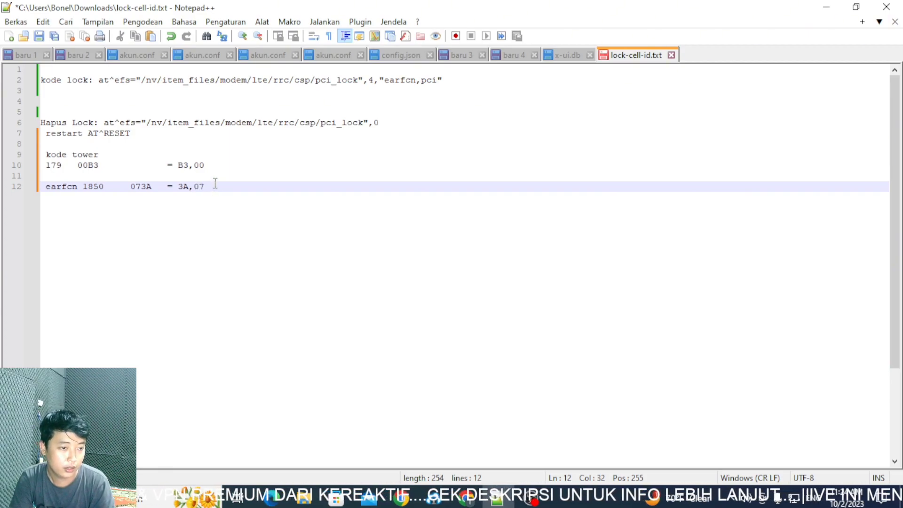
Add the heading "lock telkomsel kode 179 pci frekuensi 1800" below the notes, with a copy of the at^efs pci_lock command under it.
left_click_drag(99, 79, 442, 79)
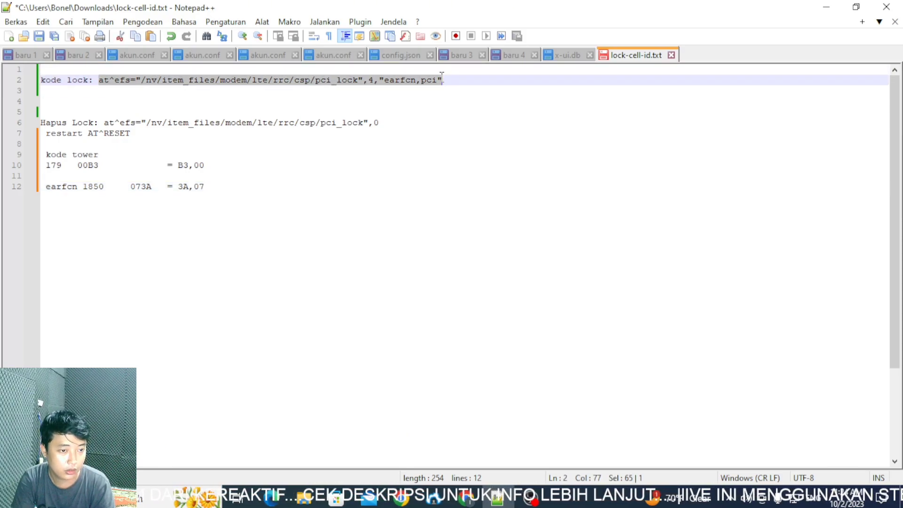
key("Return")
key("Return")
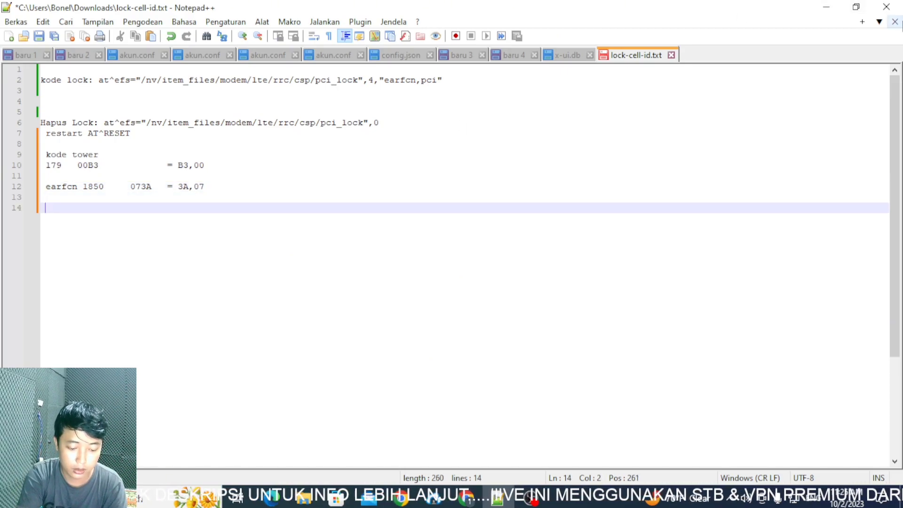
type("lock te")
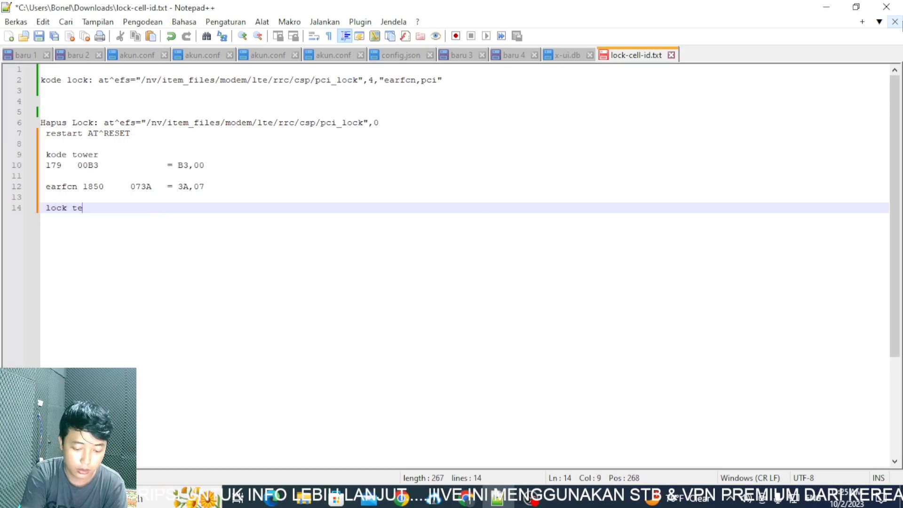
type("lkomswel kode ")
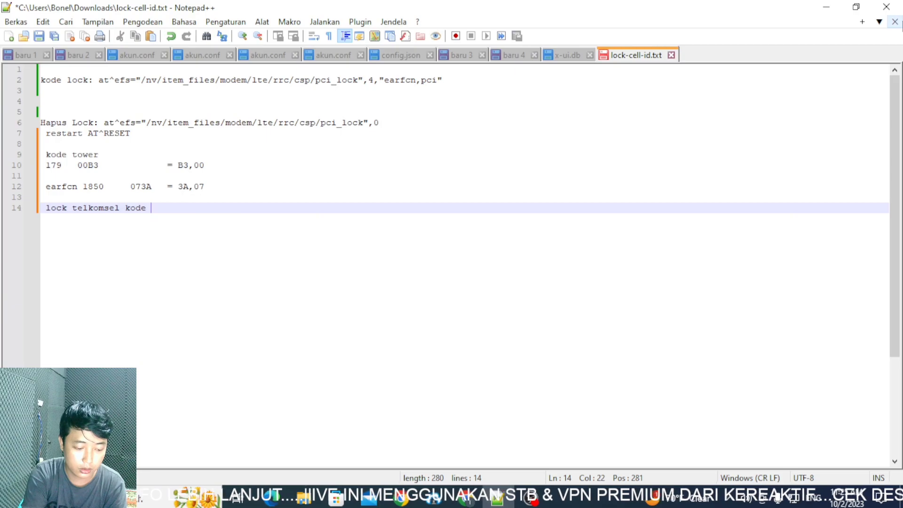
type("l79 pci frekuensi 1800")
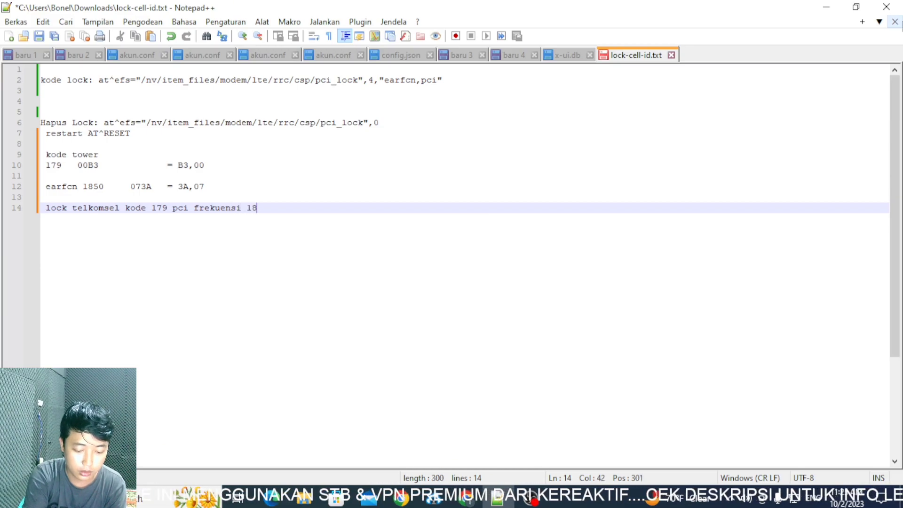
key("Return")
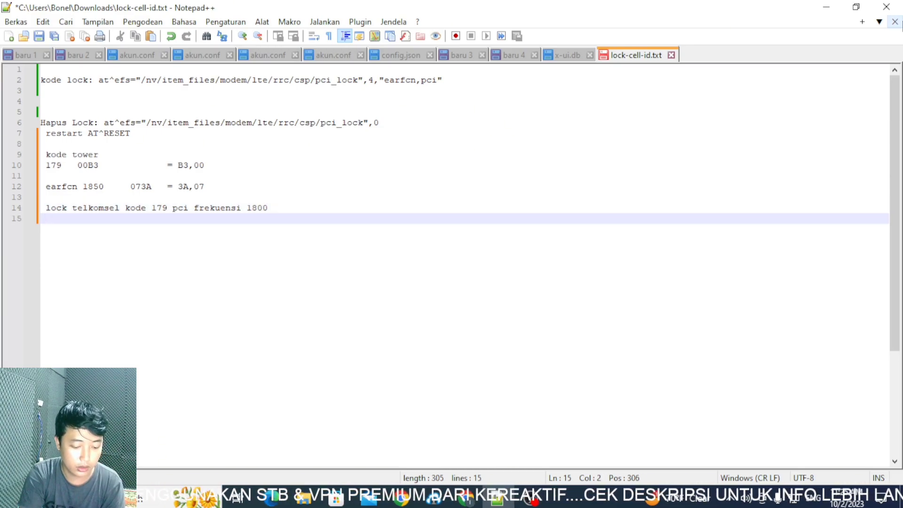
key("ctrl+v")
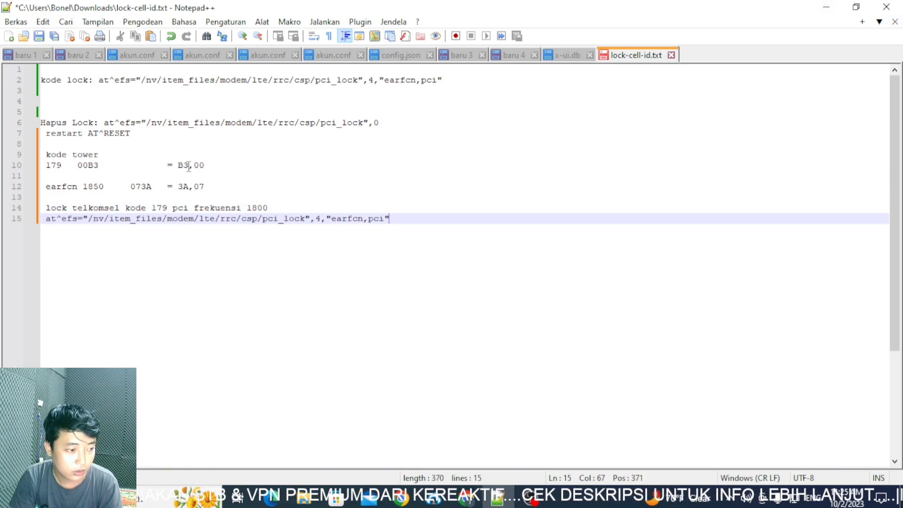
In the copied pci_lock command, replace the placeholder earfcn with 3A,07 and the placeholder pci with B3,00.
left_click_drag(120, 165, 63, 170)
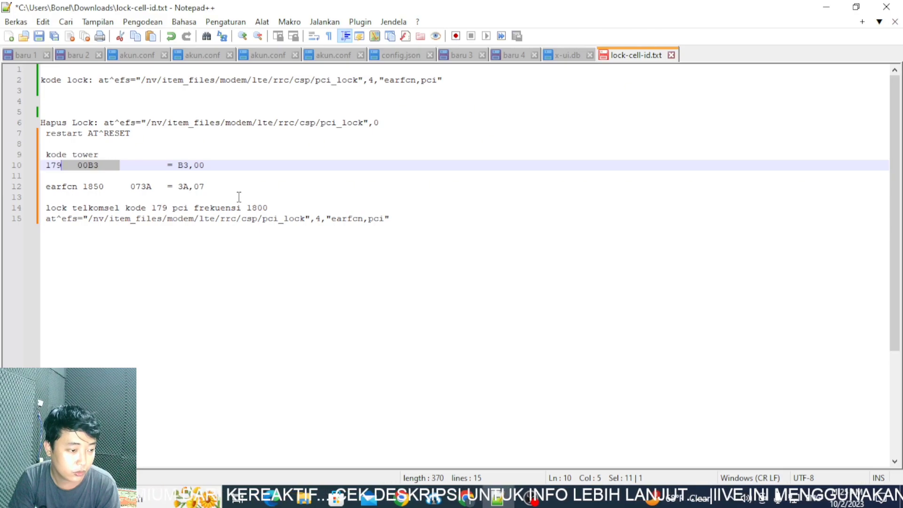
left_click_drag(206, 165, 179, 187)
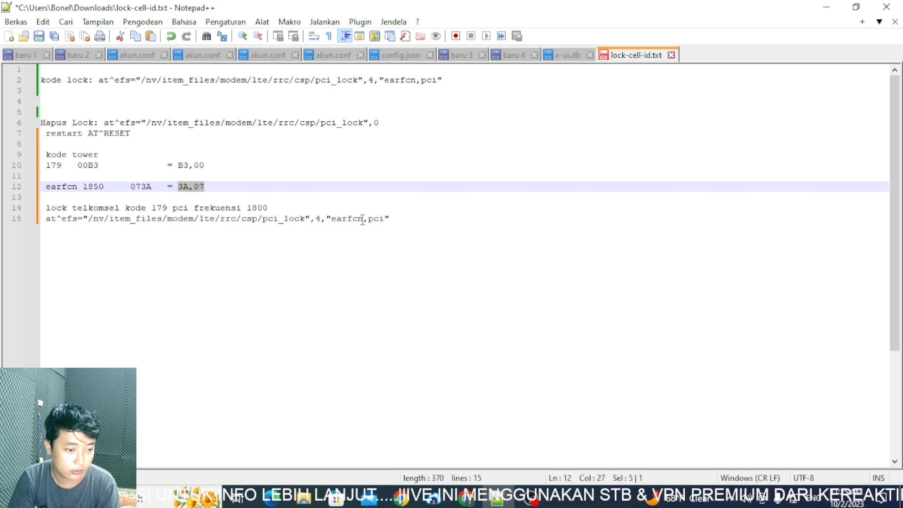
left_click_drag(363, 219, 332, 219)
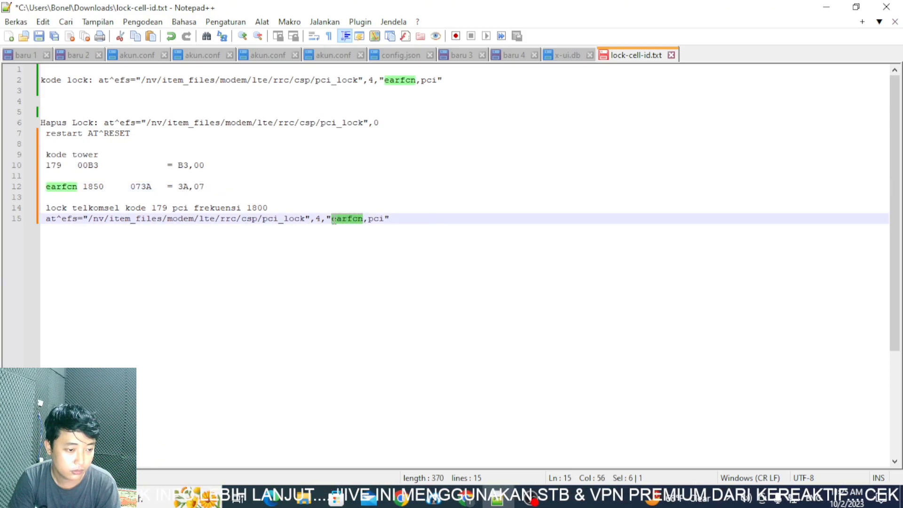
key("ctrl+v")
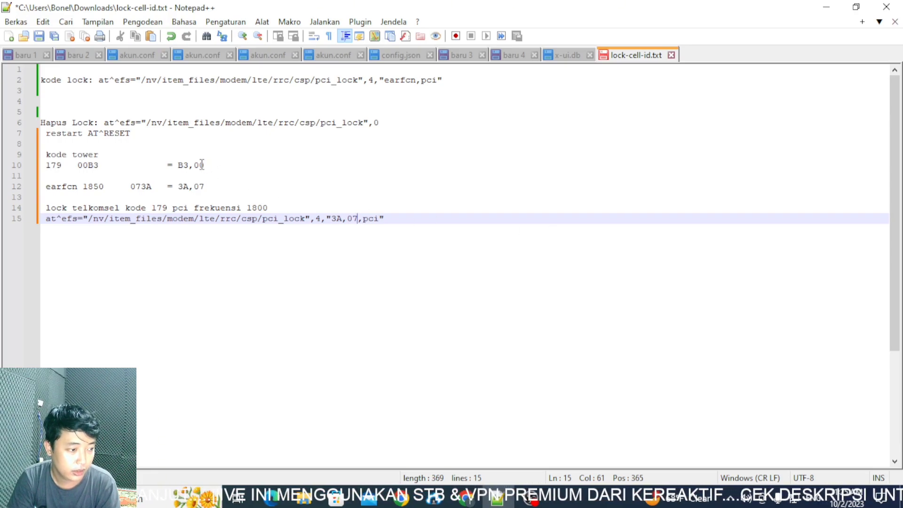
left_click_drag(205, 165, 178, 167)
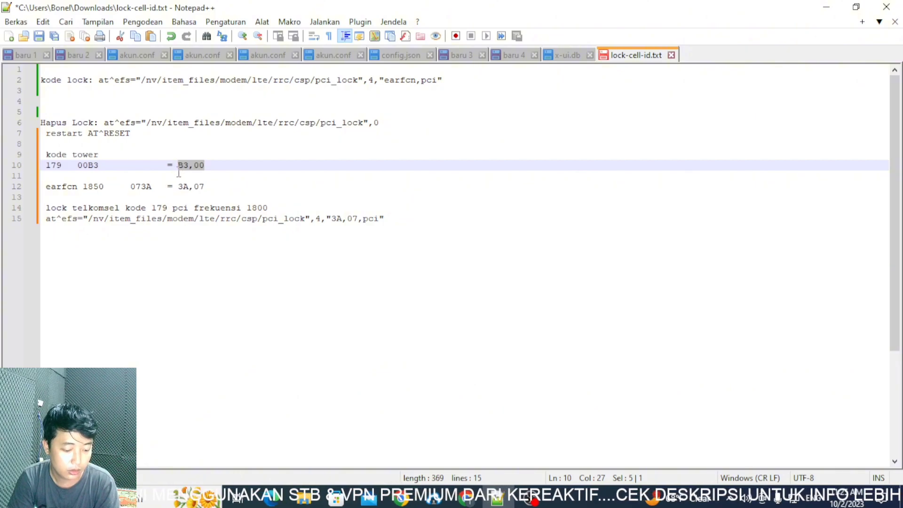
left_click_drag(365, 224, 381, 223)
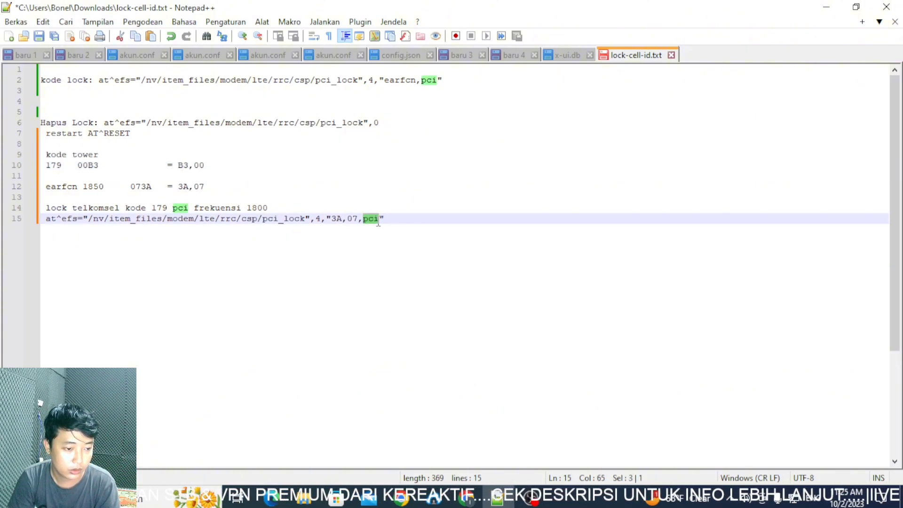
key("ctrl+v")
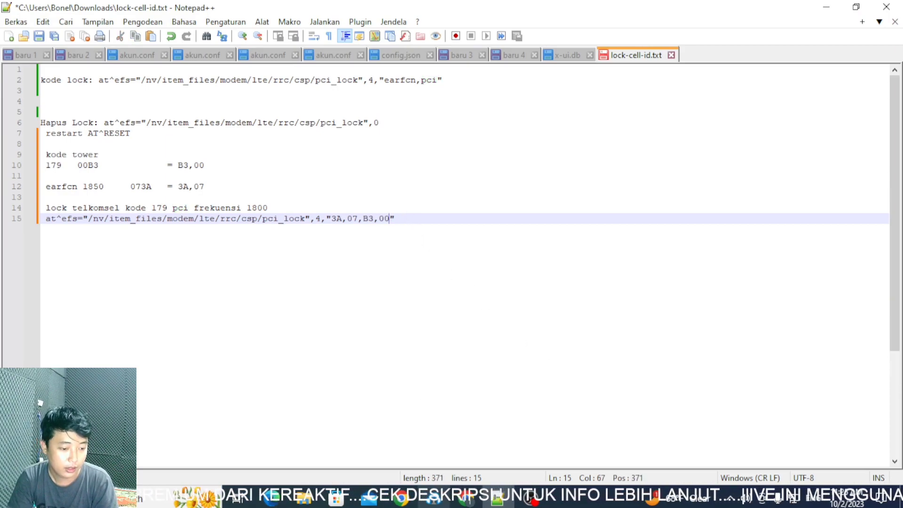
Switch to the LuCI page in Chrome and open the modem's AT/Message section for sending AT commands.
left_click(467, 500)
left_click(57, 11)
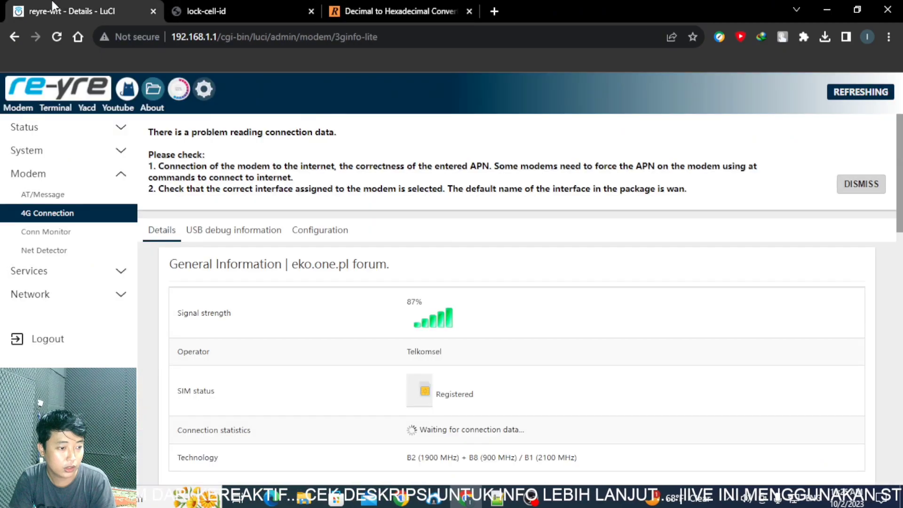
scroll(310, 303, "down", 6)
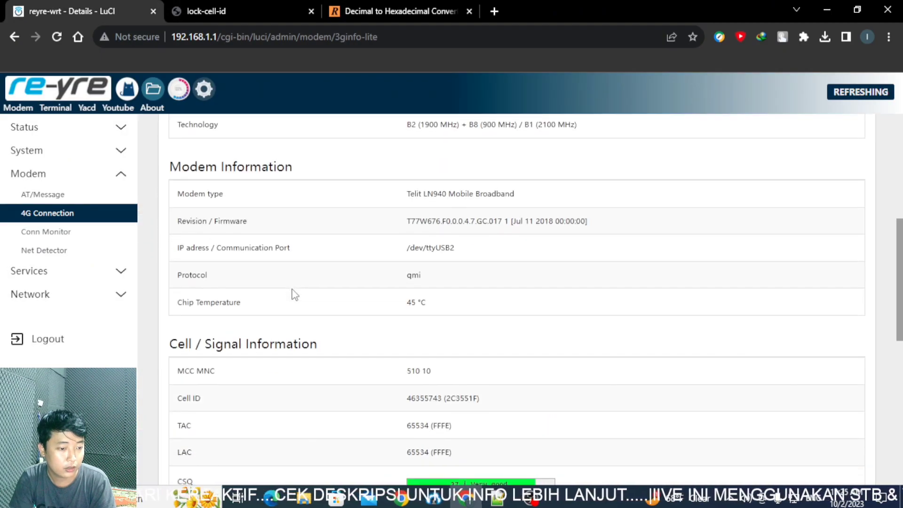
left_click(85, 201)
Send the Display Selected Band preset command to the modem to query its enabled bands.
left_click(469, 187)
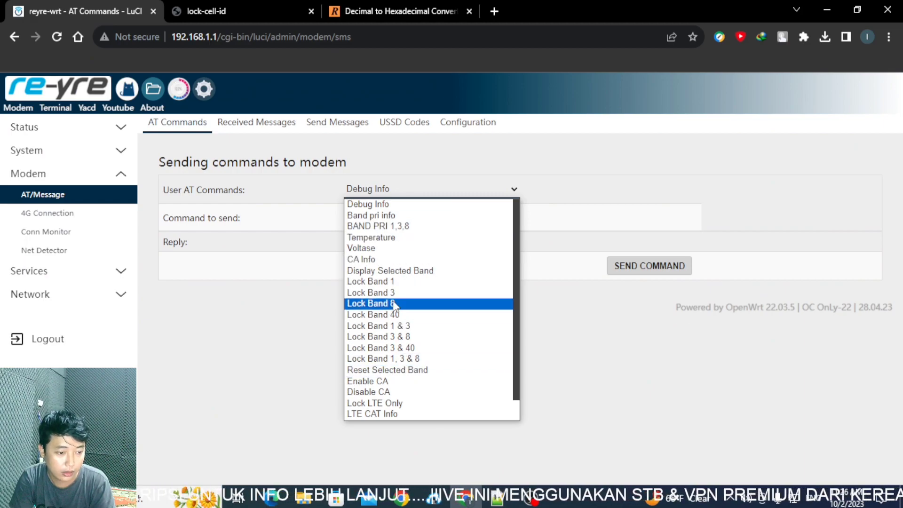
left_click(392, 272)
left_click(395, 196)
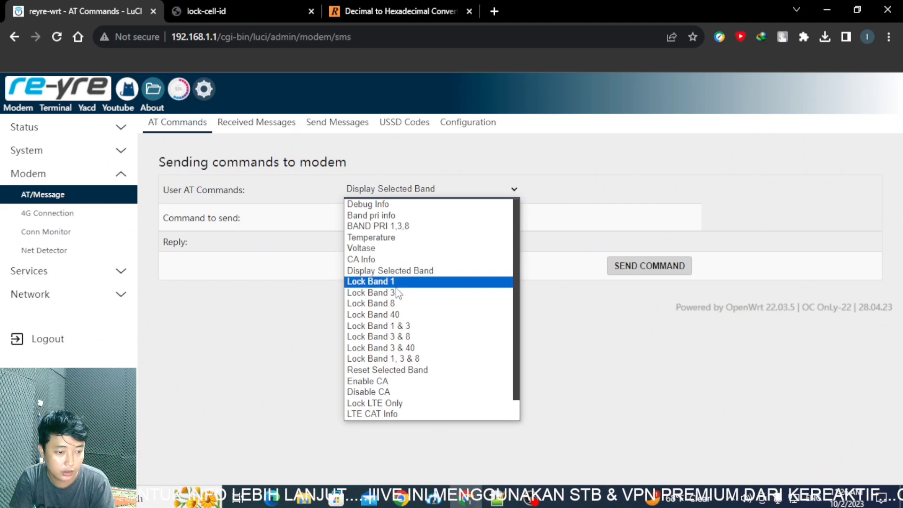
left_click(401, 267)
left_click(642, 269)
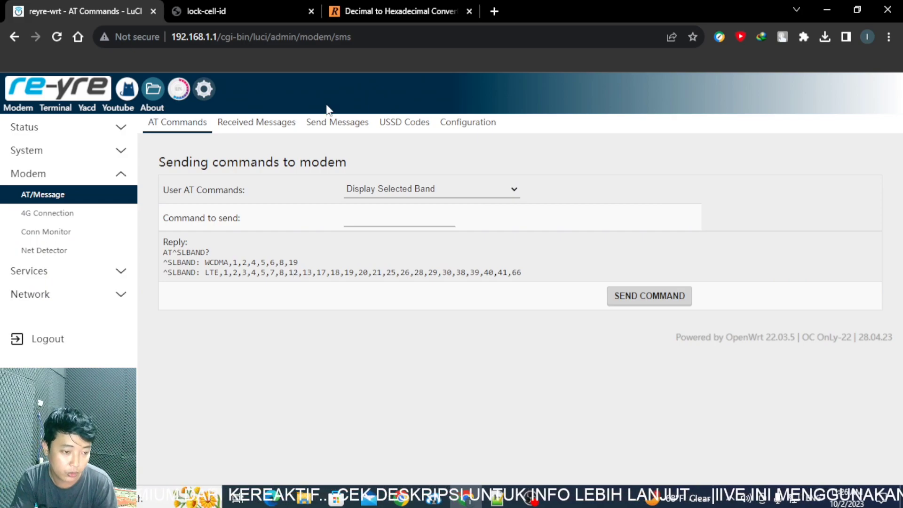
Load the Reset Selected Band preset as the command for the modem.
left_click(442, 192)
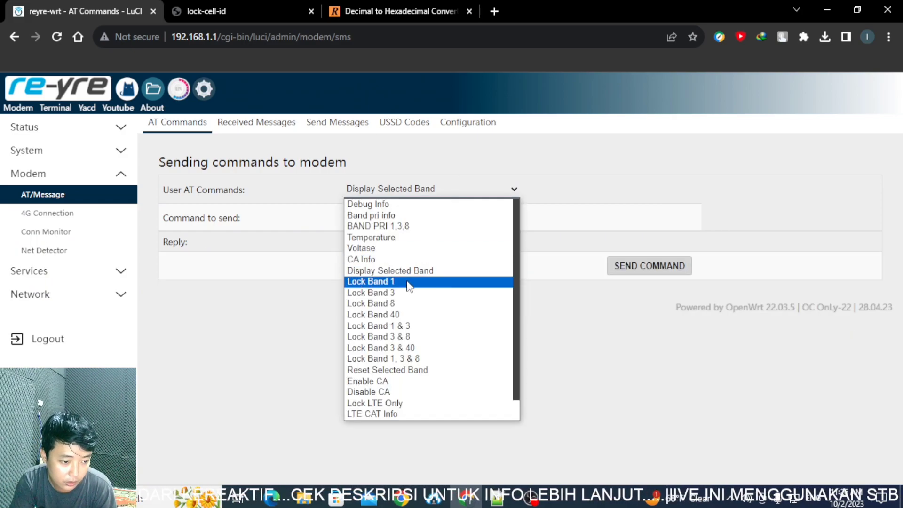
left_click(388, 371)
left_click(411, 197)
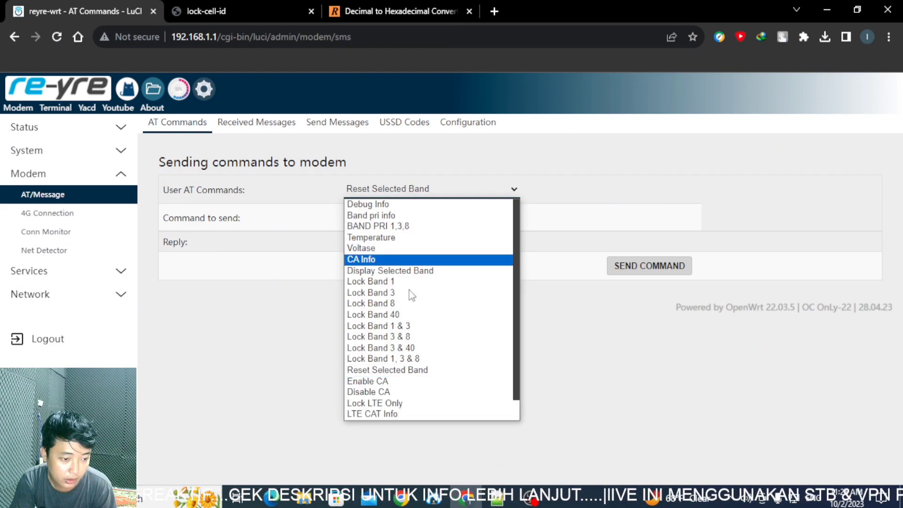
left_click(408, 370)
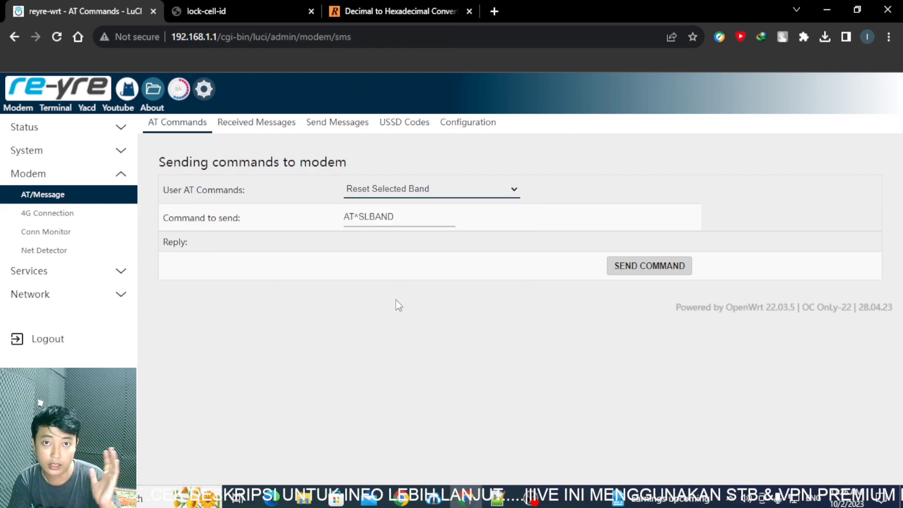
Query the modem's selected bands again and highlight the LTE band list in the reply.
left_click(406, 190)
left_click(377, 271)
left_click(385, 190)
left_click(380, 272)
left_click(615, 267)
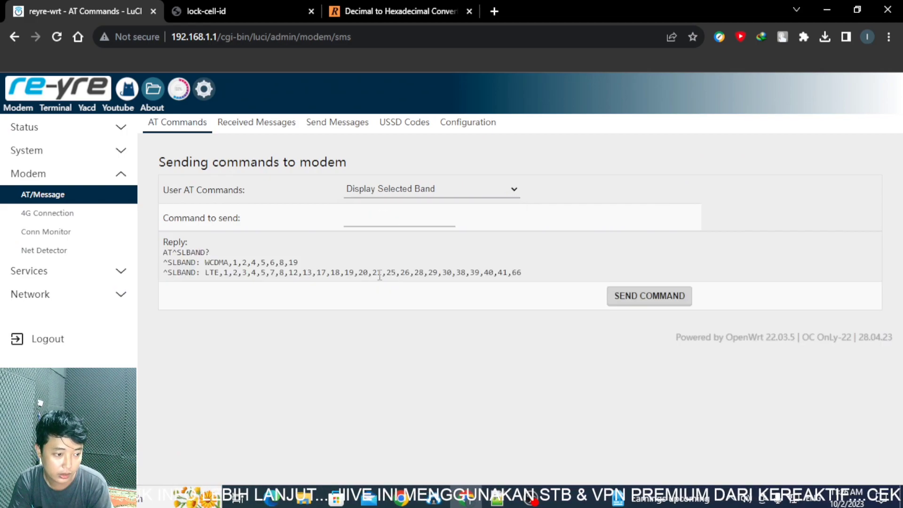
left_click_drag(206, 273, 390, 289)
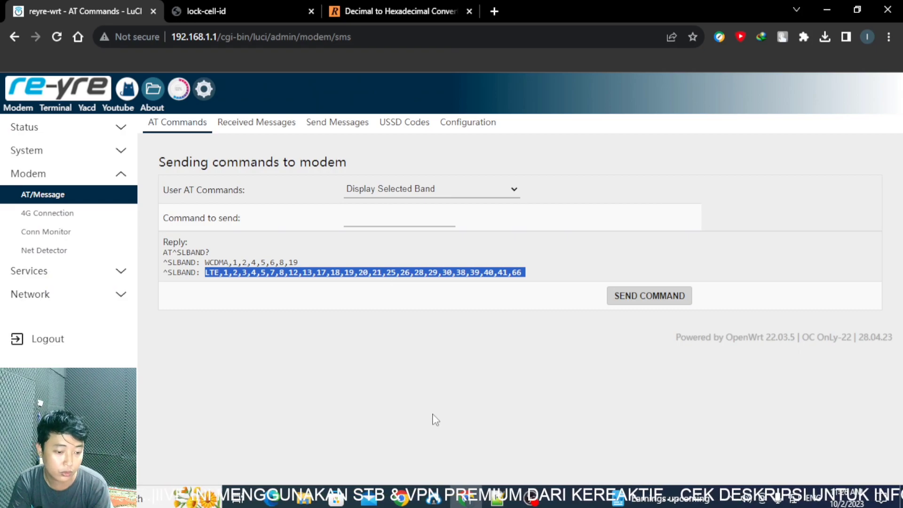
Glance at the lock command notes in Notepad++, return to Chrome and examine the Technology bands in the modem's 4G connection details.
left_click(498, 500)
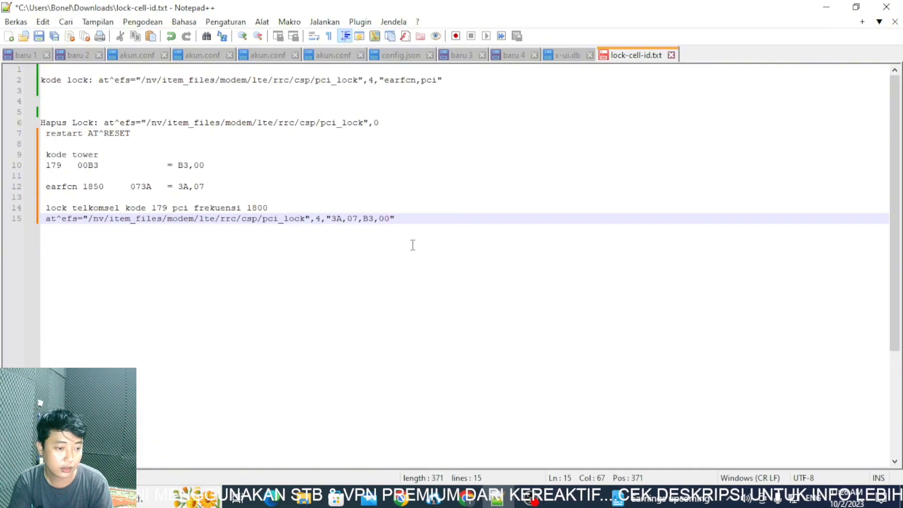
left_click(470, 500)
left_click(77, 216)
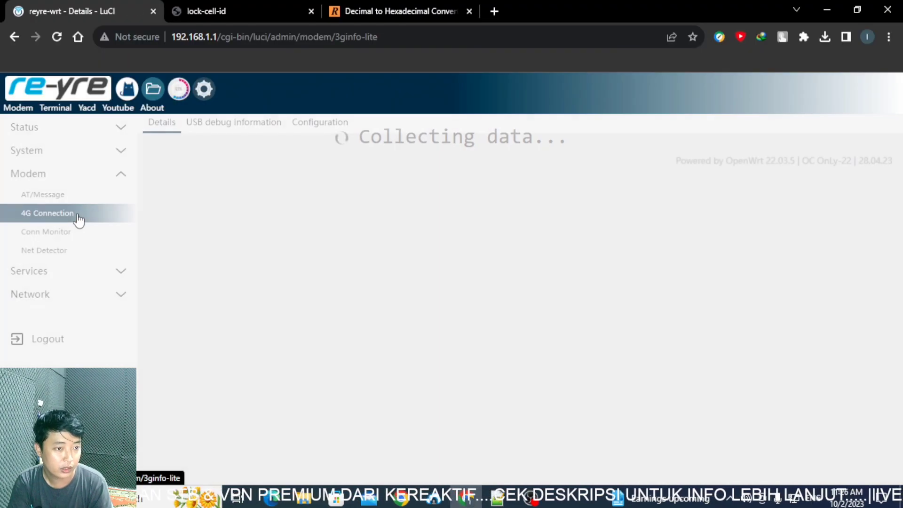
scroll(387, 244, "down", 3)
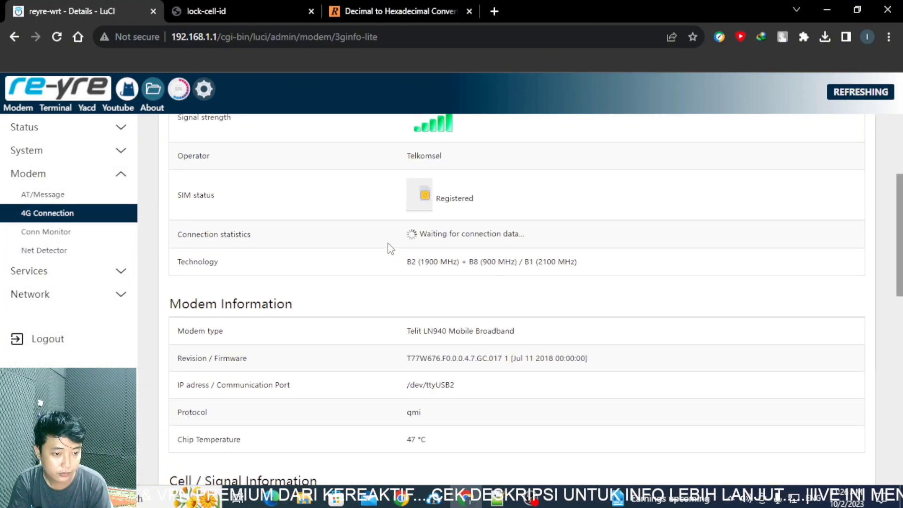
left_click_drag(421, 259, 439, 260)
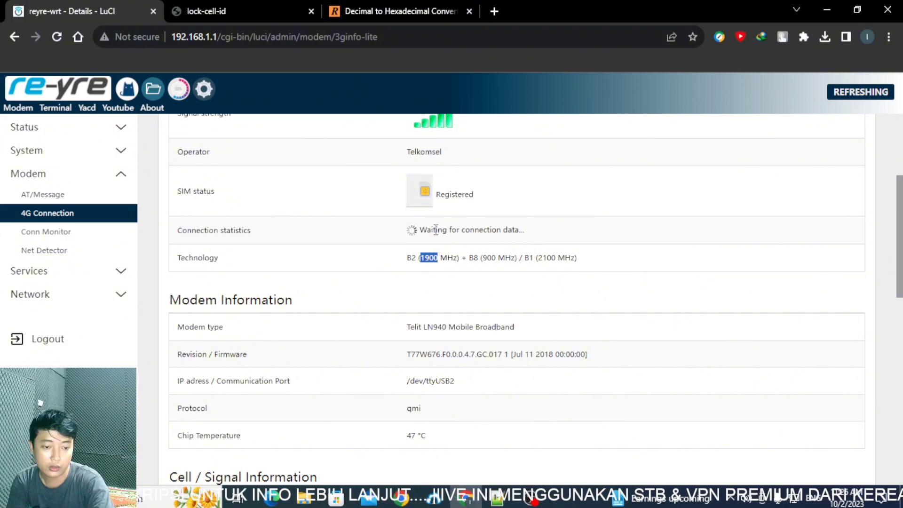
left_click_drag(536, 261, 556, 261)
left_click_drag(417, 260, 433, 262)
double_click(440, 258)
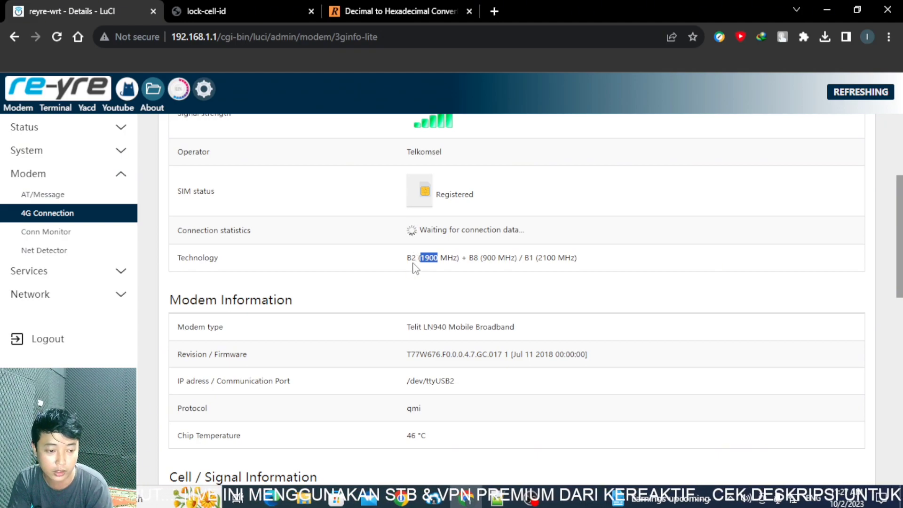
scroll(416, 267, "down", 4)
scroll(417, 264, "up", 4)
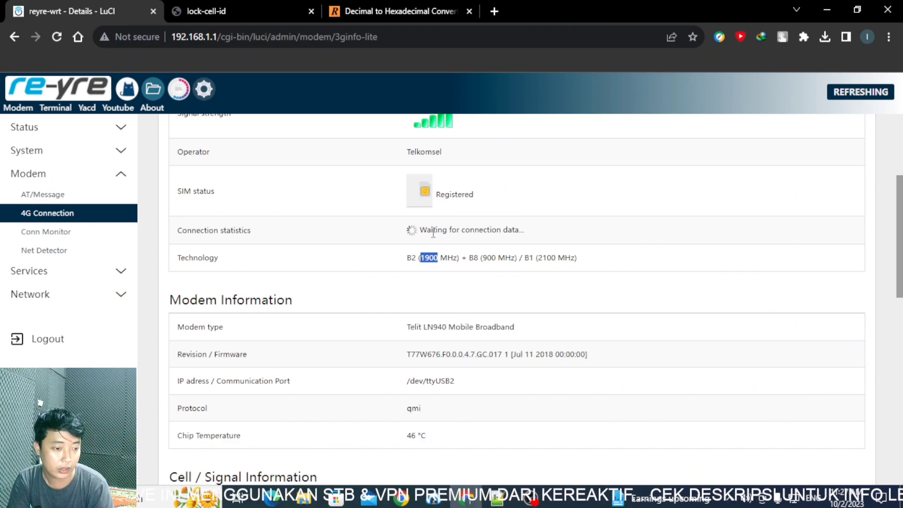
Switch to Notepad++, remove the leading space from the pci_lock command on line 15 and copy the whole command.
left_click(505, 501)
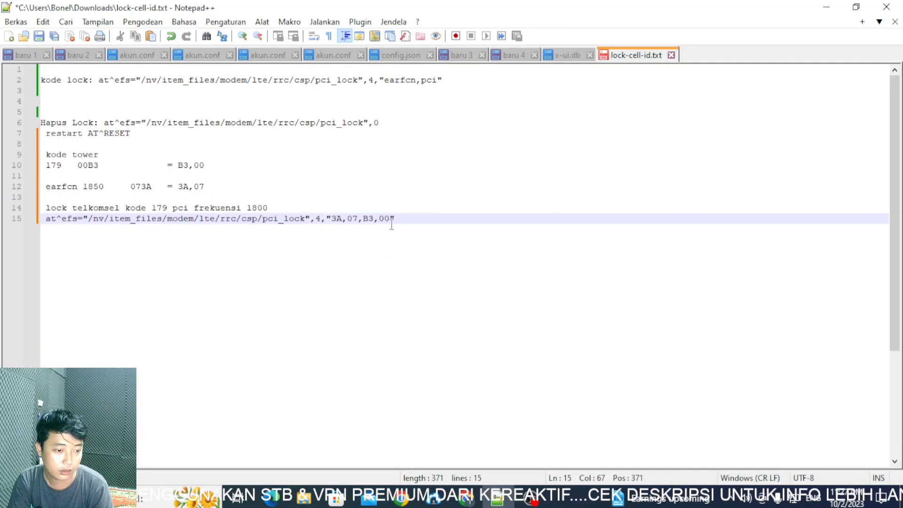
mouse_move(394, 219)
left_mouse_down()
mouse_move(29, 225)
mouse_move(397, 220)
left_mouse_up()
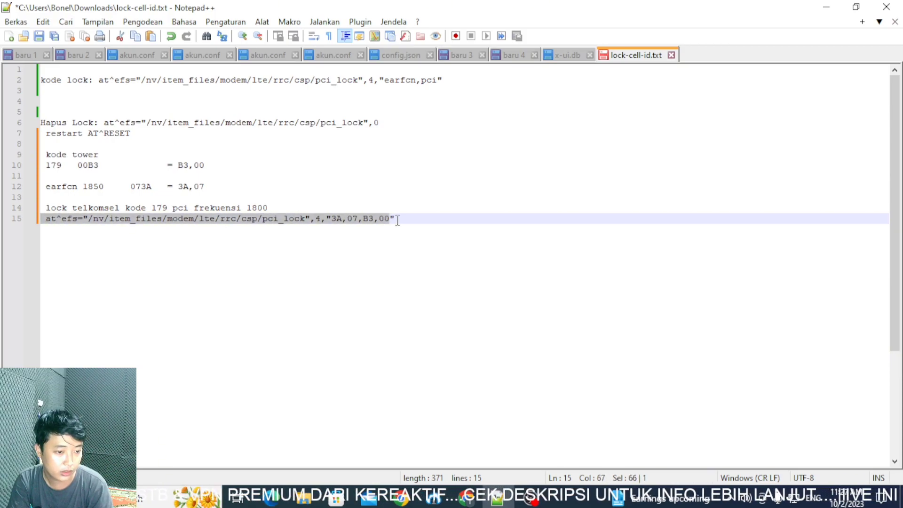
left_click(397, 219)
key("BackSpace")
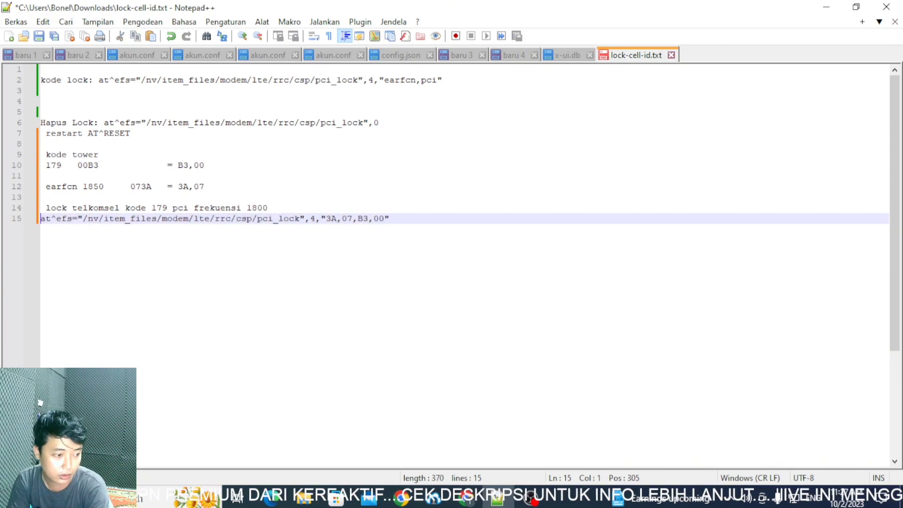
left_click_drag(391, 219, 19, 223)
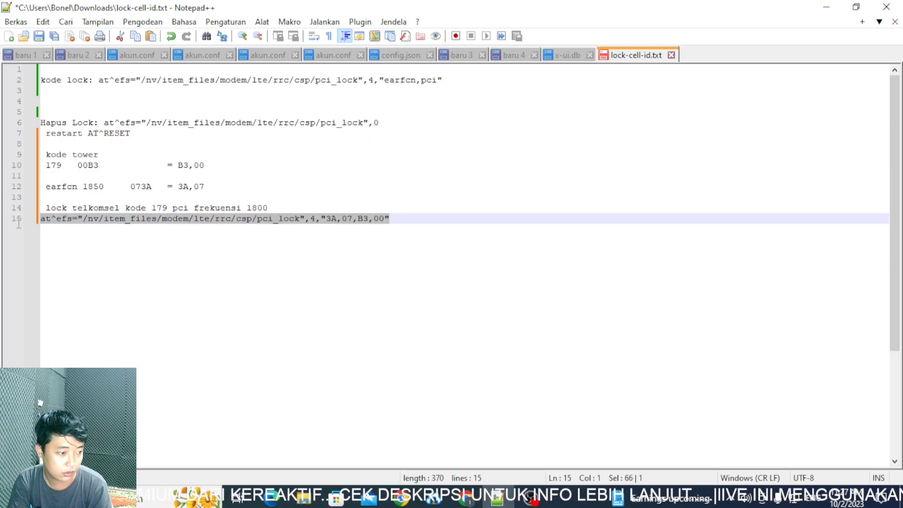
Back in Chrome, send the copied pci_lock command with "3A,07,B3,00" from the AT command page and highlight its reply.
left_click(467, 499)
left_click(43, 194)
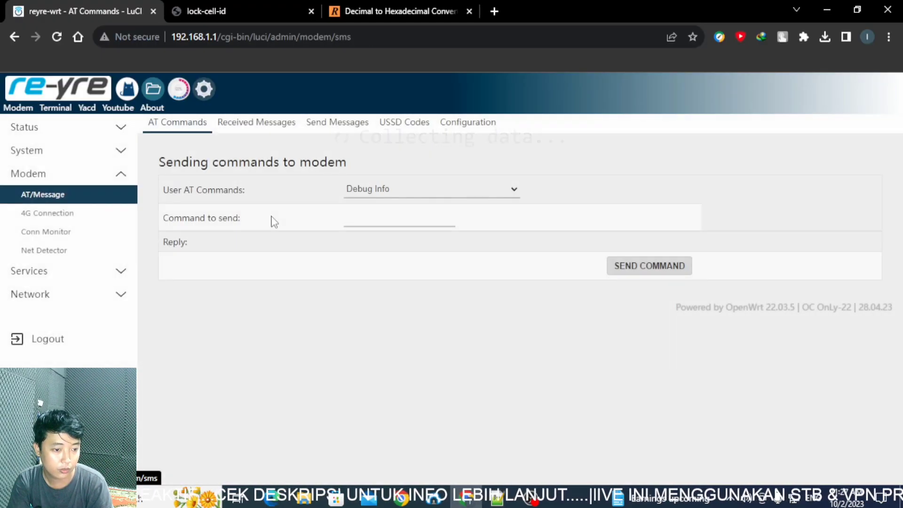
left_click(374, 217)
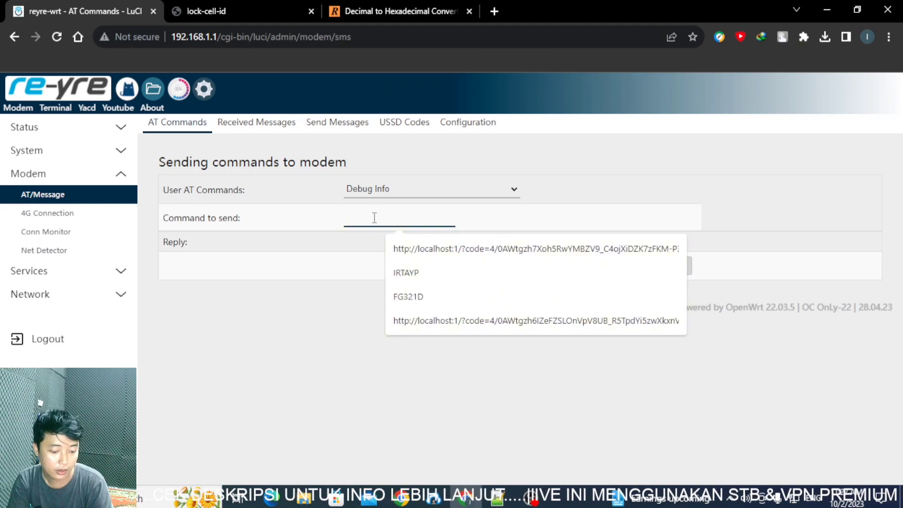
key("ctrl+v")
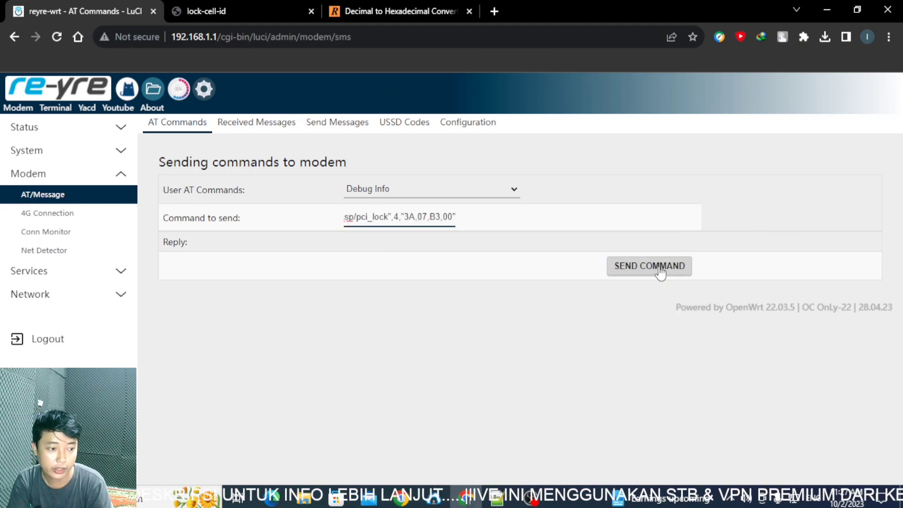
left_click(660, 272)
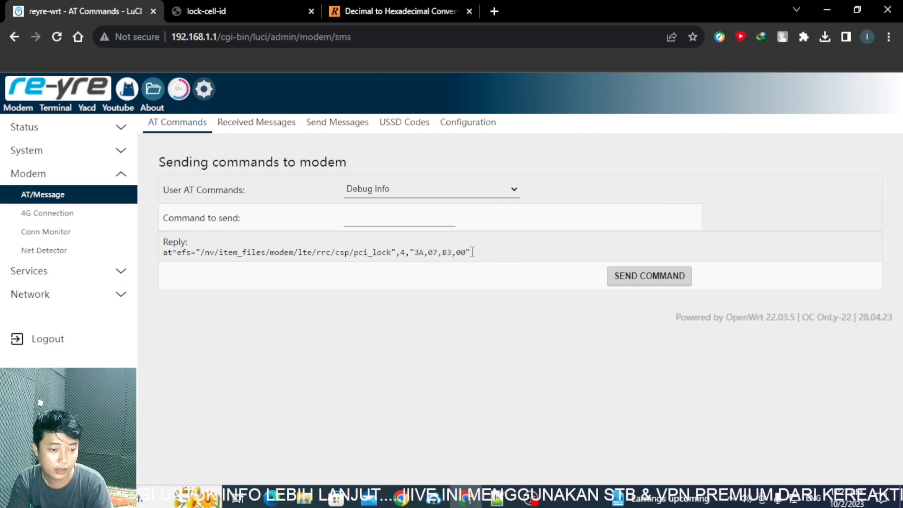
left_click_drag(475, 256, 162, 260)
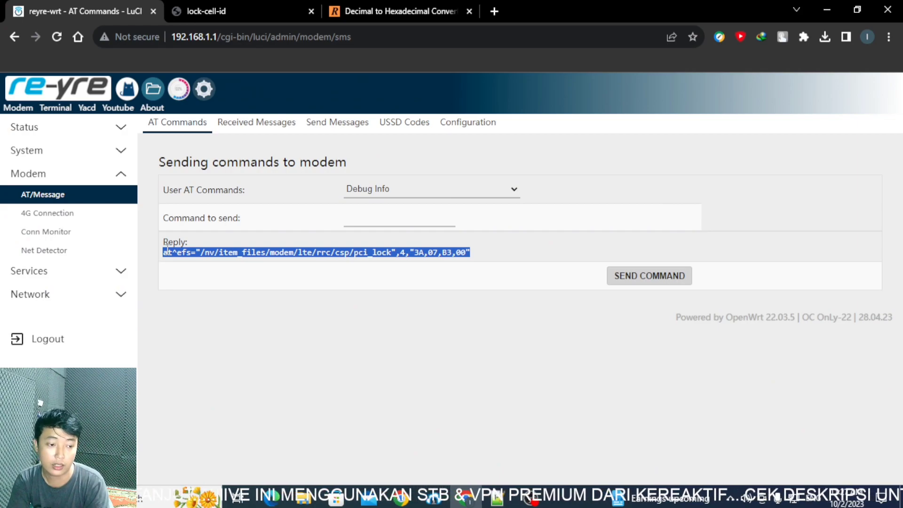
Choose the Restart Modem preset, compare it with AT^RESET in the Notepad++ notes, and send it to the modem.
left_click(490, 191)
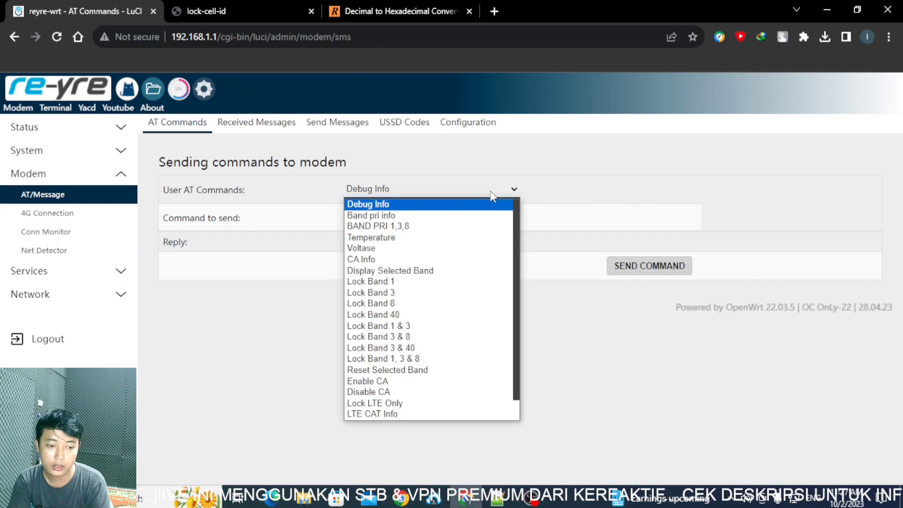
scroll(390, 369, "down", 1)
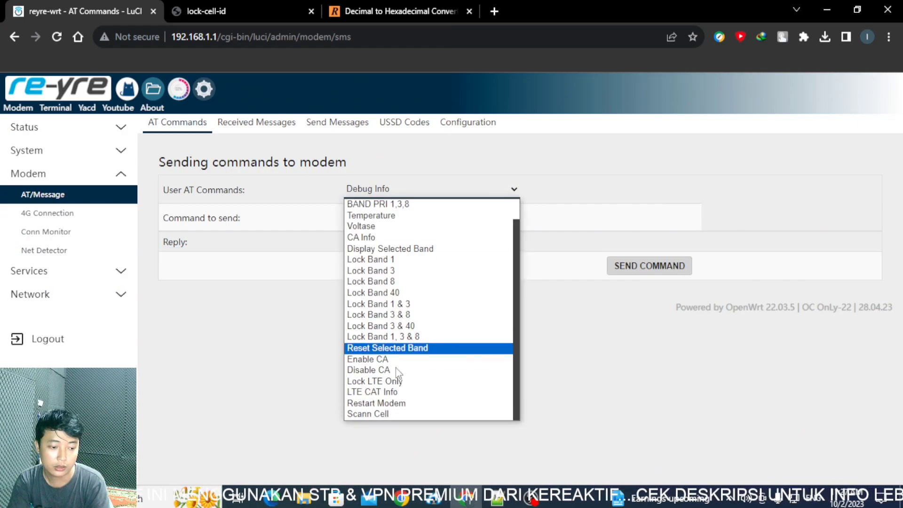
left_click(391, 403)
left_click(490, 499)
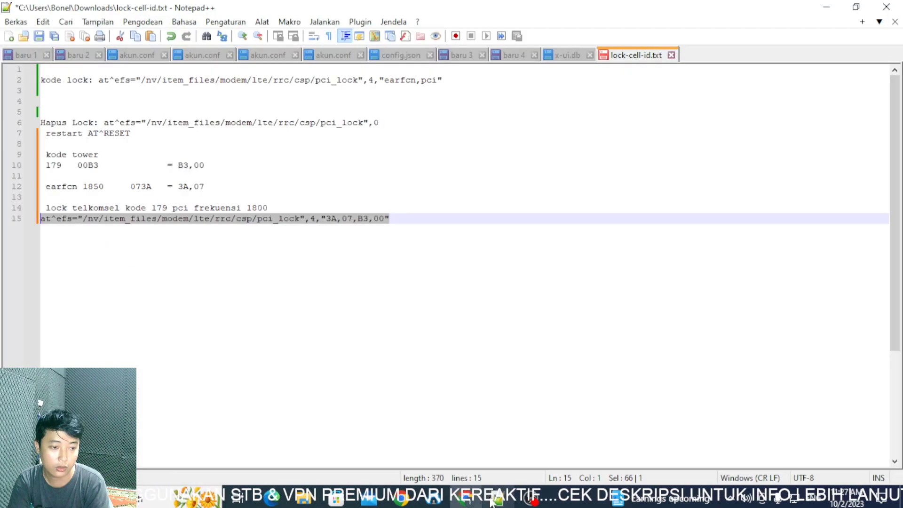
left_click_drag(132, 134, 88, 134)
key("alt+Tab")
left_click(630, 272)
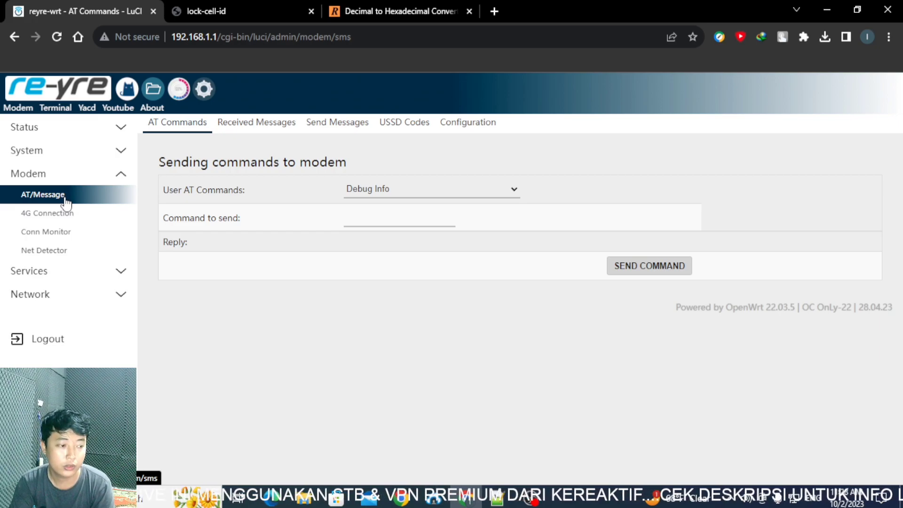
Open the modem's 4G connection details and examine the bands in the Technology row after the restart.
left_click(49, 213)
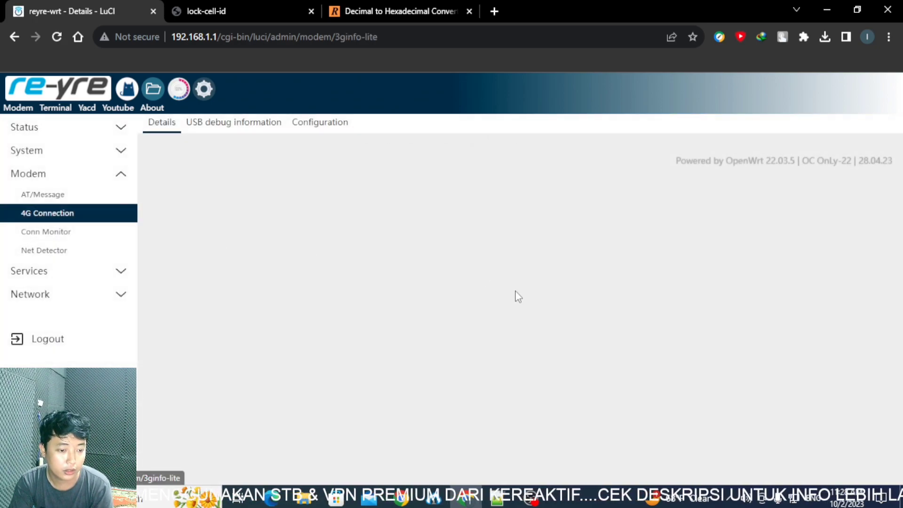
scroll(514, 296, "down", 3)
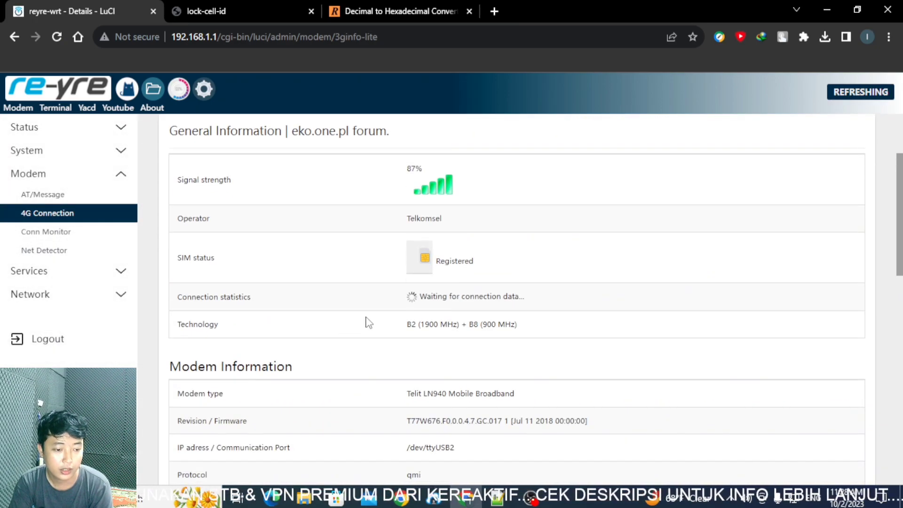
left_click_drag(407, 325, 455, 336)
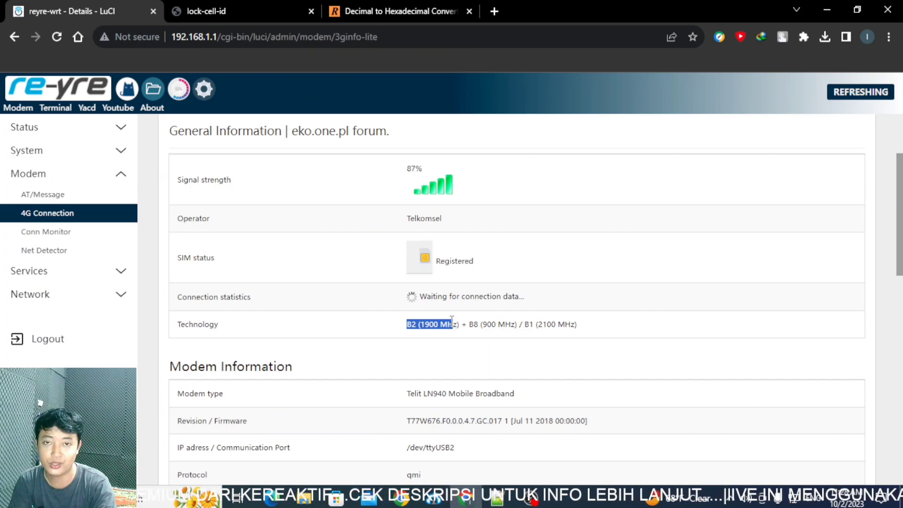
scroll(440, 310, "down", 1)
scroll(439, 310, "up", 1)
left_click(451, 324)
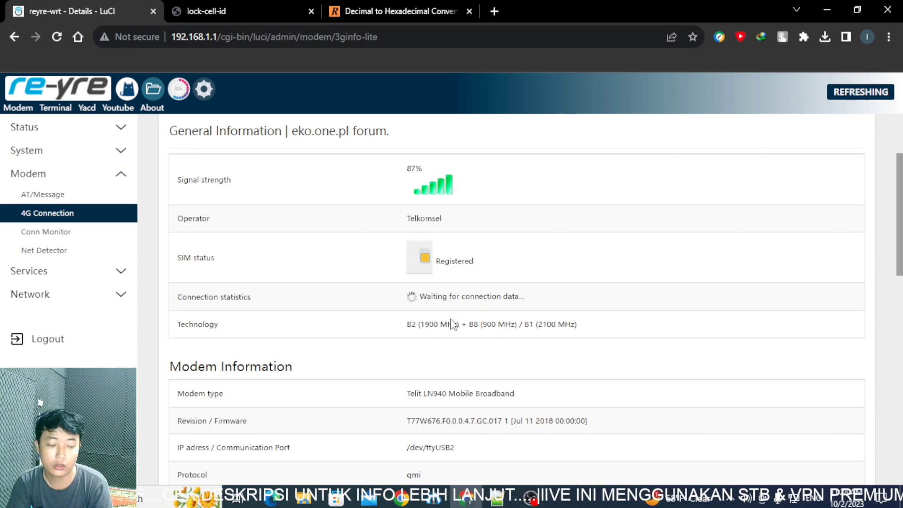
left_click_drag(542, 324, 571, 324)
left_click_drag(448, 326, 327, 328)
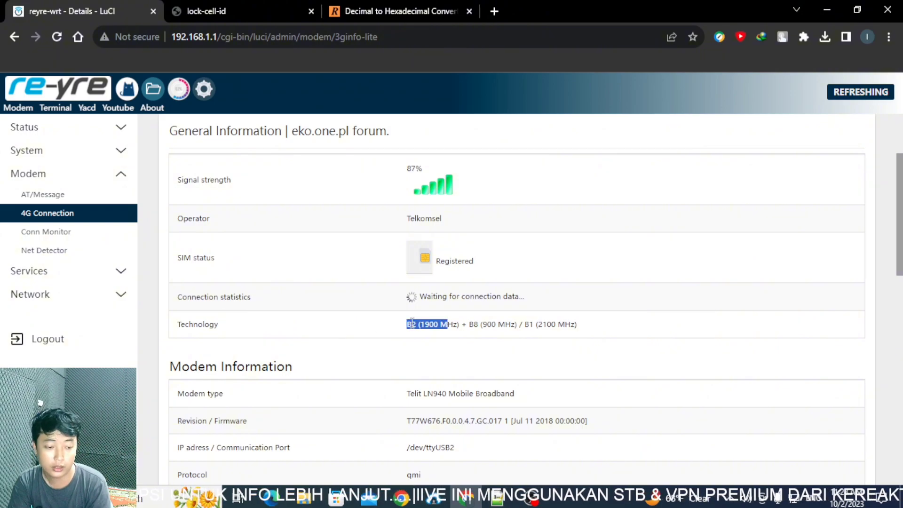
Check the primary band, PCI and EARFCN values in the cell and signal information.
scroll(412, 325, "down", 6)
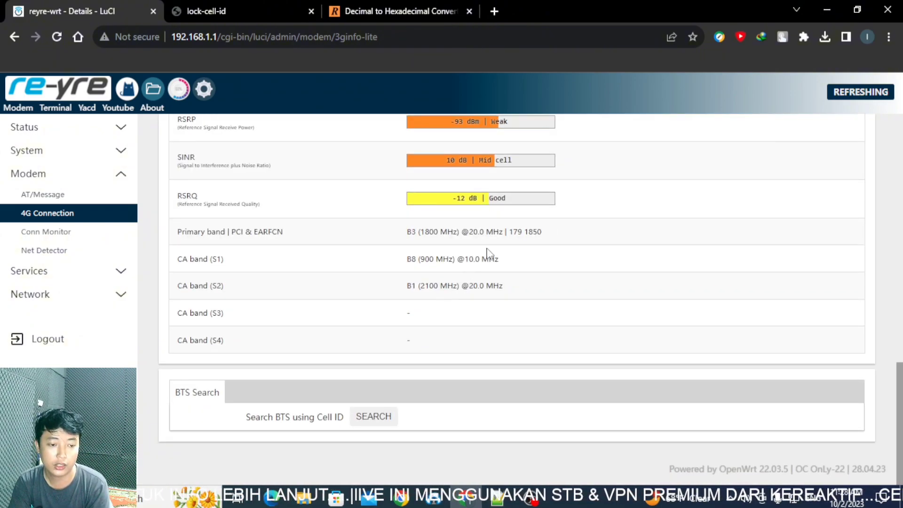
left_click_drag(510, 231, 528, 235)
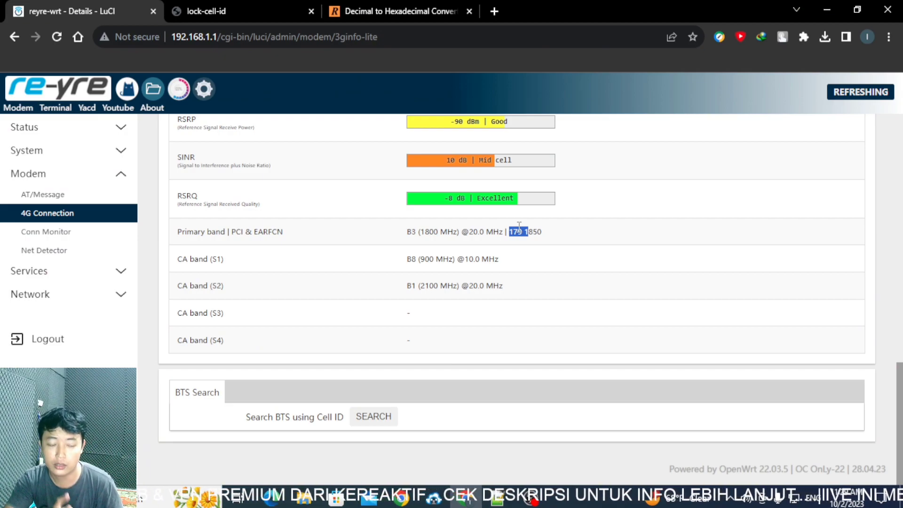
scroll(520, 225, "up", 4)
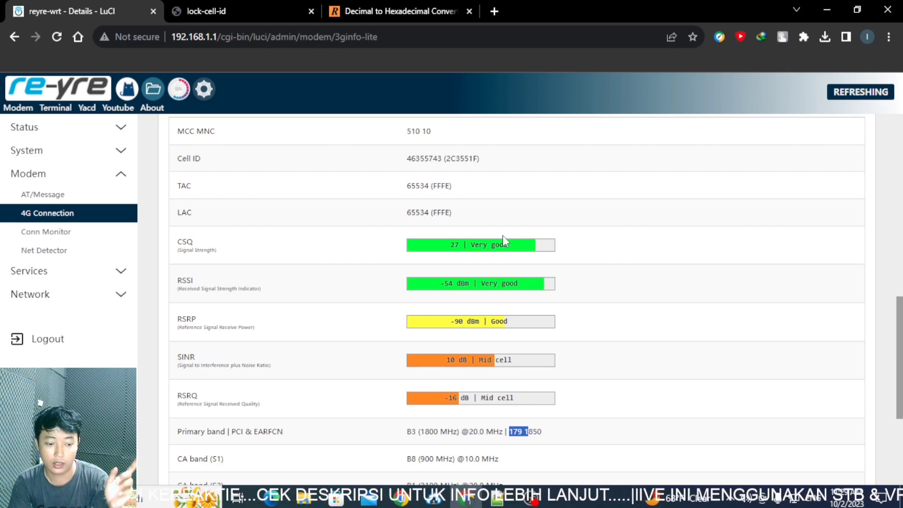
Compare the lock notes in Notepad++ with the primary band, PCI and EARFCN and the CA bands in the modem's signal information.
left_click(497, 497)
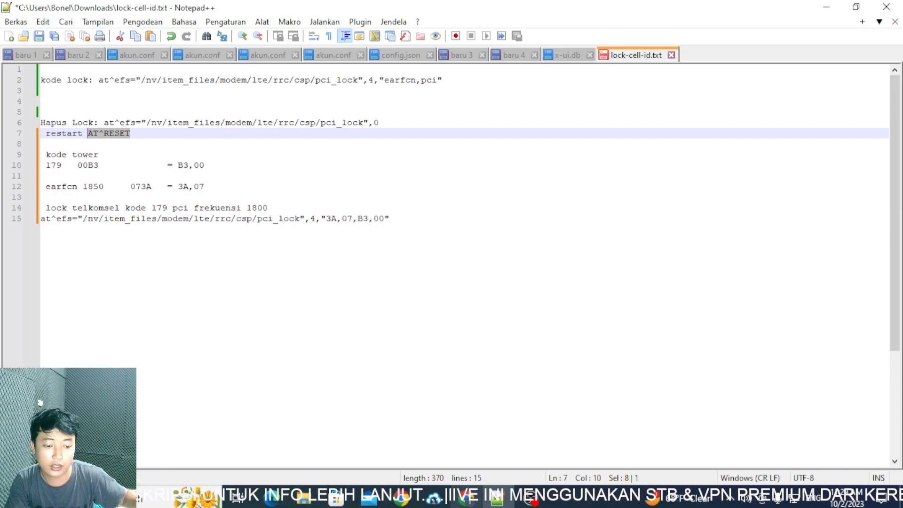
left_click(472, 504)
scroll(446, 312, "up", 3)
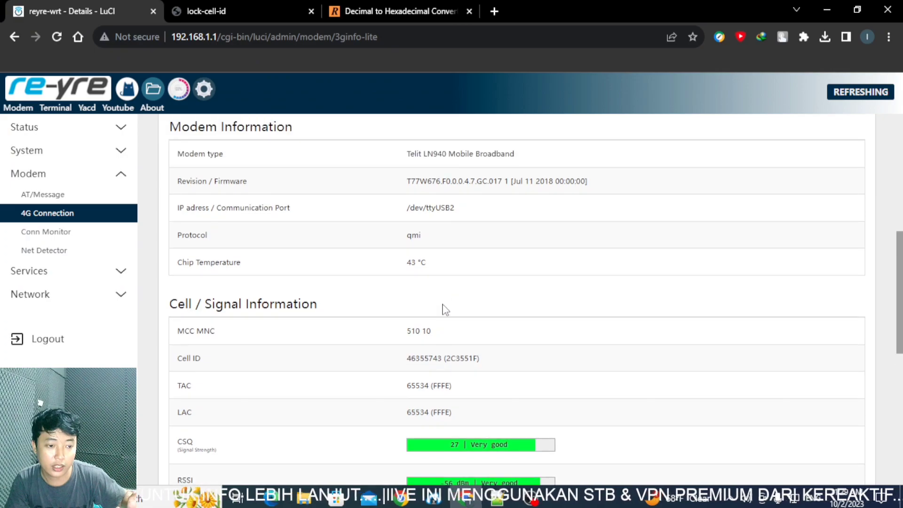
scroll(444, 306, "down", 3)
scroll(444, 283, "down", 4)
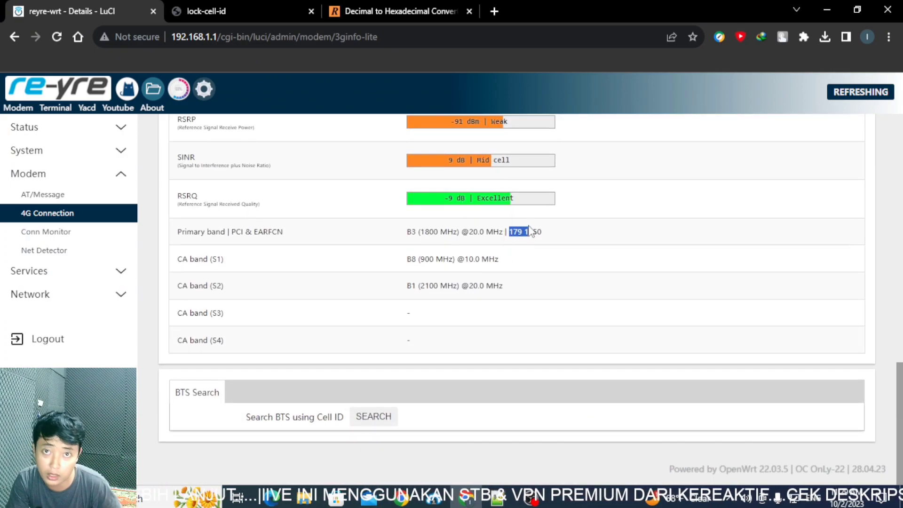
scroll(528, 231, "up", 6)
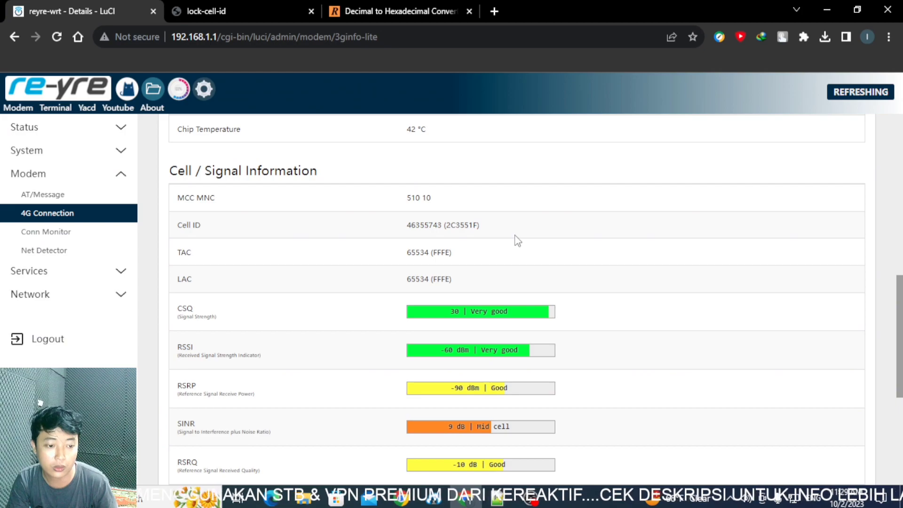
Copy the Technology row's "B2 (1900 MHz) + B8 (900 MHz) / B1 (2100 MHz)" into the Notepad++ notes, a few lines below the lock command.
scroll(512, 238, "up", 3)
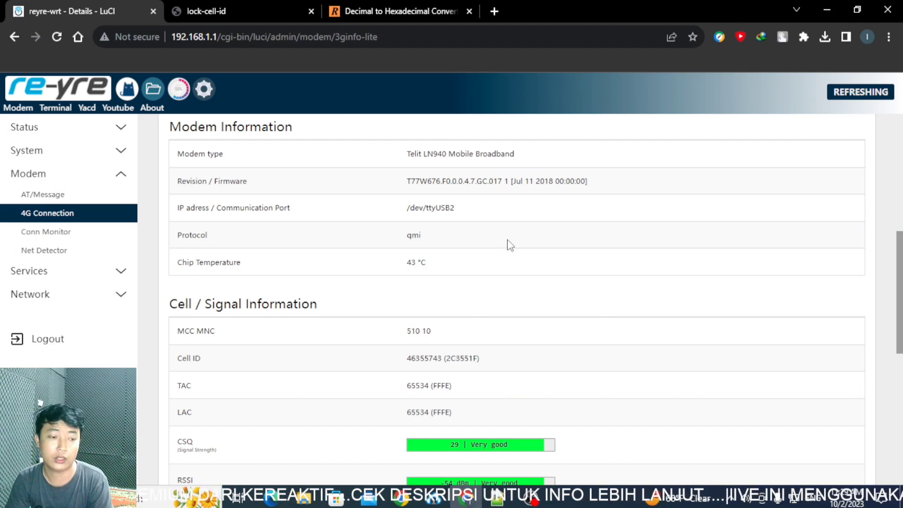
scroll(510, 245, "up", 3)
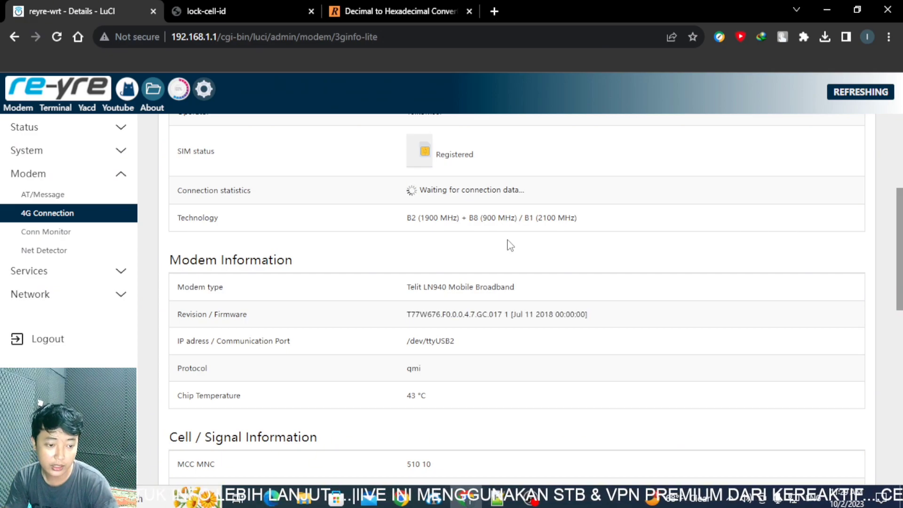
left_click_drag(409, 217, 622, 220)
key("ctrl+c")
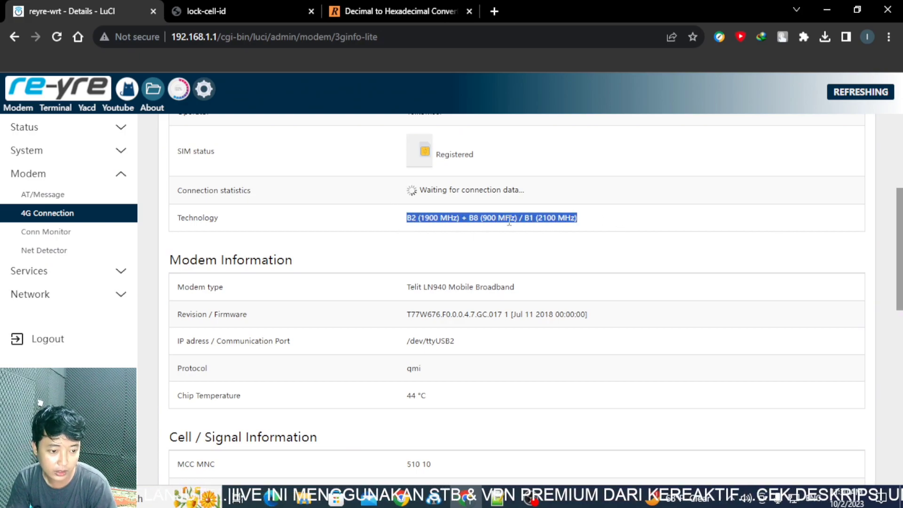
left_click(497, 497)
left_click(420, 229)
key("Return")
key("Return")
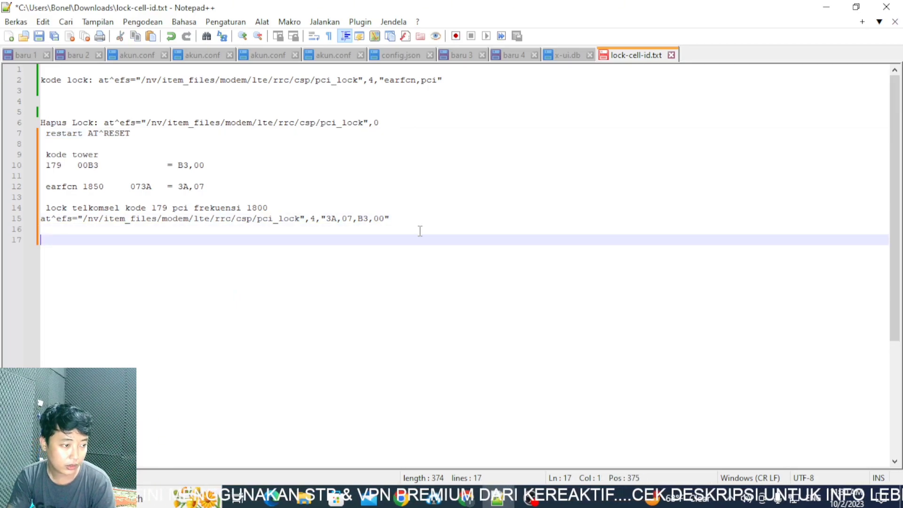
key("Return")
key("Return")
key("Return")
key("ctrl+v")
key("Return")
key("Return")
key("Return")
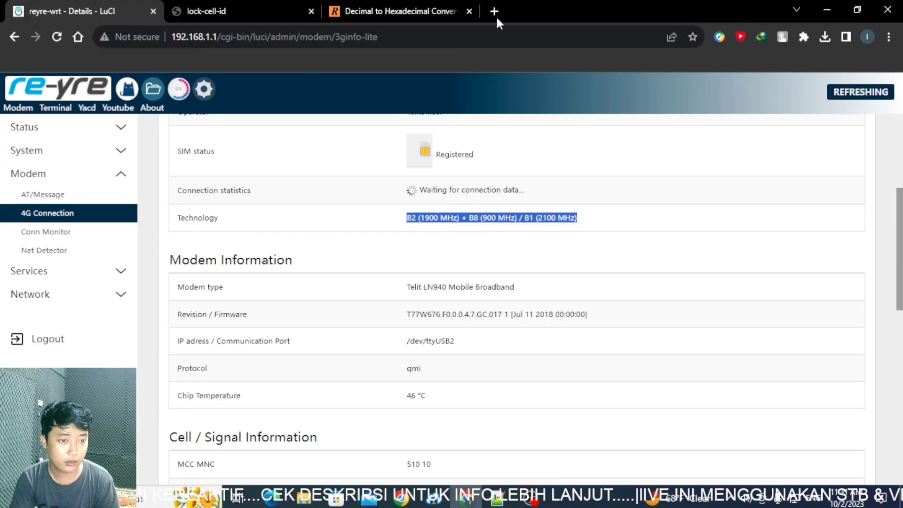
Open speedtest.net in a new Chrome tab and run an internet speed test.
left_click(494, 12)
type("ss")
key("BackSpace")
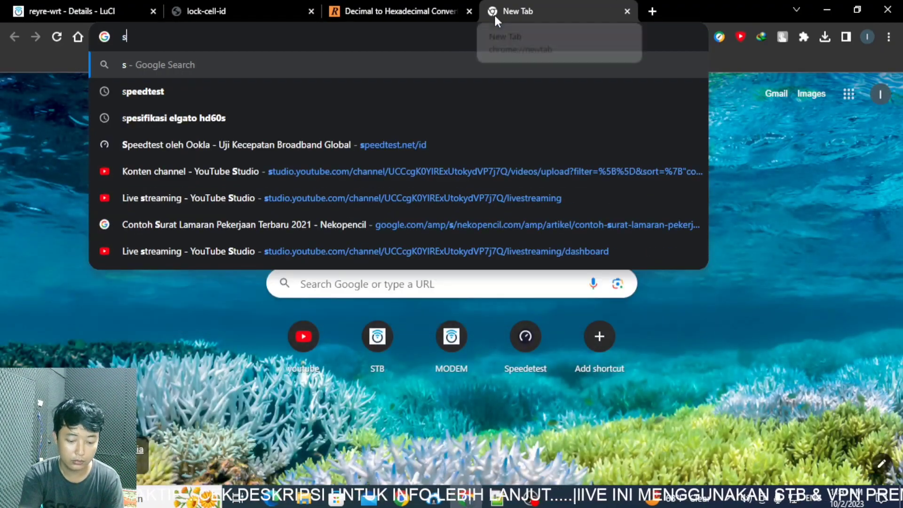
type("p")
key("Return")
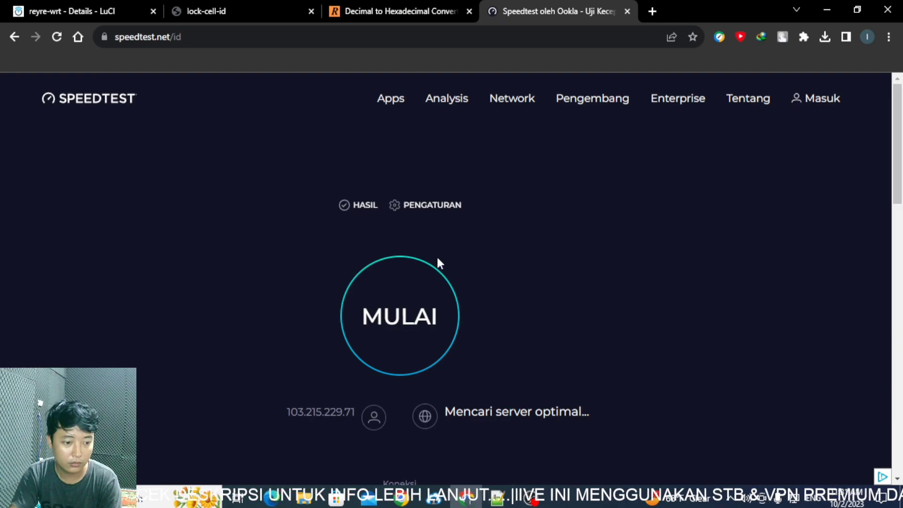
left_click(437, 303)
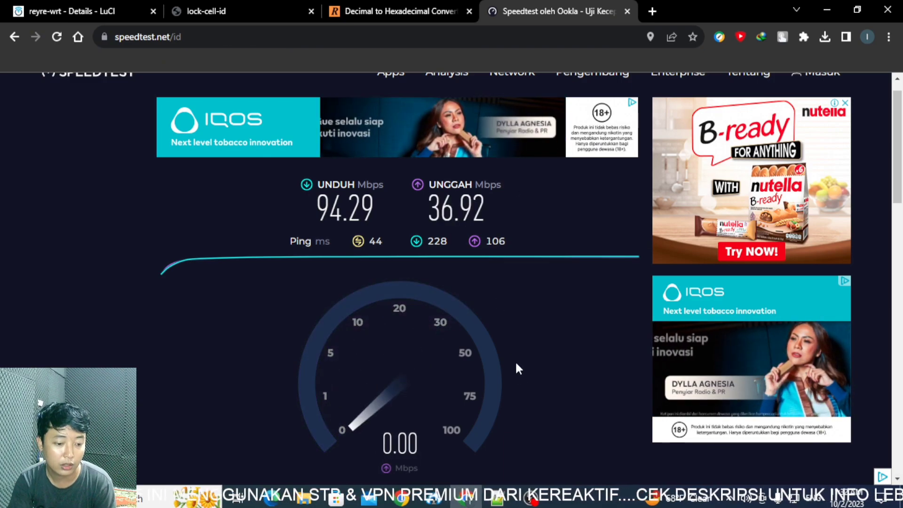
Switch back to Notepad++ and add the line "kode tower 179" below the pasted band list.
key("alt+Tab")
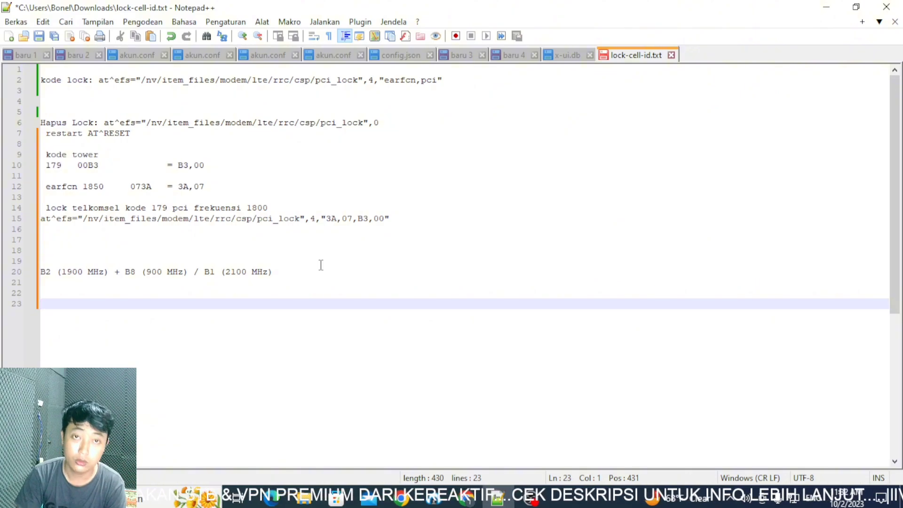
type("kode t")
key("Down")
key("Return")
type("179")
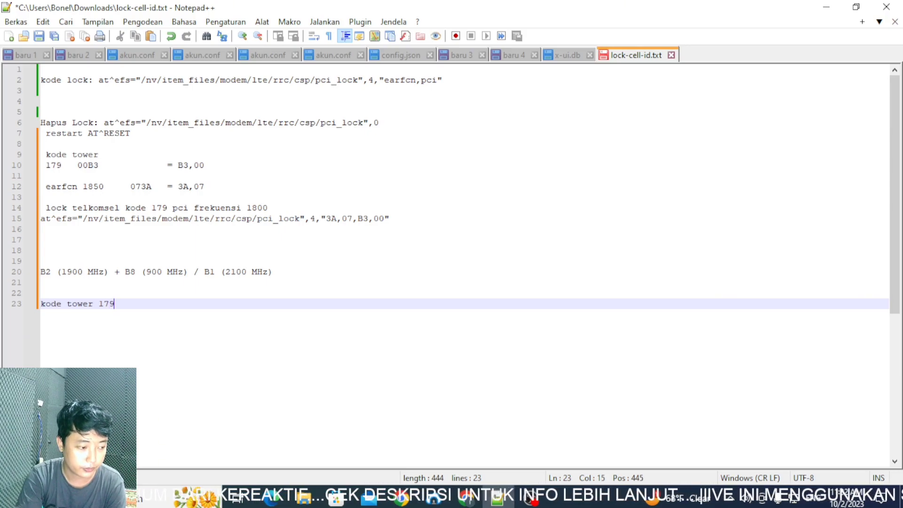
key("Return")
key("Return")
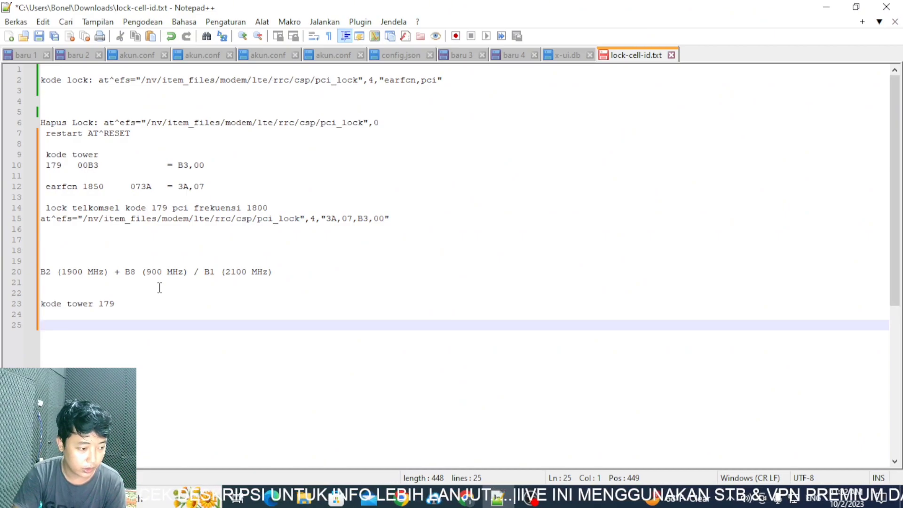
Insert blank lines and the heading "frek 1800 pci 179" above the first "kode tower" entry.
left_click(117, 293)
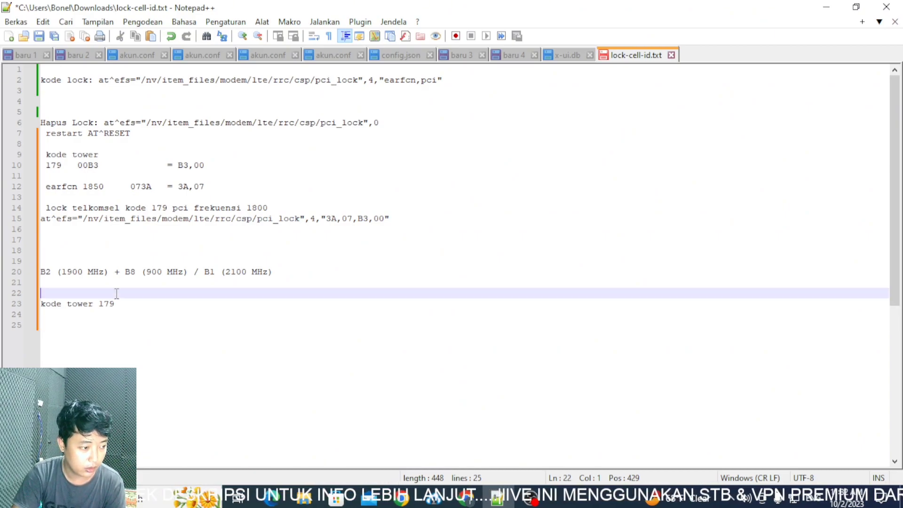
left_click(122, 153)
left_click(101, 146)
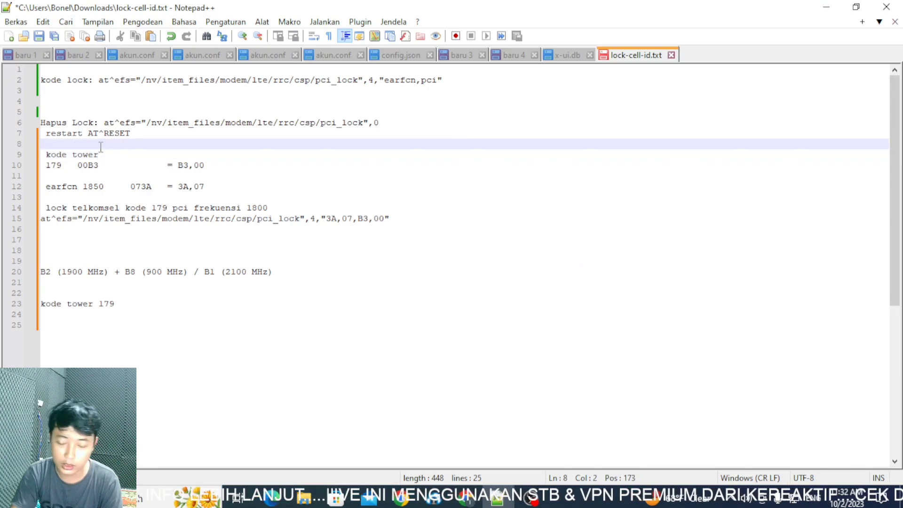
key("Return")
key("Return")
key("Return")
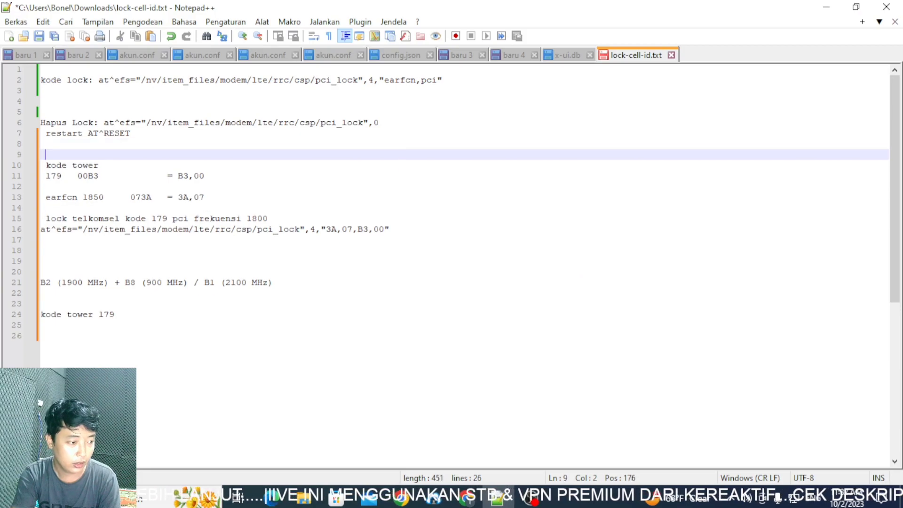
type("frek ")
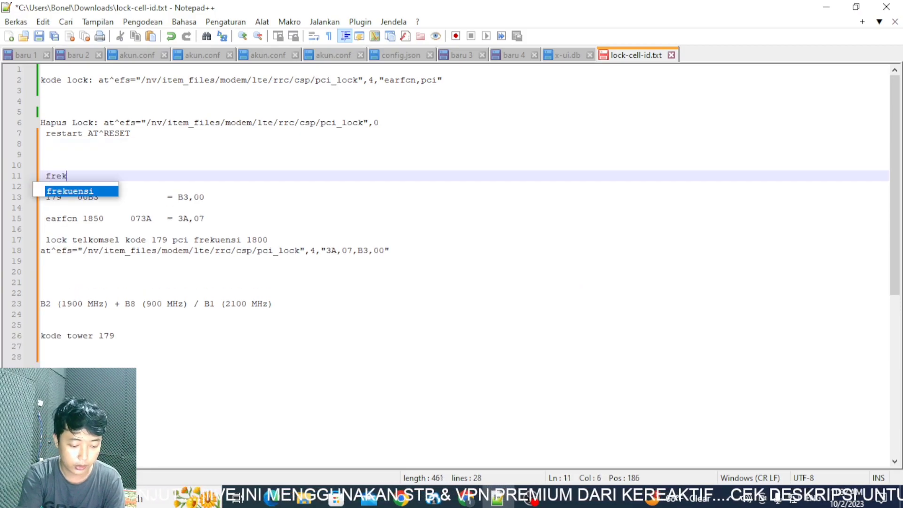
type("1800 ")
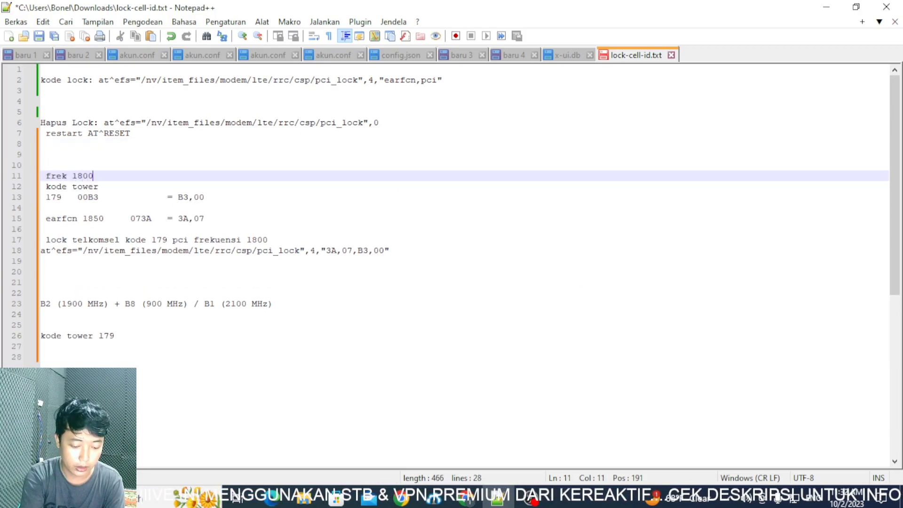
type("pci 179")
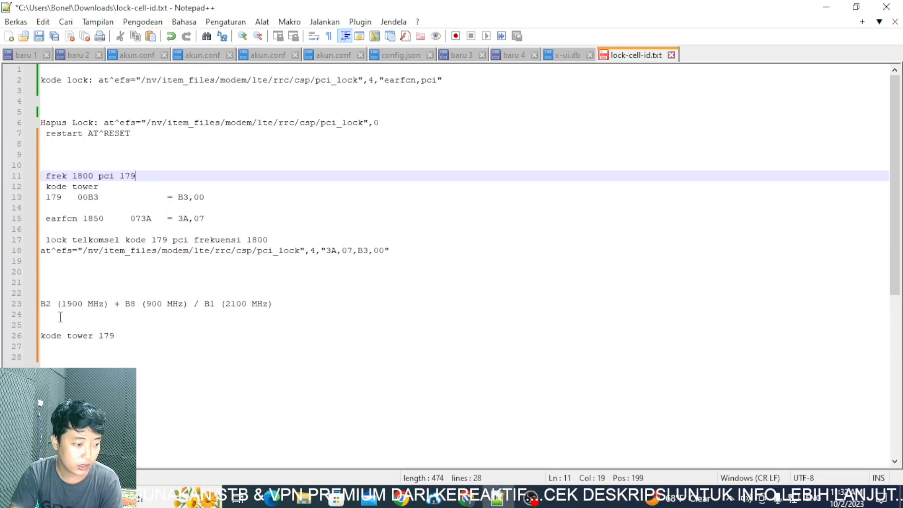
Add more space below the band list and insert the heading "frek 2100 pci 179" above "kode tower 179".
left_click(101, 319)
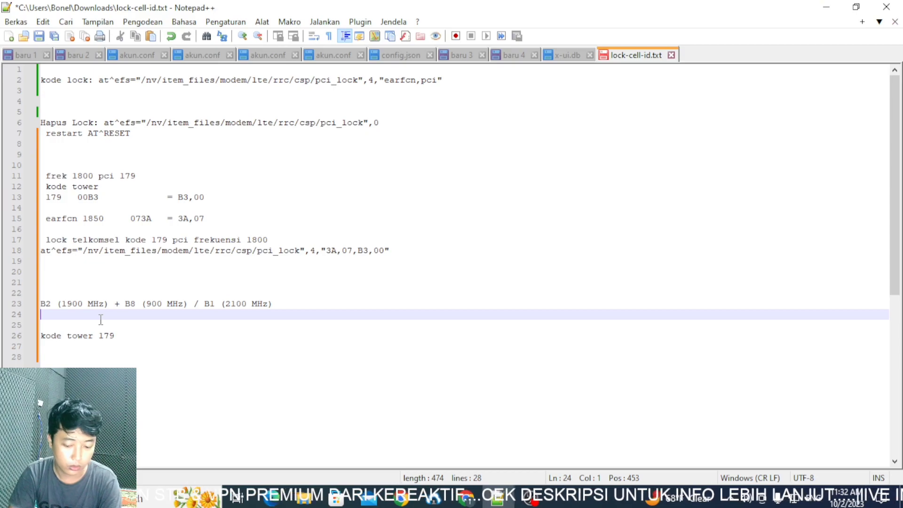
key("Return")
key("Return")
left_click_drag(47, 251, 420, 248)
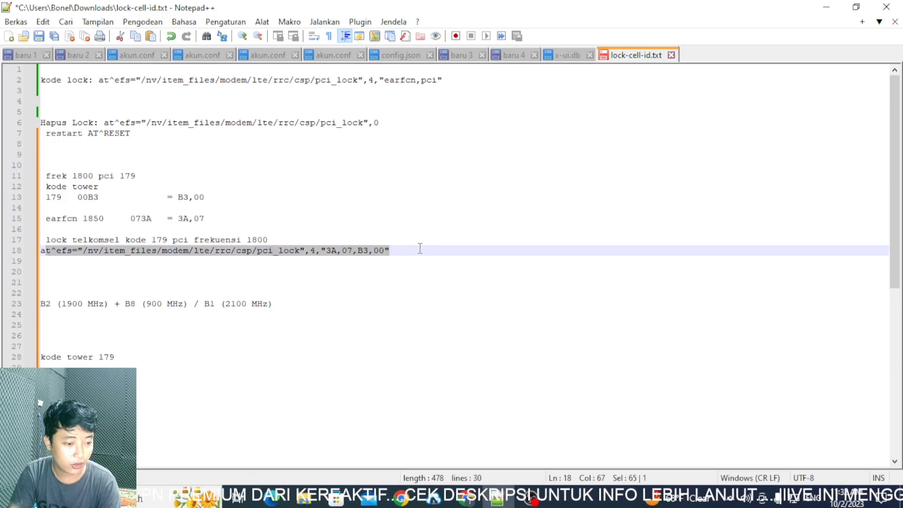
left_click(161, 356)
left_click(131, 343)
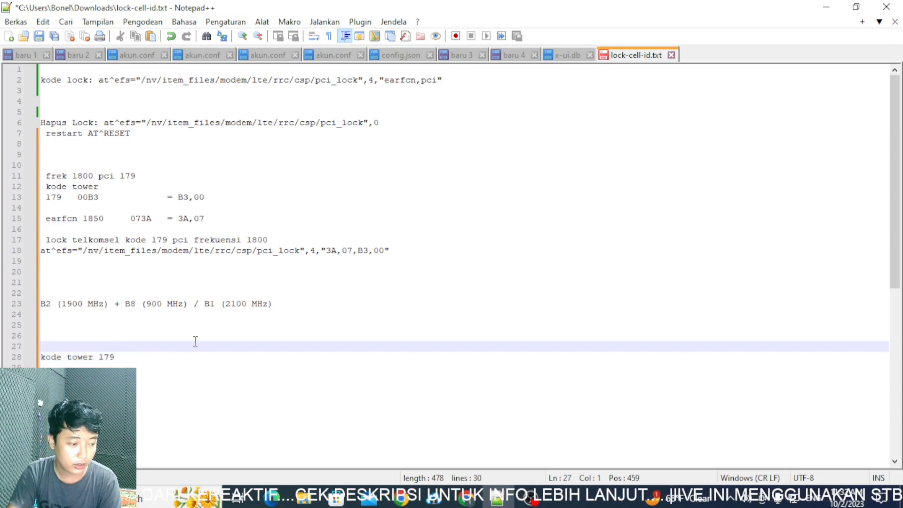
type("fre")
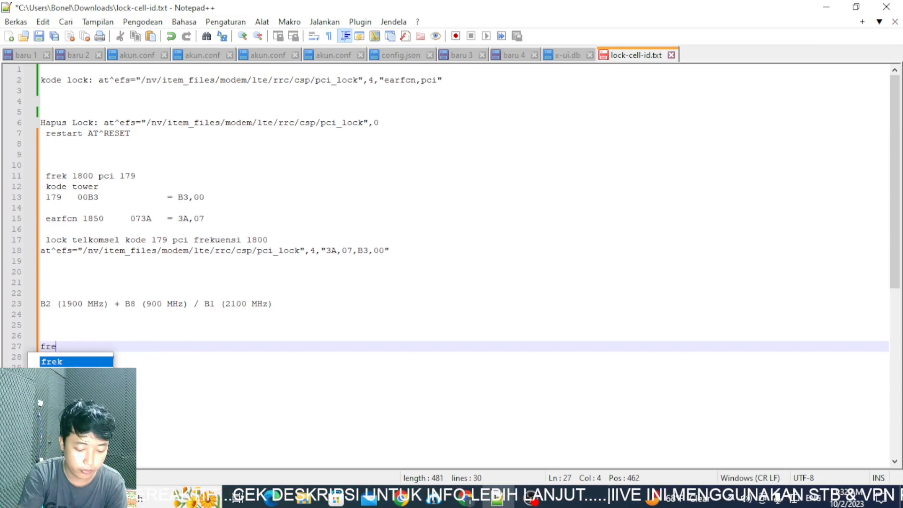
type("k 2100 pci 179")
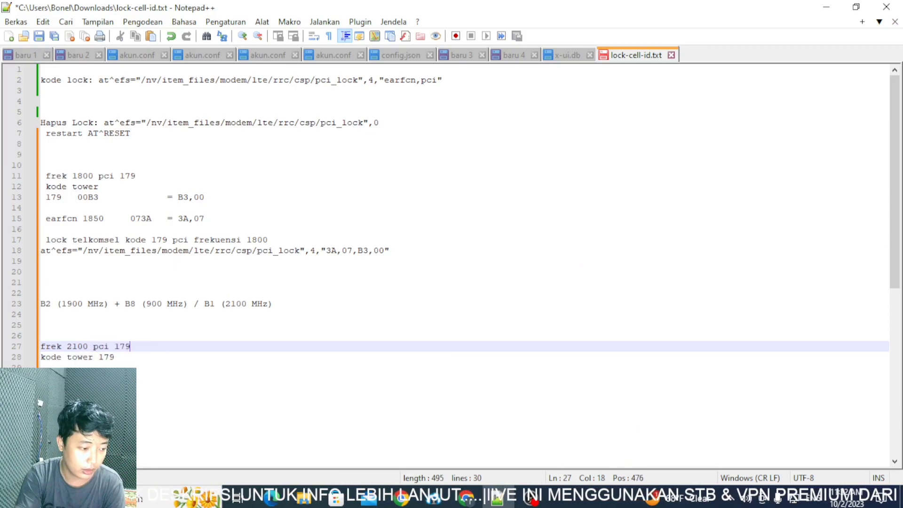
Replace "tower 179" under the 2100 heading with a copy of the "179 00B3 = B3,00" entry, spaced after "kode".
left_click(159, 360)
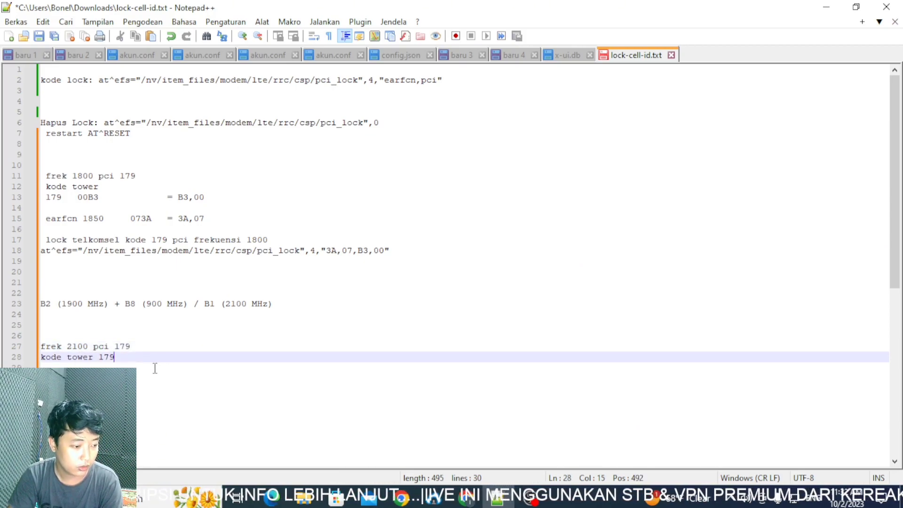
left_click(154, 368)
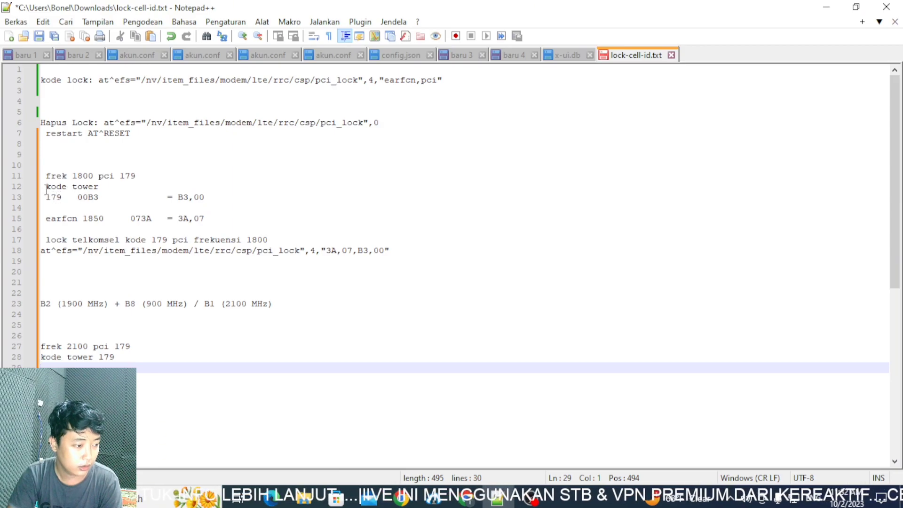
left_click_drag(47, 196, 222, 199)
key("ctrl+c")
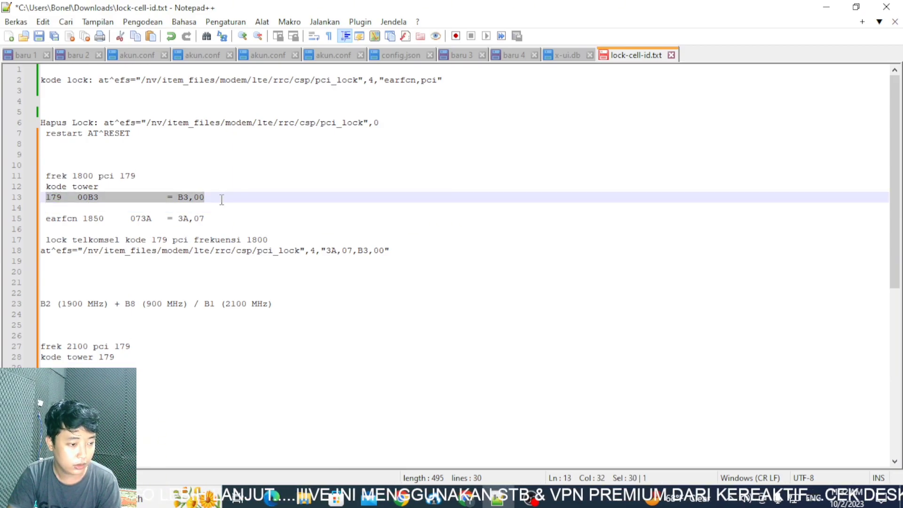
left_click(65, 360)
key("shift+Down")
key("ctrl+v")
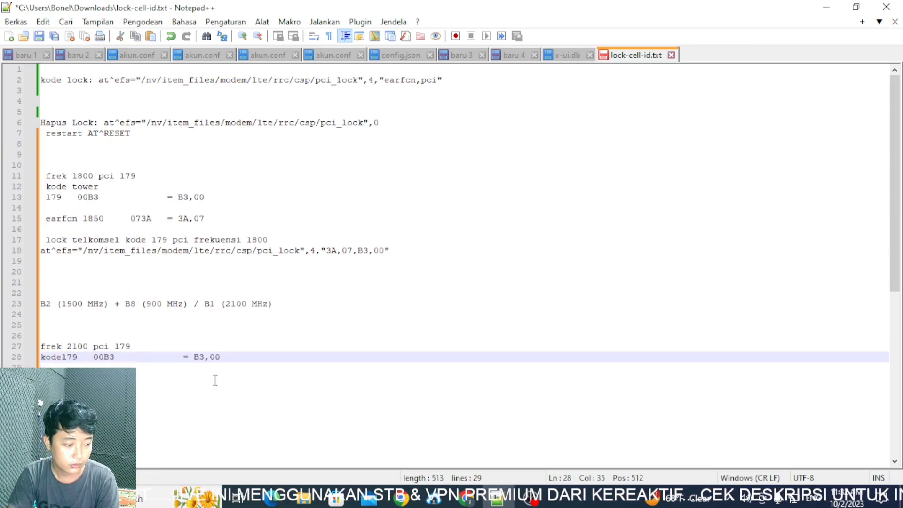
key("Return")
key("Return")
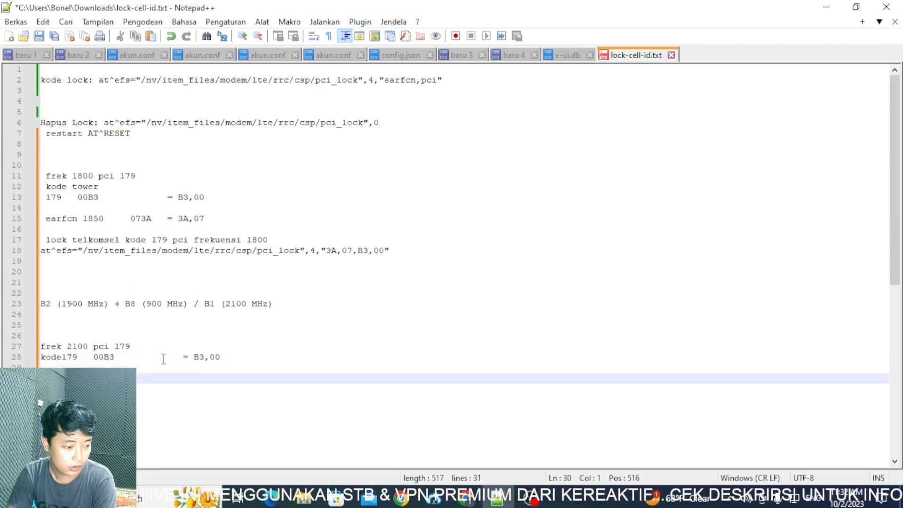
left_click(61, 357)
Add "earfcn DL 500" below the 2100 code line and insert "DL" before 1850 in the 1800 section's earfcn line.
left_click(93, 365)
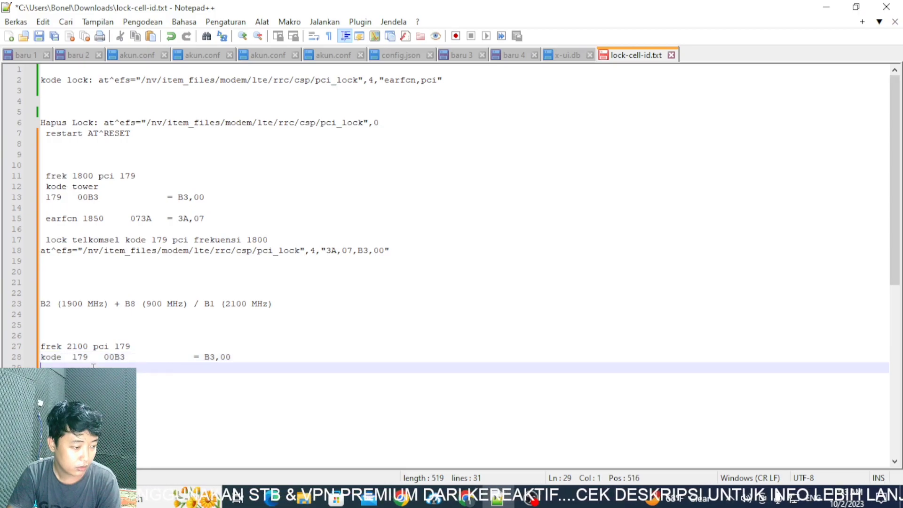
type("earfcn DL 500")
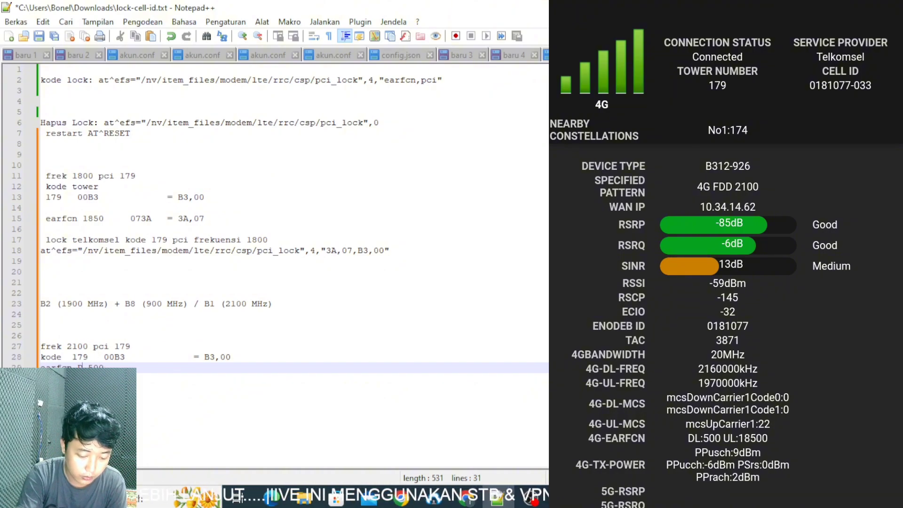
left_click(83, 219)
type("DL")
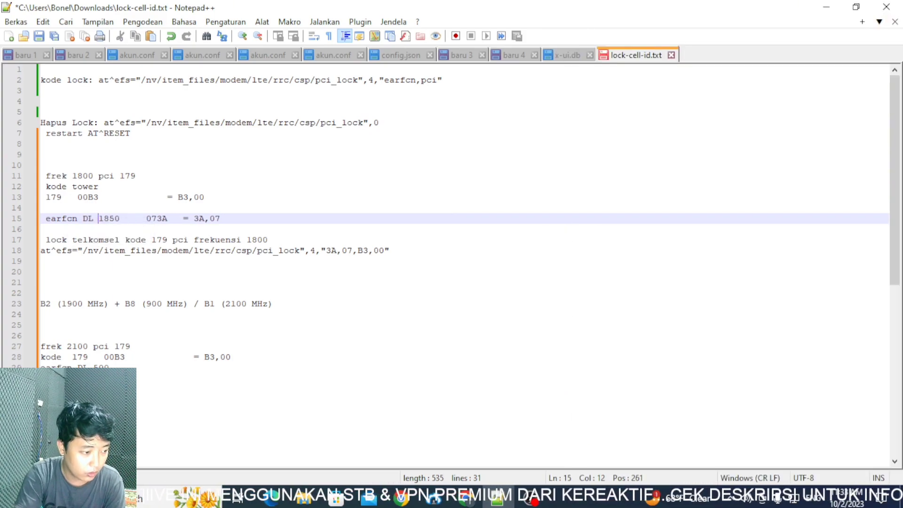
left_click(143, 369)
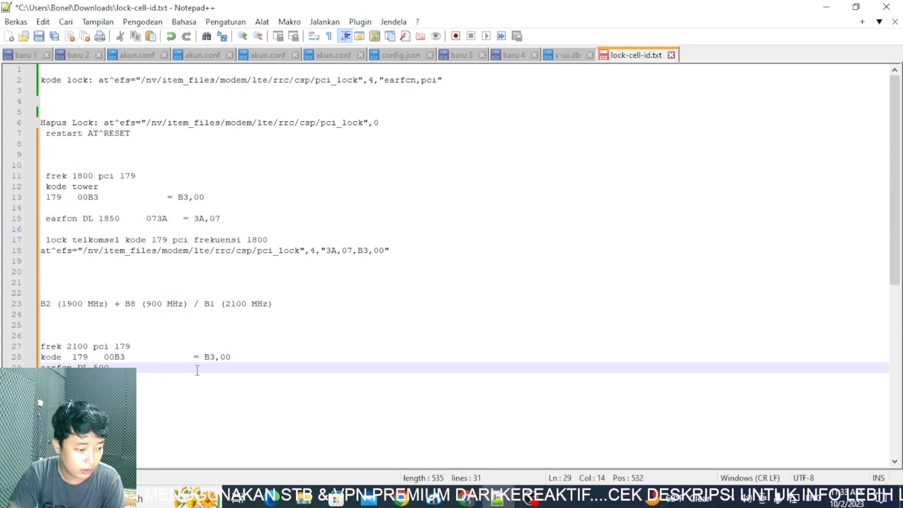
Switch to the browser's decimal-to-hexadecimal converter, convert 500, and copy the four-digit signed hex value.
type("=")
left_click(487, 501)
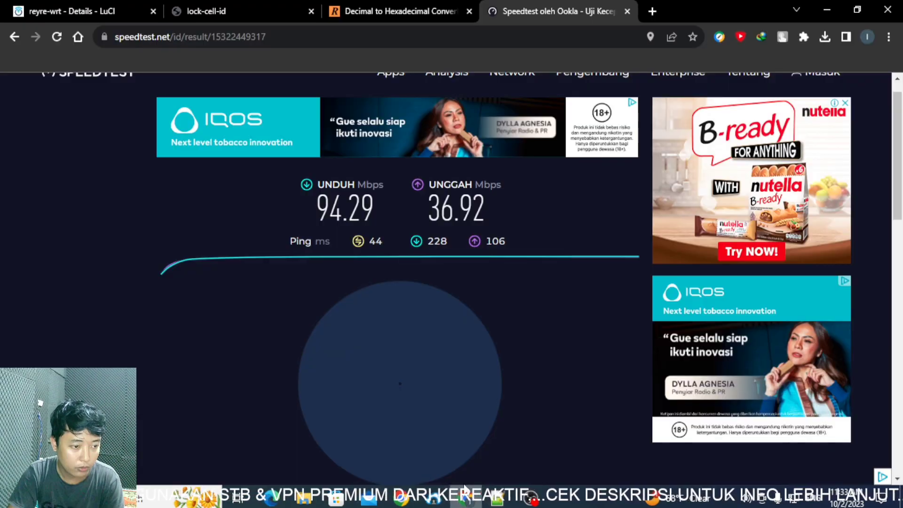
left_click(384, 14)
scroll(236, 198, "up", 3)
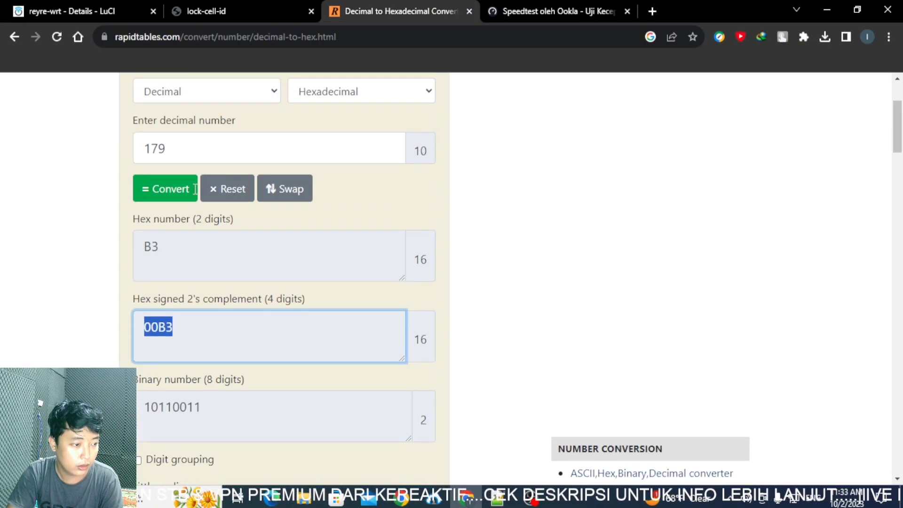
double_click(182, 209)
type("500")
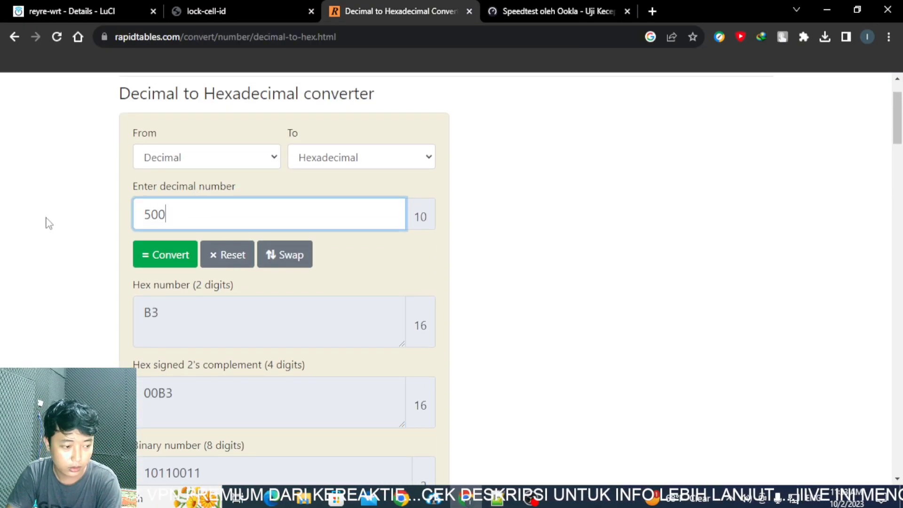
left_click(178, 257)
scroll(177, 257, "down", 4)
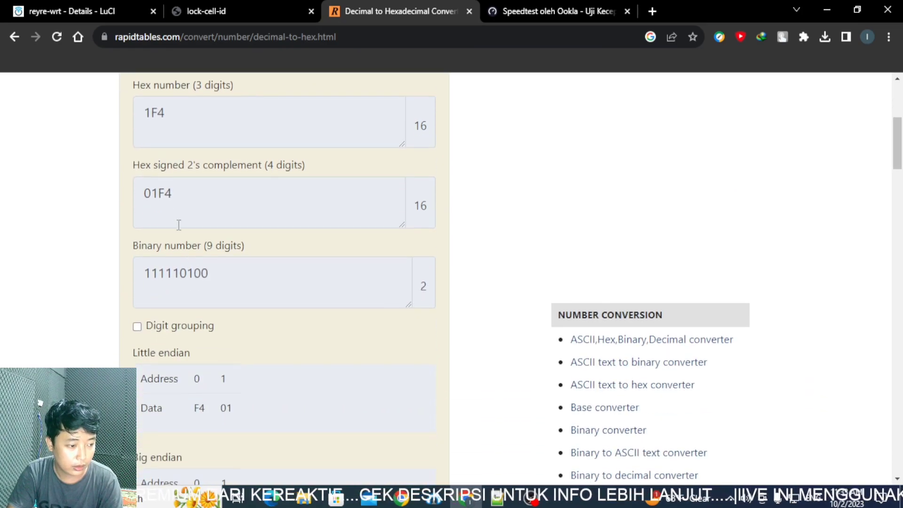
left_click_drag(174, 194, 139, 188)
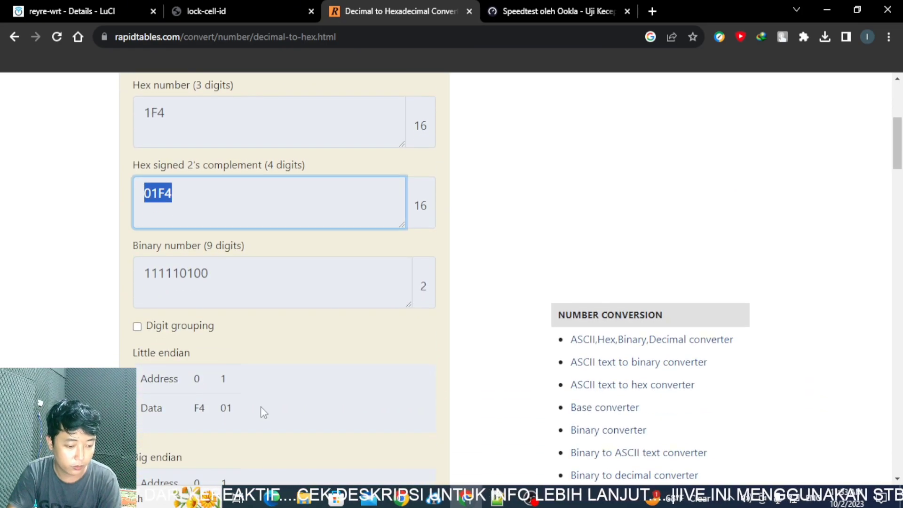
Back in the lock-cell-id.txt notes, add 01F4 and an aligned equals sign after "earfcn DL 500".
key("alt+Tab")
scroll(274, 319, "down", 4)
scroll(273, 319, "down", 4)
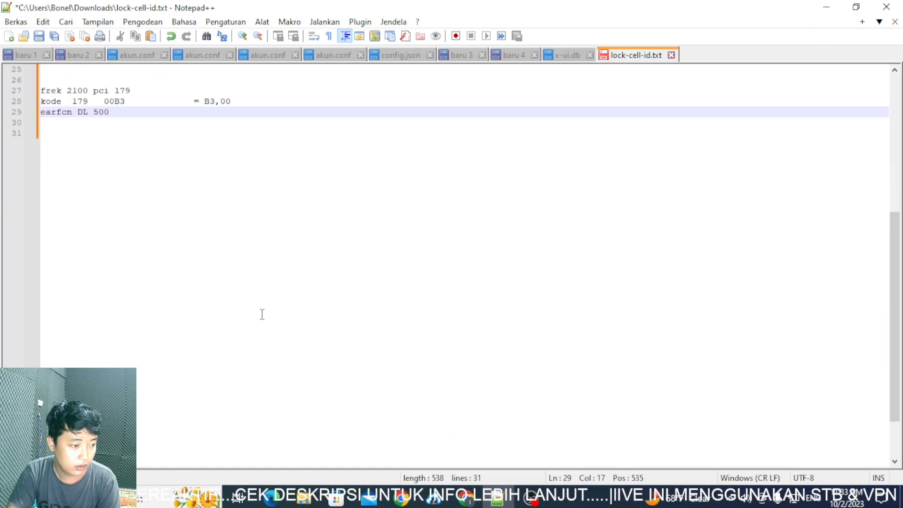
scroll(260, 314, "up", 1)
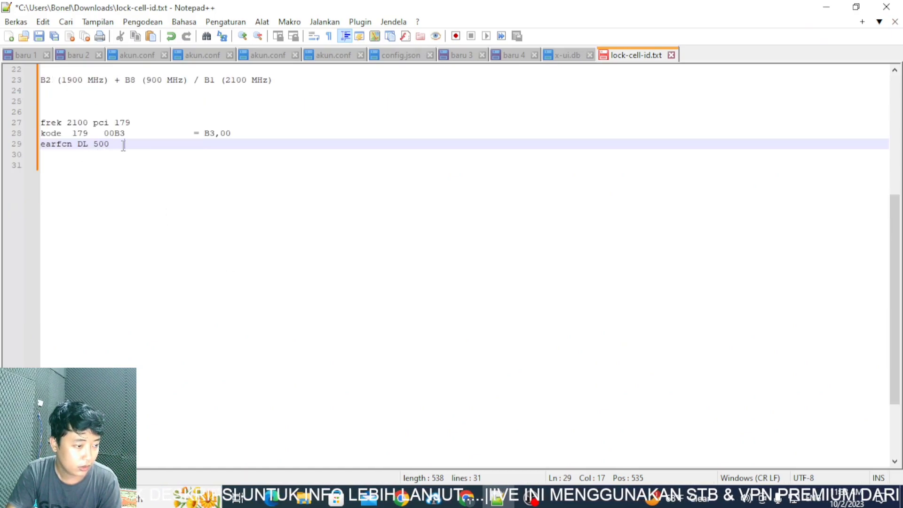
type("01F4  ")
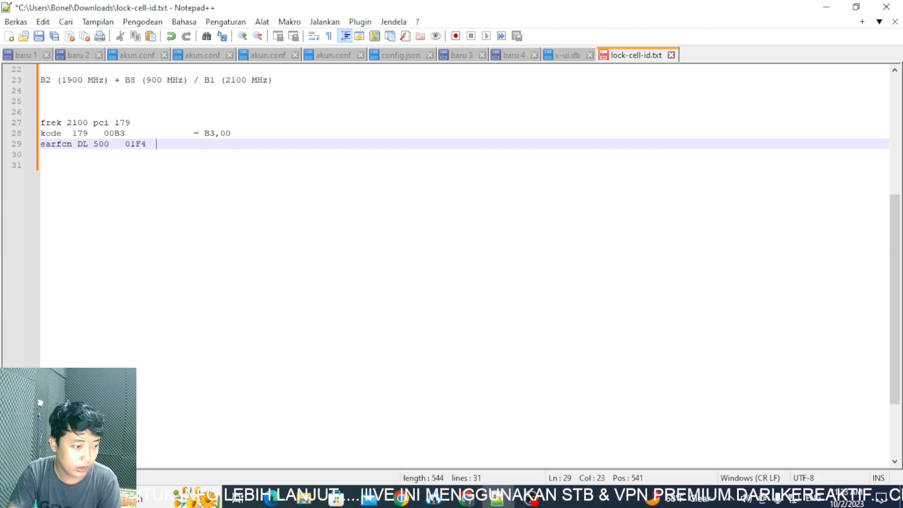
type("       =")
Complete the 2100 earfcn line with the byte-swapped value F4,01 after the equals sign, copying both pairs from 01F4.
left_click_drag(135, 144, 147, 143)
key("ctrl+c")
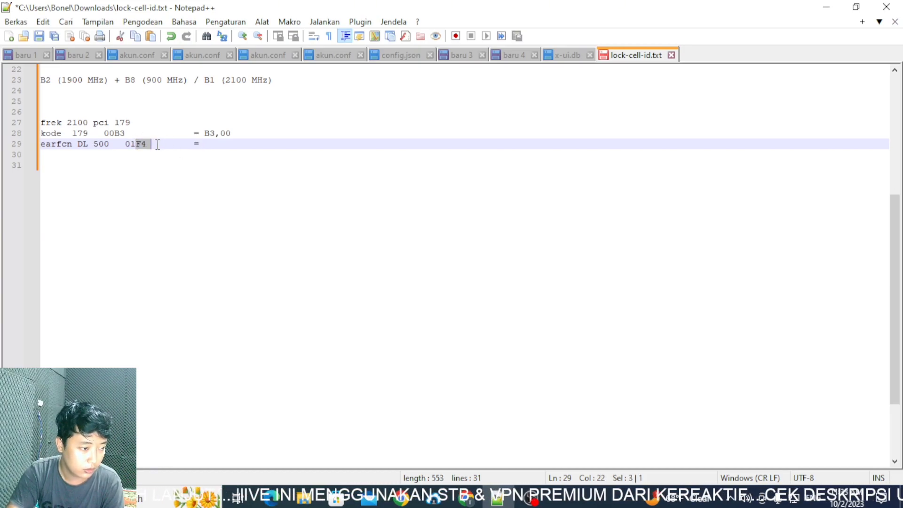
left_click(224, 148)
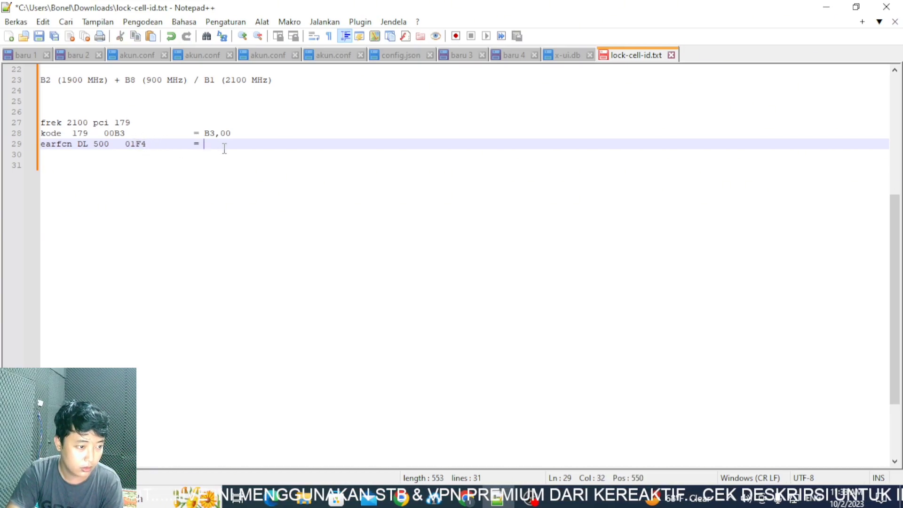
key("ctrl+v")
type(",")
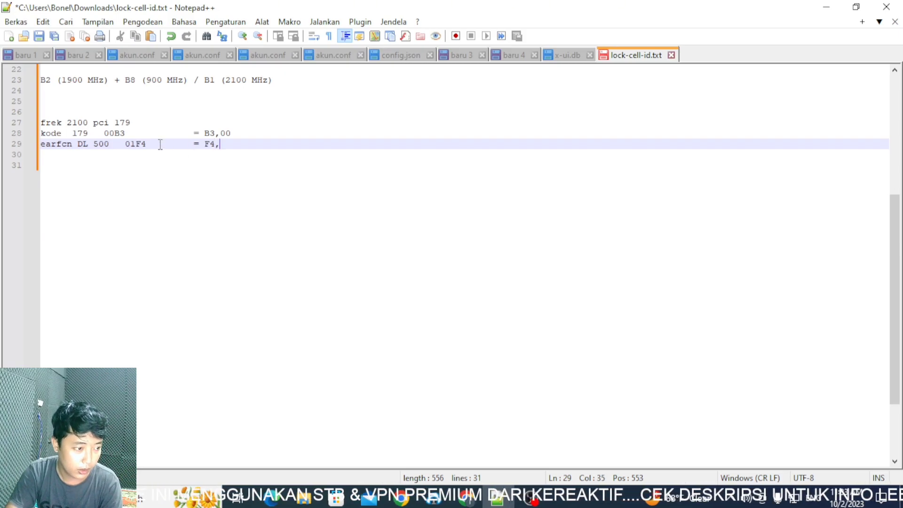
left_click_drag(134, 145, 125, 146)
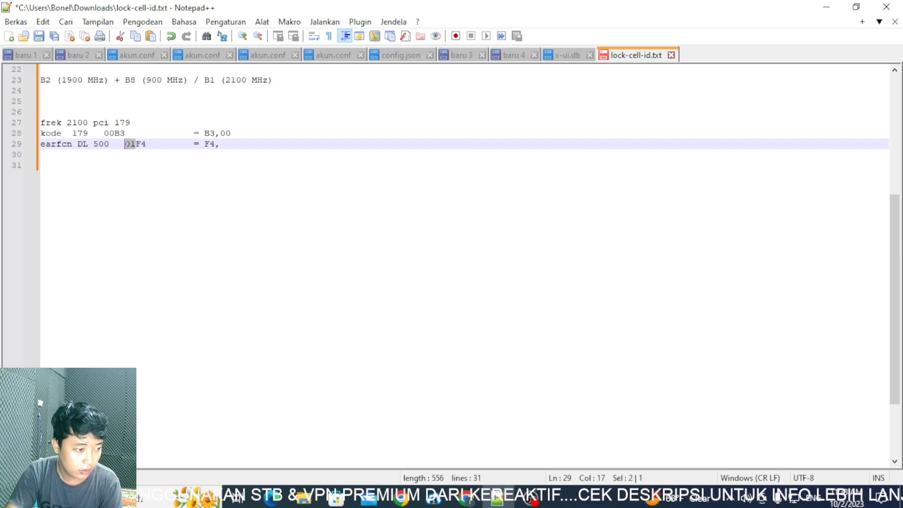
left_click(246, 139)
key("ctrl+v")
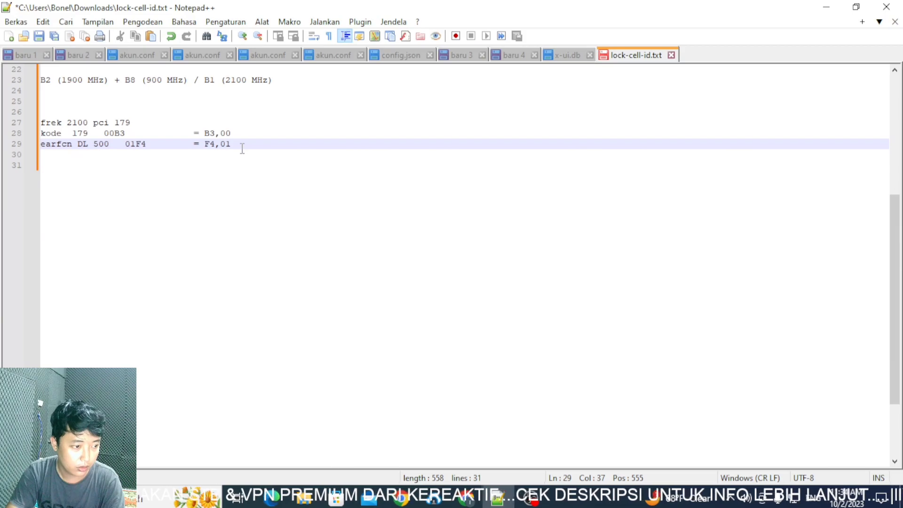
Duplicate the 1800 lock title and AT command below the 2100 earfcn line, and change the copied title's frequency to 2100.
scroll(243, 150, "up", 2)
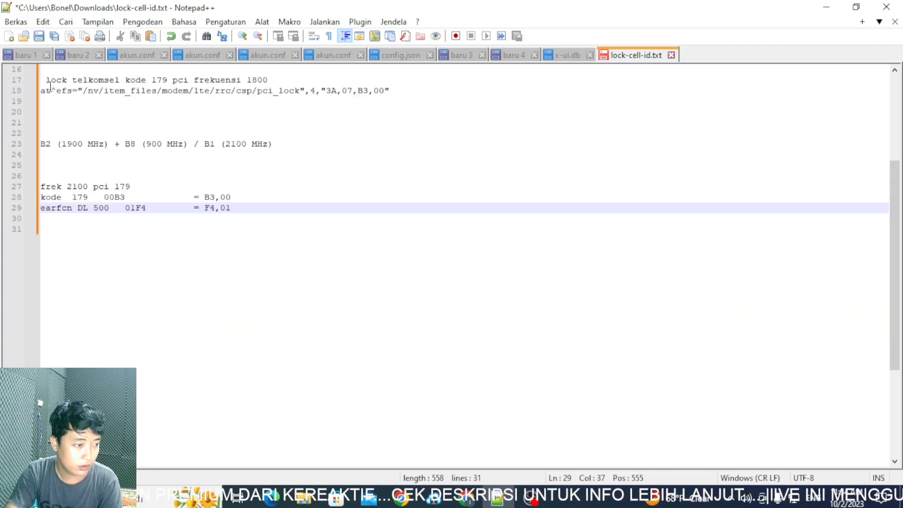
left_click_drag(46, 80, 411, 99)
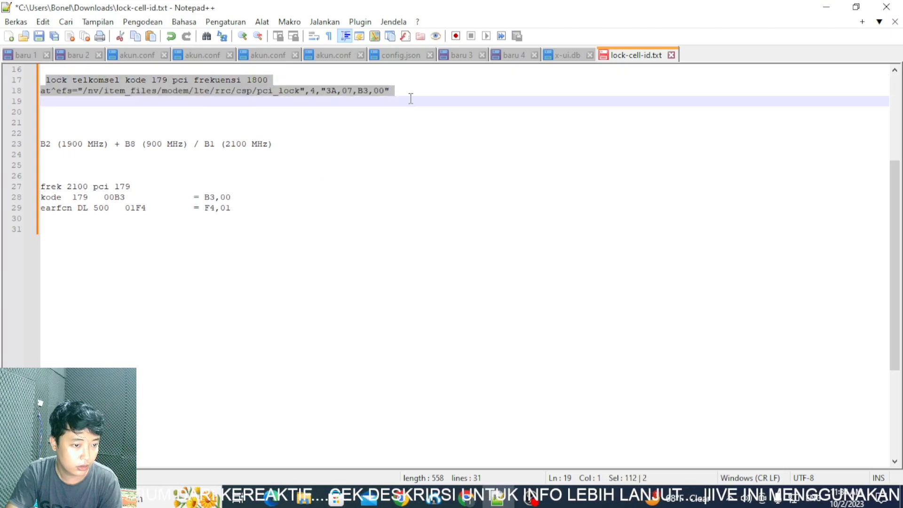
left_click(197, 225)
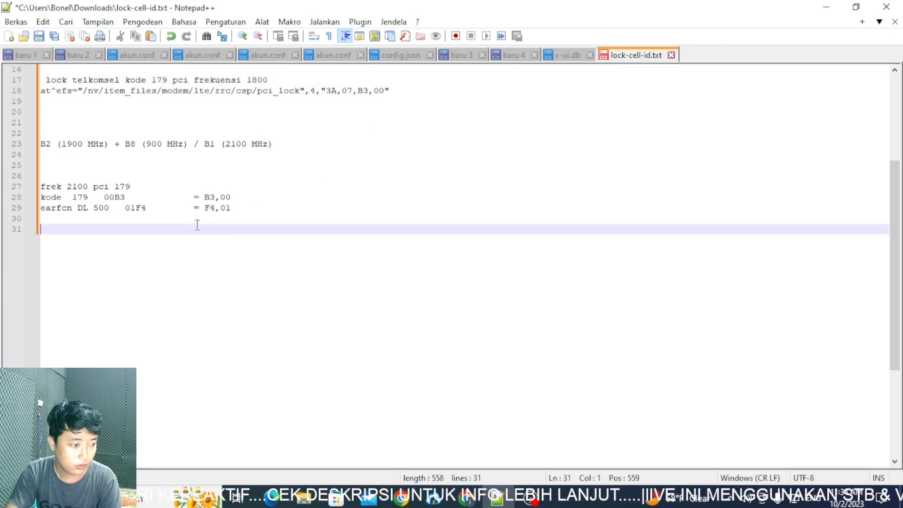
key("ctrl+v")
left_click_drag(263, 229, 254, 226)
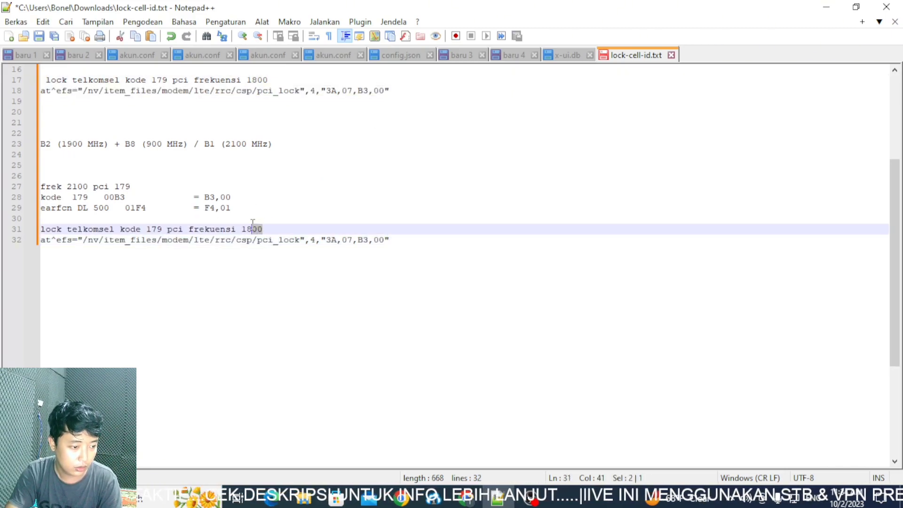
double_click(253, 229)
type("2100")
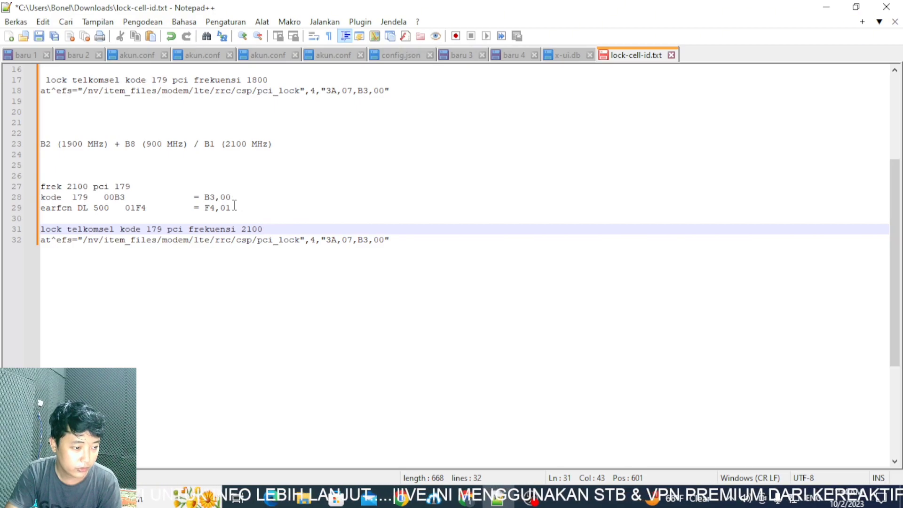
Replace 3A,07 with F4,01 in the 2100 lock command and check its B3,00 part against the code line.
left_click_drag(232, 211, 205, 212)
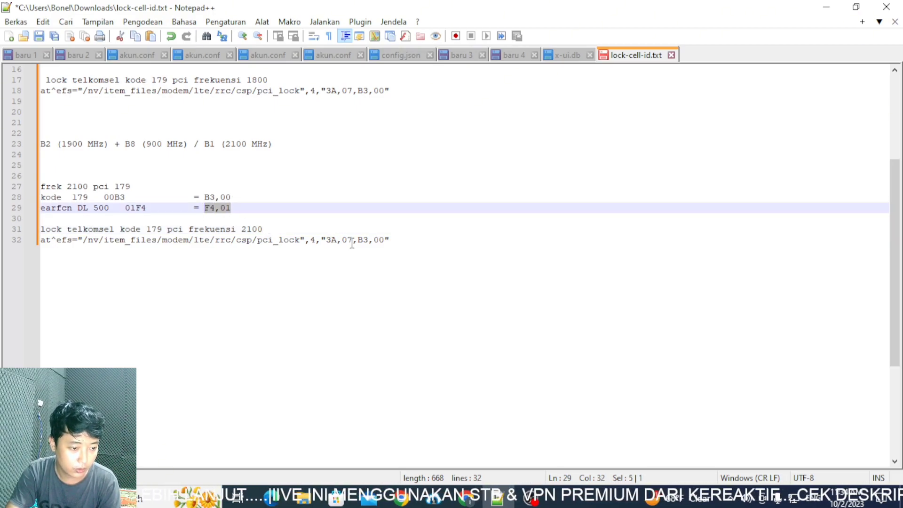
left_click_drag(353, 242, 326, 242)
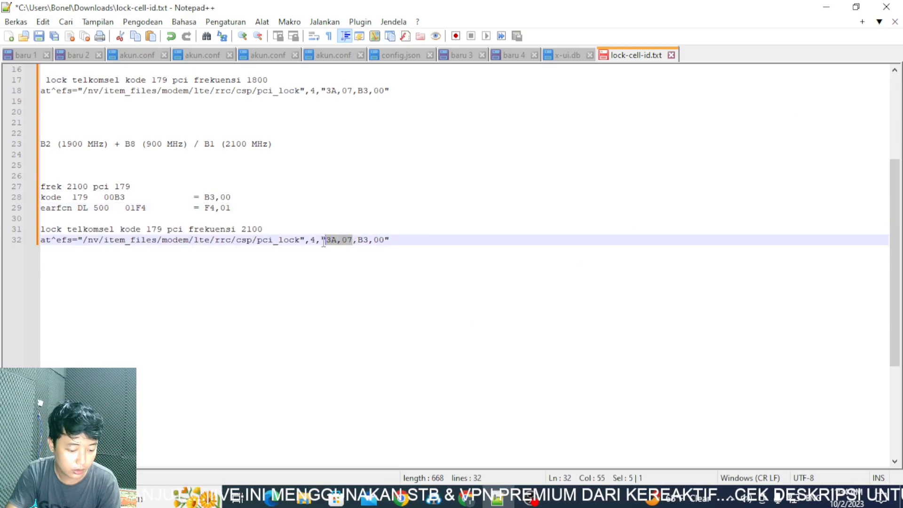
key("ctrl+v")
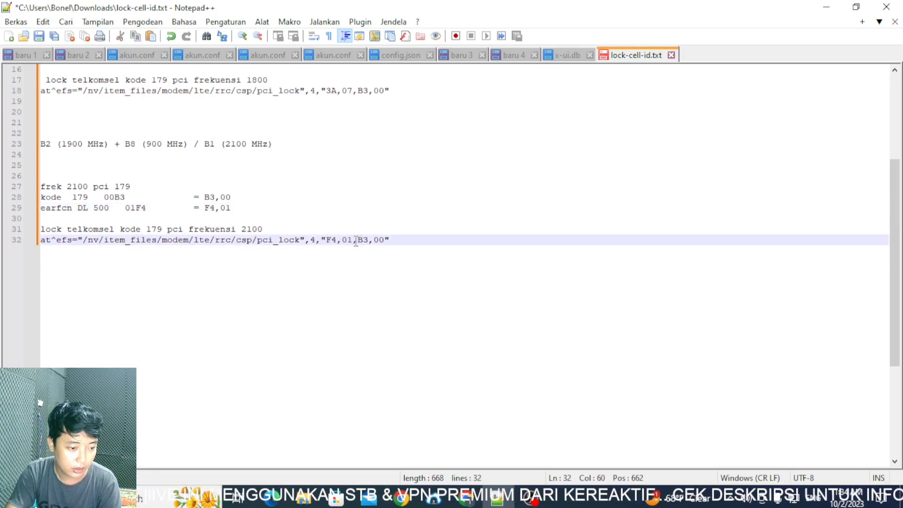
left_click_drag(356, 241, 380, 245)
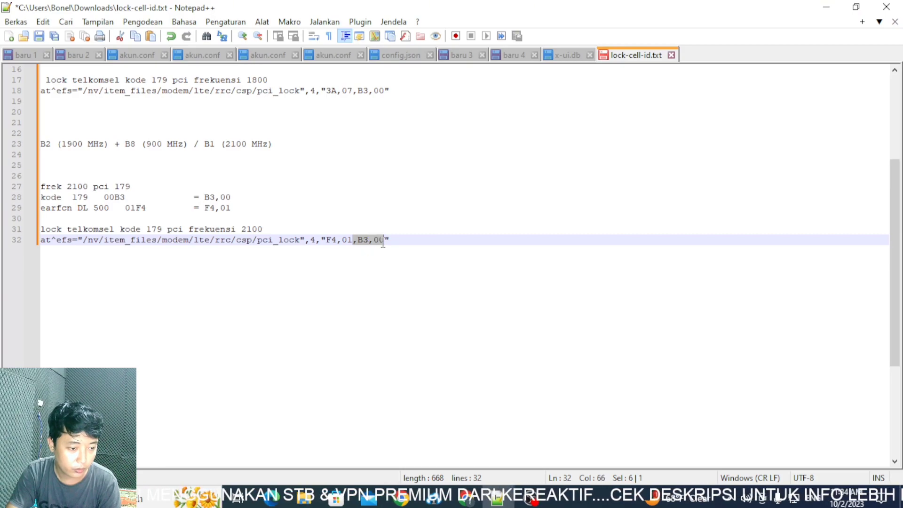
left_click_drag(231, 197, 204, 197)
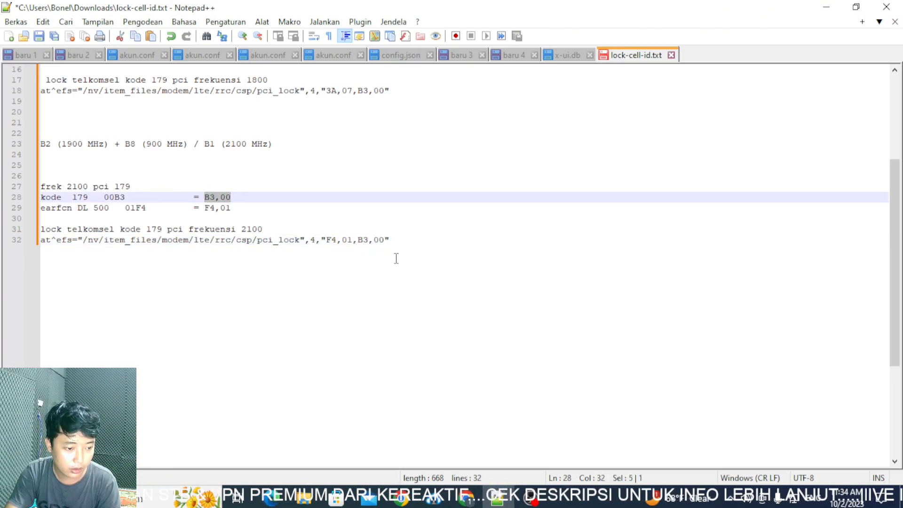
mouse_move(359, 241)
left_mouse_down()
mouse_move(388, 241)
mouse_move(361, 240)
left_mouse_up()
left_click(357, 240)
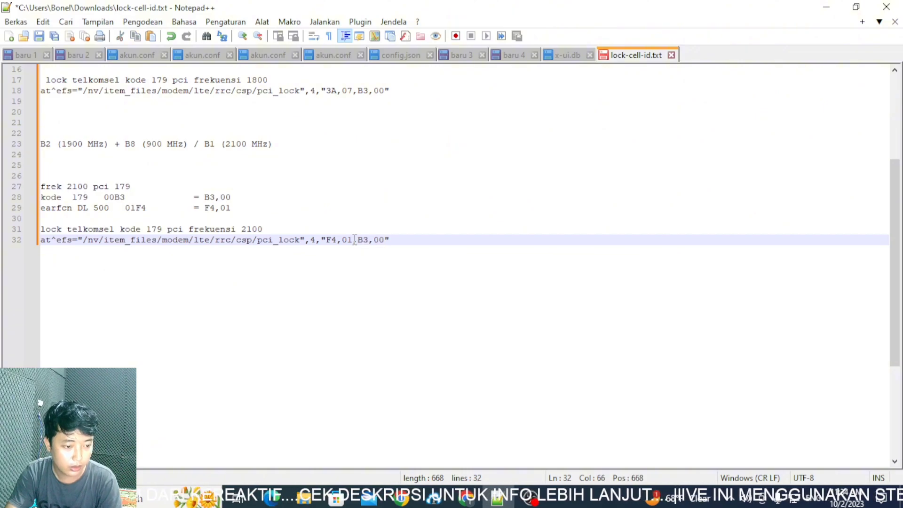
left_click(397, 245)
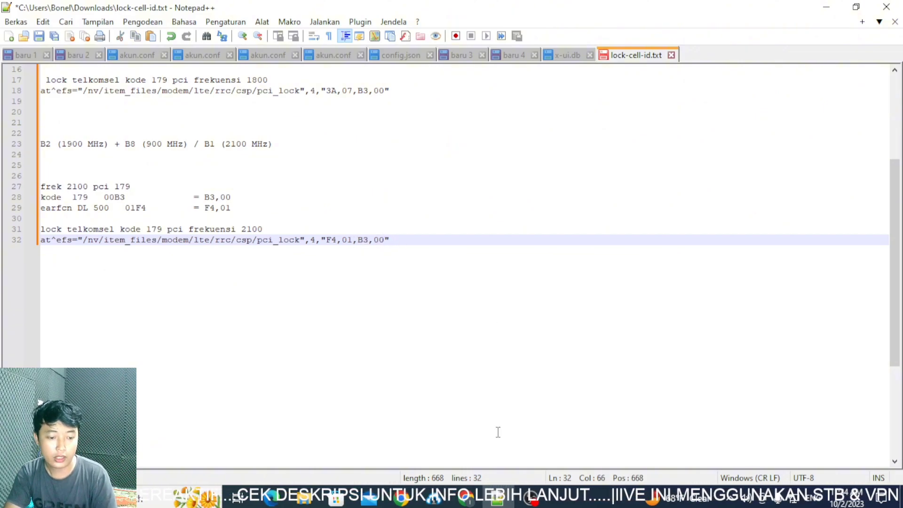
Switch to the router's LuCI page in the browser, reload the 4G connection details, and check the bands listed for Technology.
key("alt+Tab")
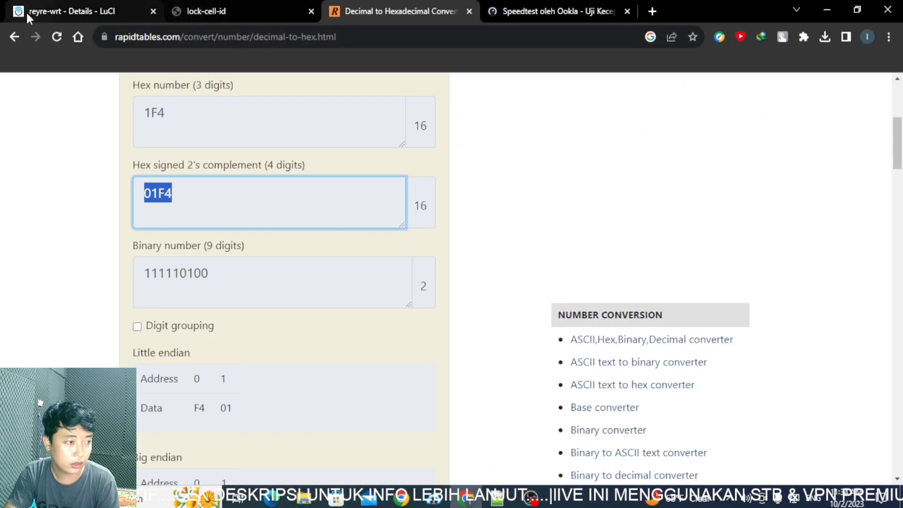
left_click(24, 12)
left_click(57, 37)
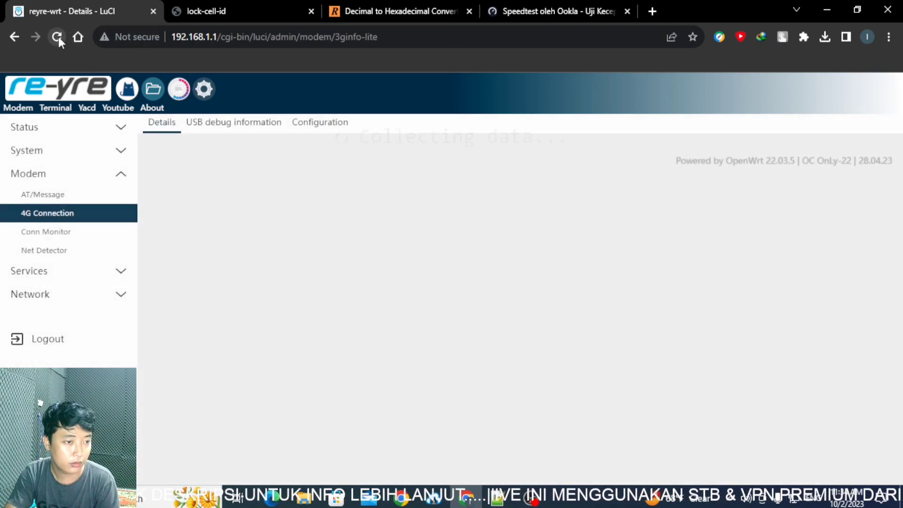
left_click(62, 196)
left_click(29, 212)
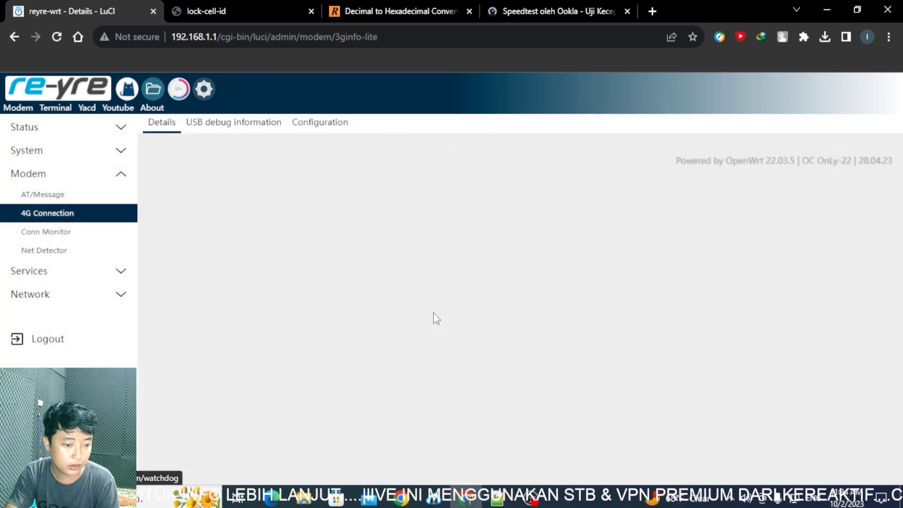
scroll(450, 321, "down", 2)
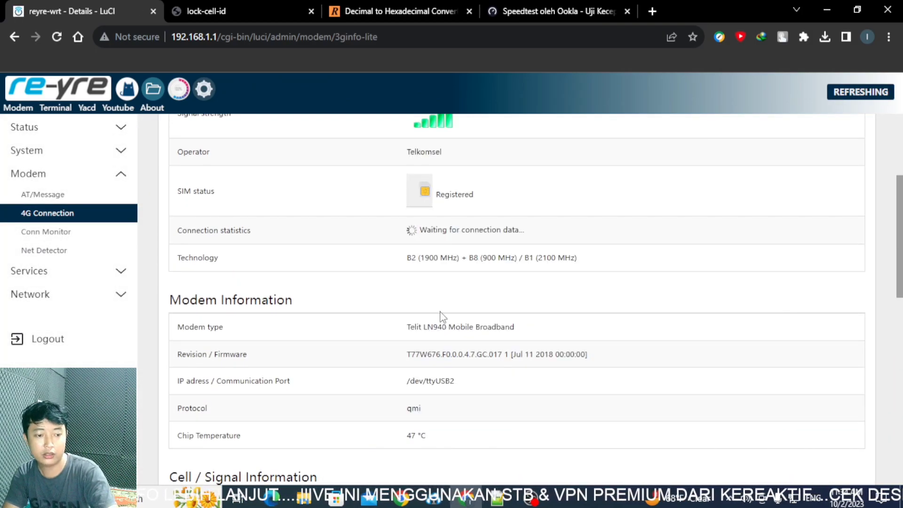
left_click_drag(406, 258, 454, 256)
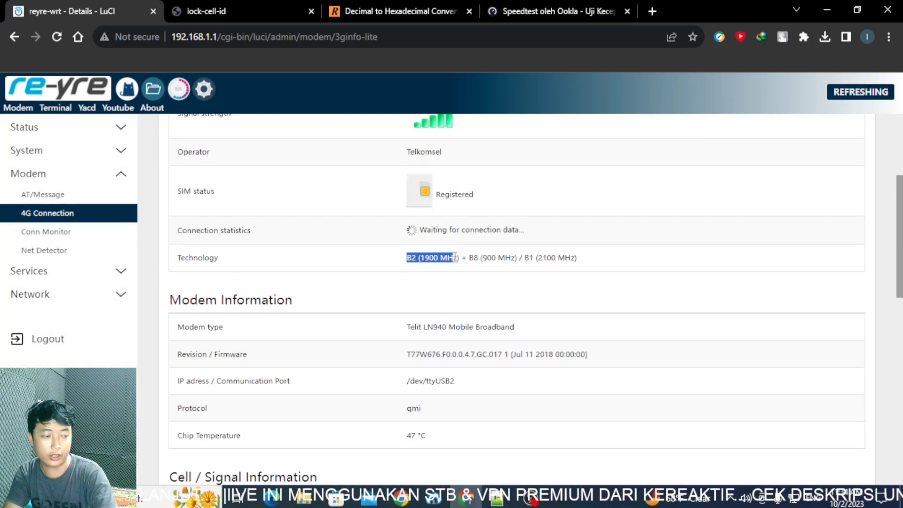
Open LuCI's page for sending AT commands to the modem, then copy the 2100 lock command from the notes in Notepad++.
left_click(65, 196)
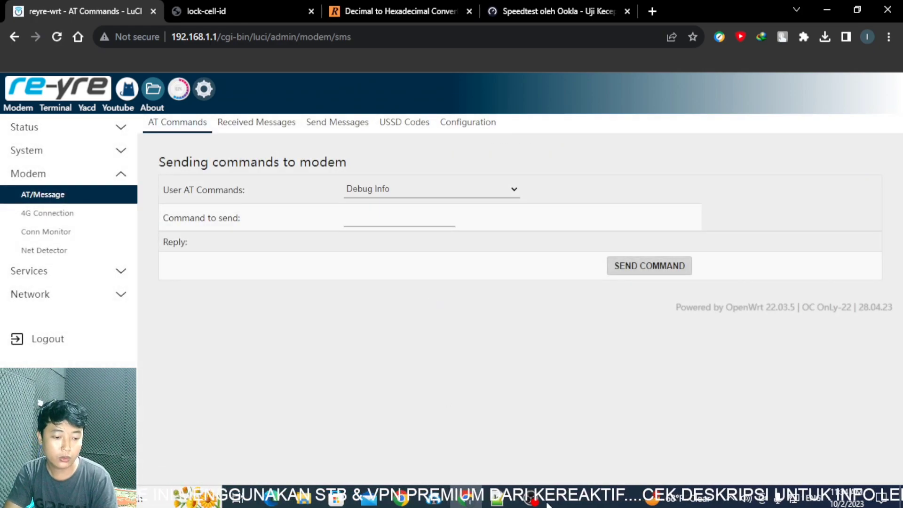
left_click(498, 503)
scroll(303, 301, "up", 2)
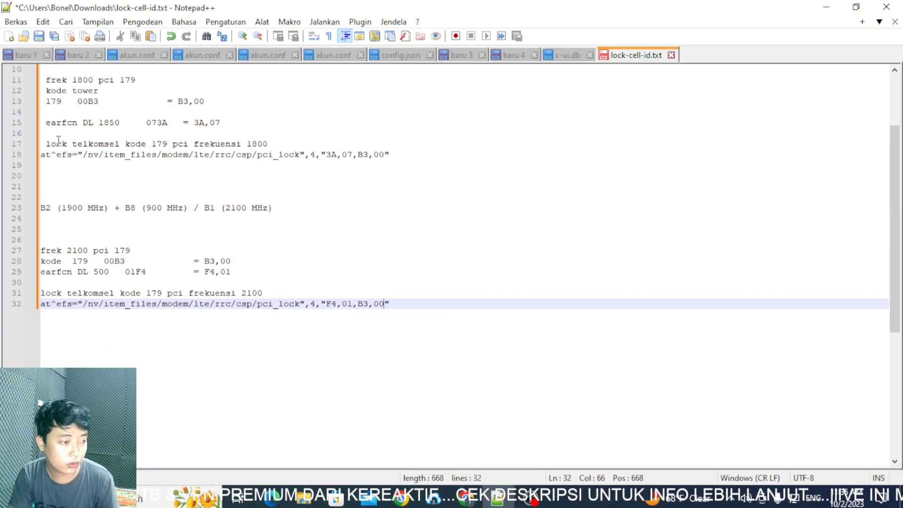
scroll(63, 197, "up", 1)
scroll(64, 196, "up", 1)
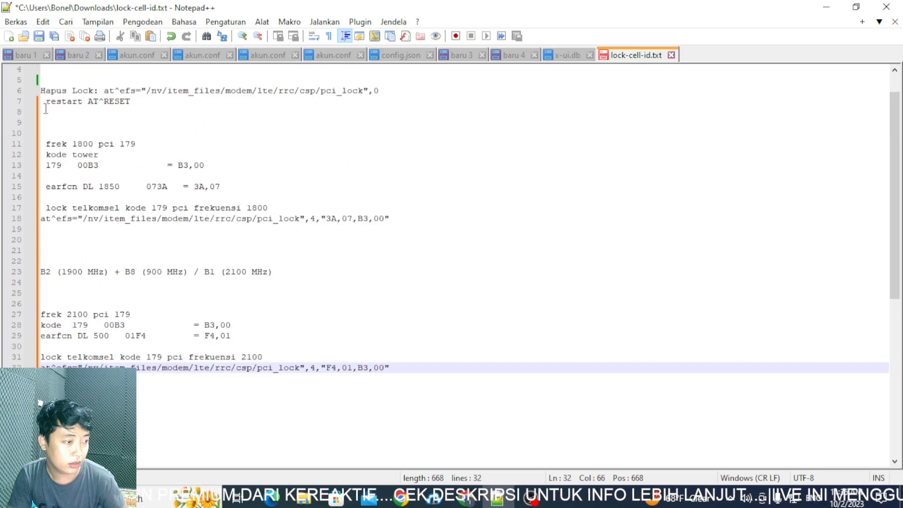
left_click_drag(41, 91, 300, 100)
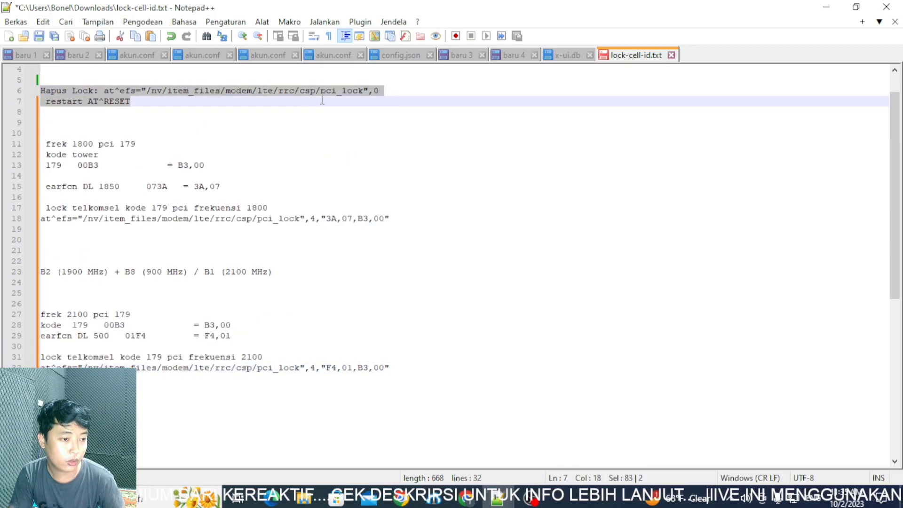
left_click_drag(393, 371, 119, 360)
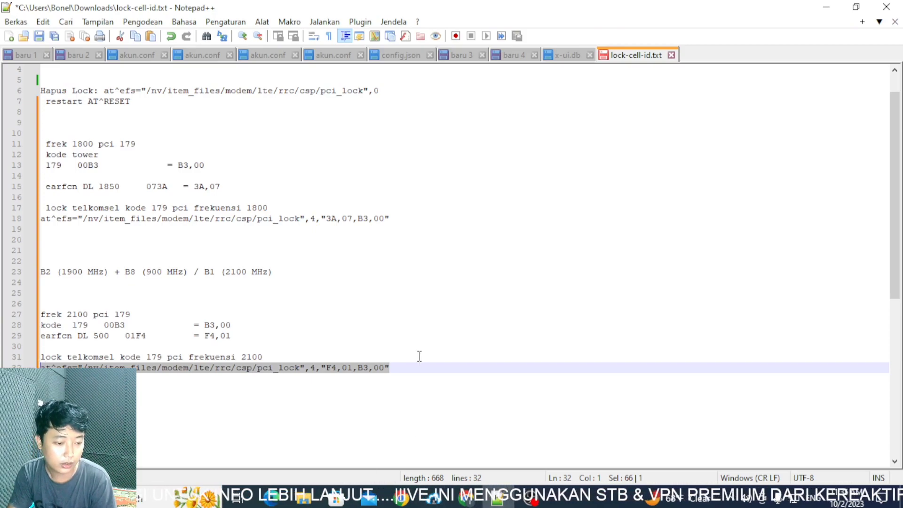
Return to LuCI, send at^efs="/nv/item_files/modem/lte/rrc/csp/pci_lock",4,"F4,01,B3,00" to the modem, and check the reply.
key("alt+Tab")
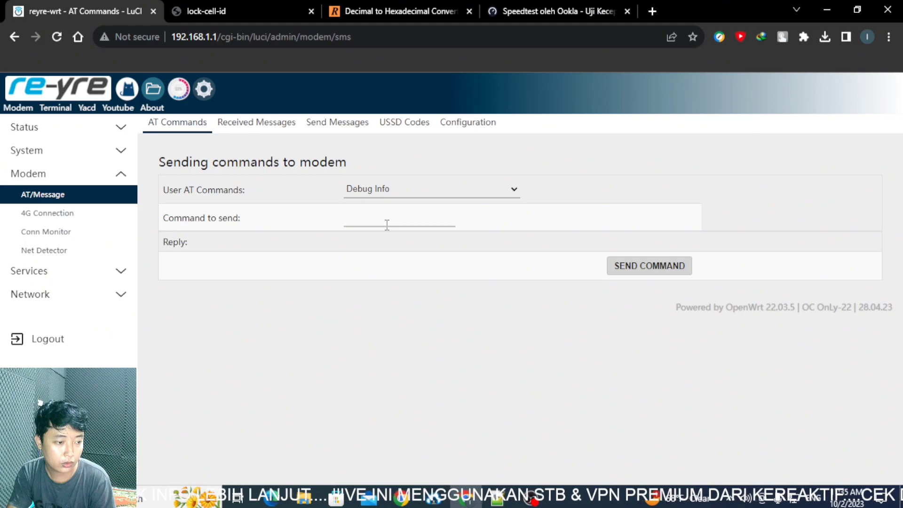
left_click(387, 223)
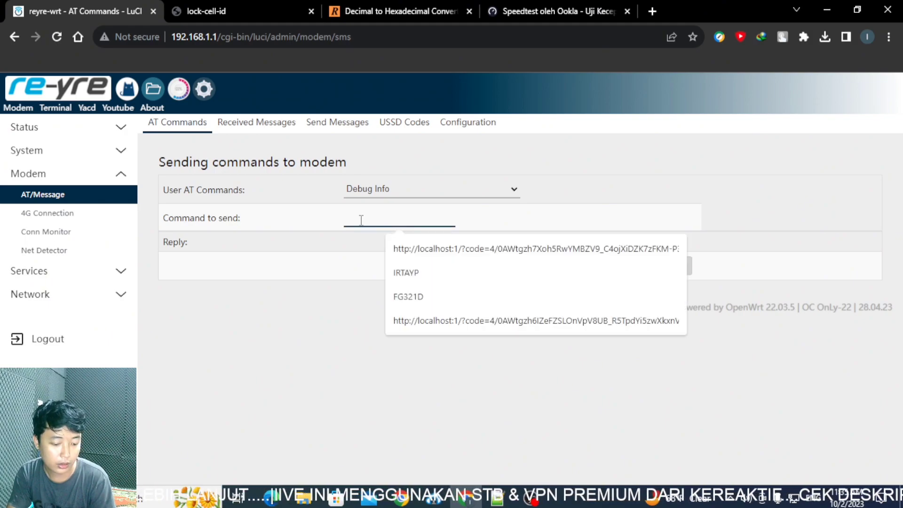
key("ctrl+v")
left_click(645, 273)
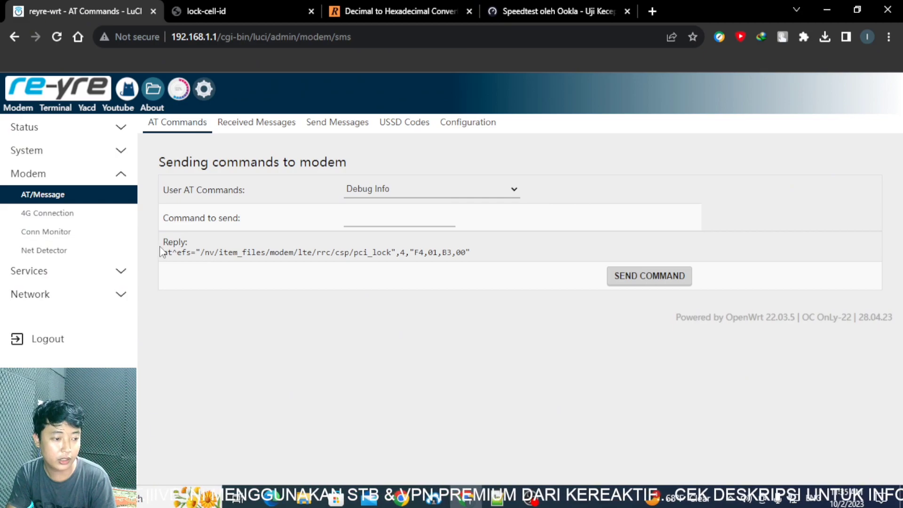
left_click_drag(161, 253, 510, 260)
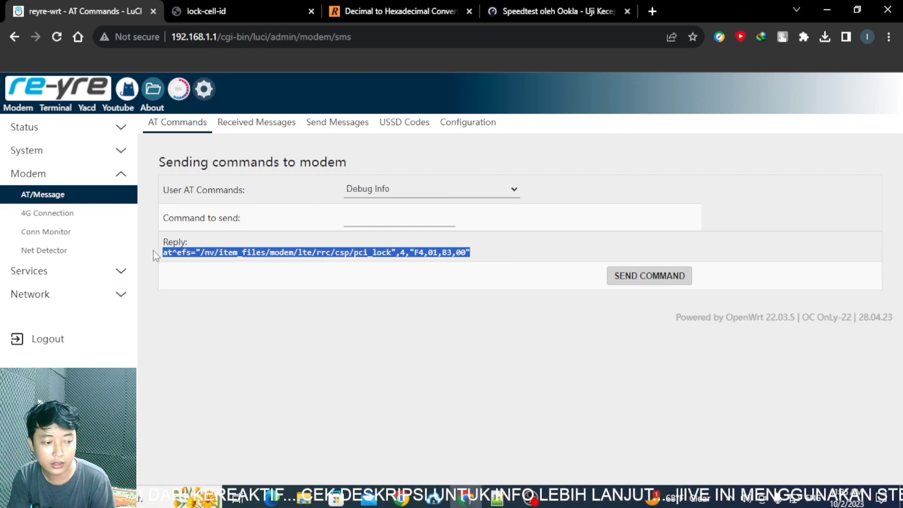
left_click(491, 257)
Restart the modem by sending the predefined Restart Modem command, AT^RESET.
left_click(467, 190)
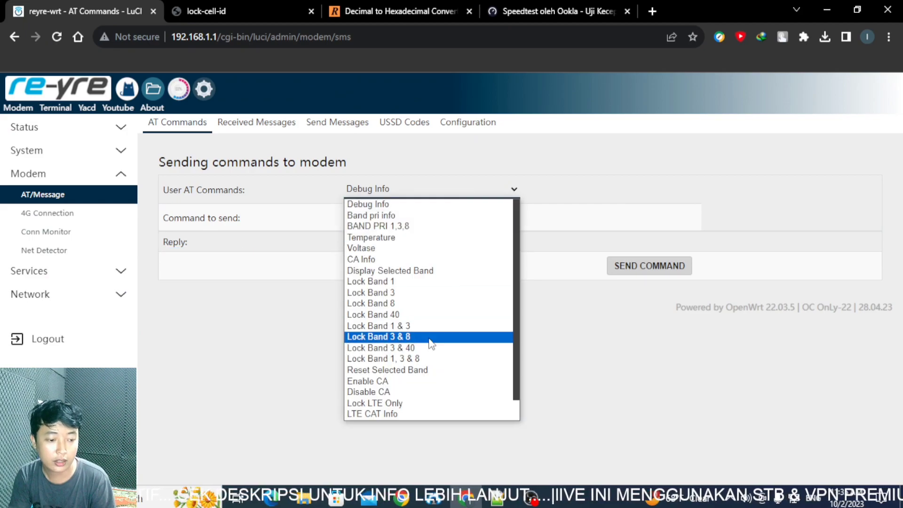
scroll(430, 339, "down", 2)
left_click(399, 405)
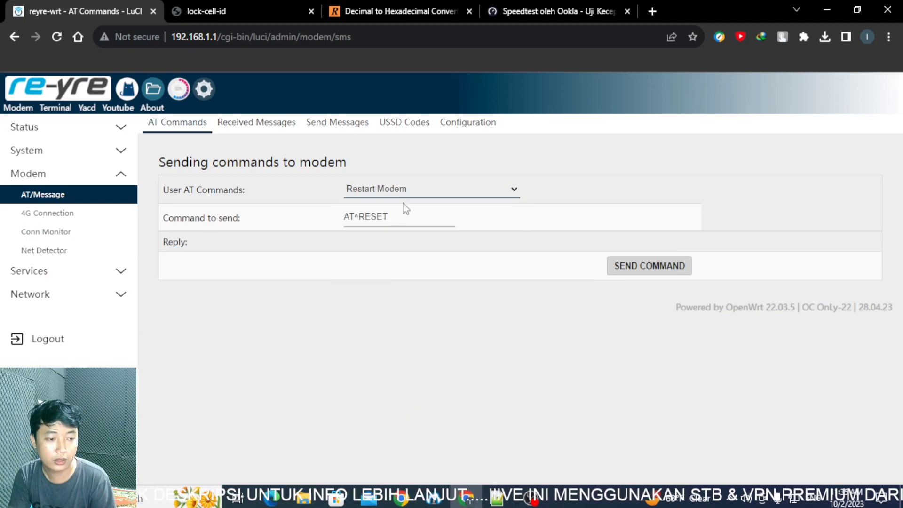
left_click(666, 269)
left_click_drag(206, 258, 179, 240)
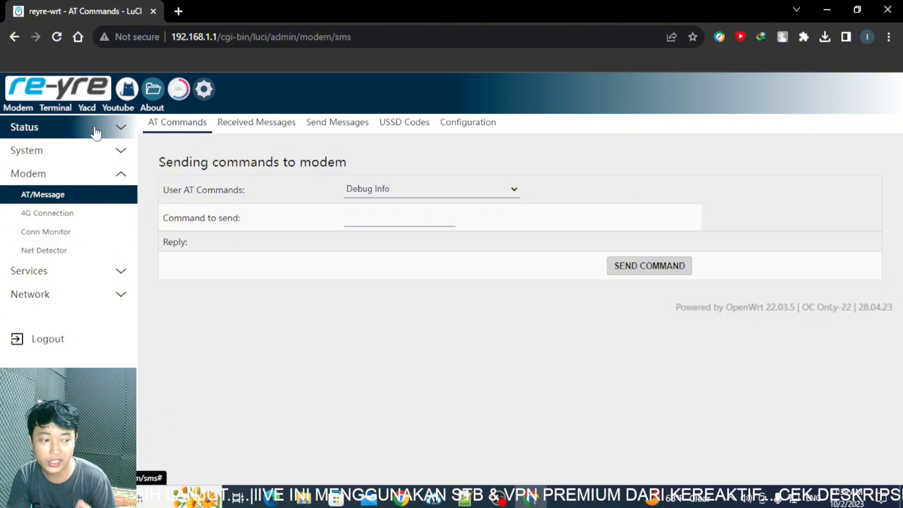
Open the 4G connection details and examine the Technology bands, the signal levels, and the primary band's PCI and EARFCN.
left_click(46, 216)
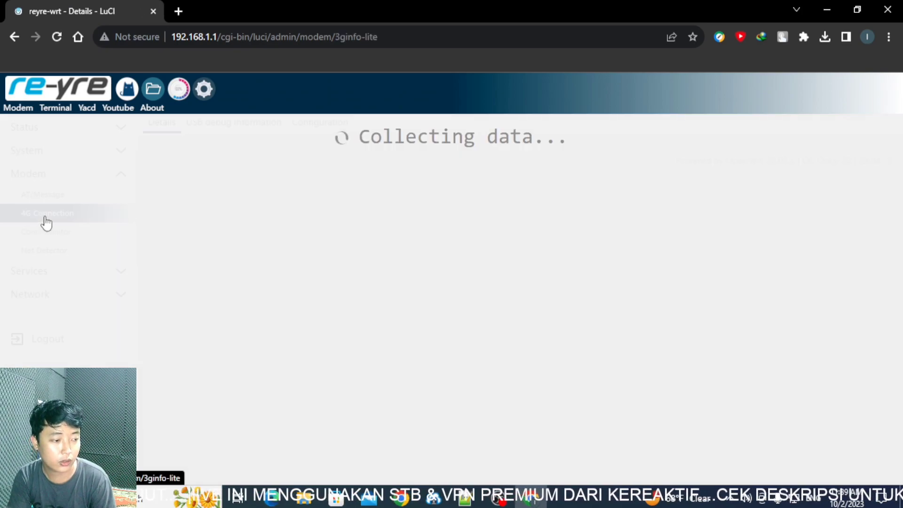
scroll(359, 256, "down", 4)
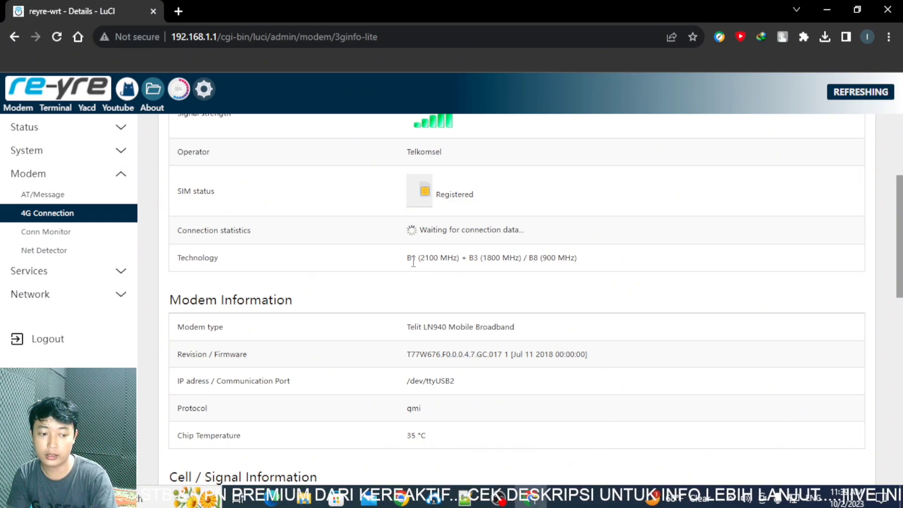
left_click_drag(407, 257, 503, 259)
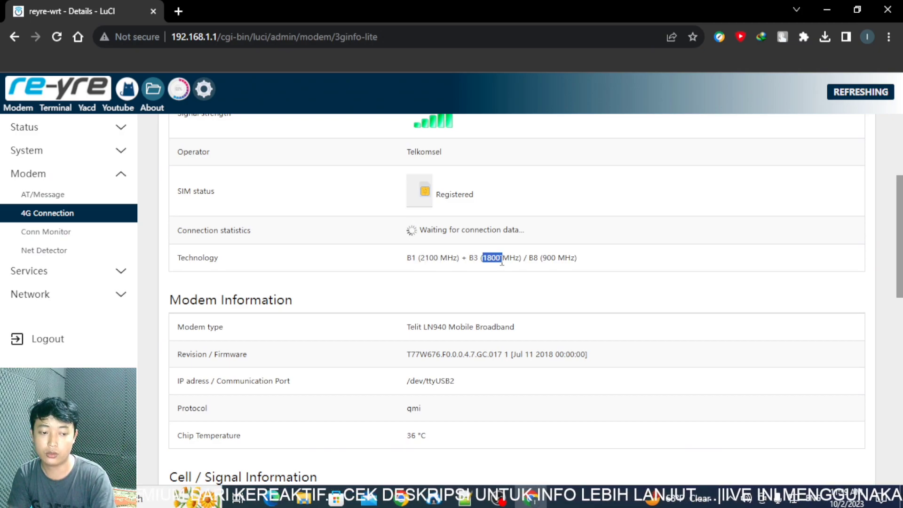
scroll(433, 272, "down", 10)
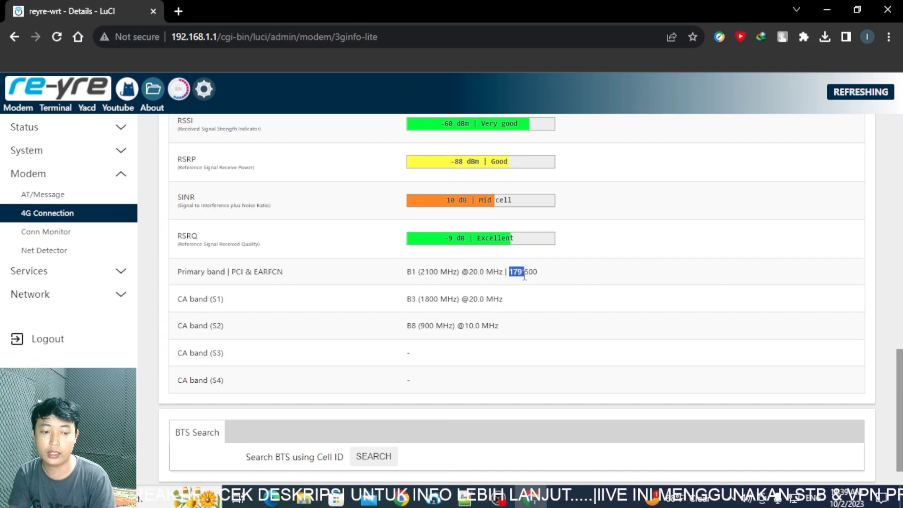
scroll(520, 275, "up", 7)
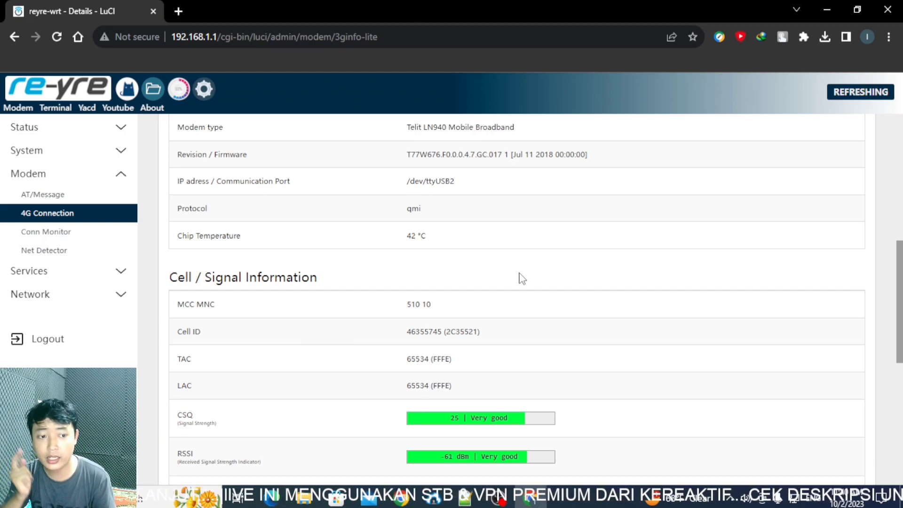
scroll(521, 278, "up", 4)
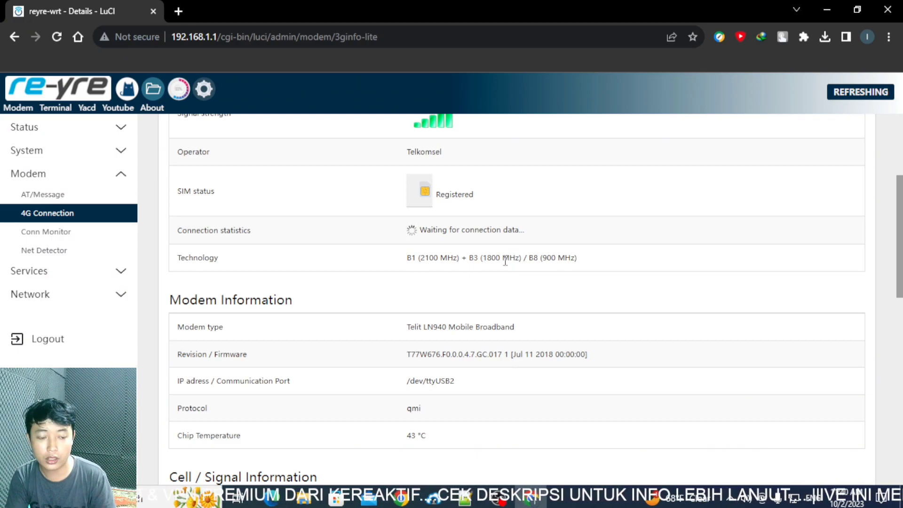
scroll(504, 265, "down", 13)
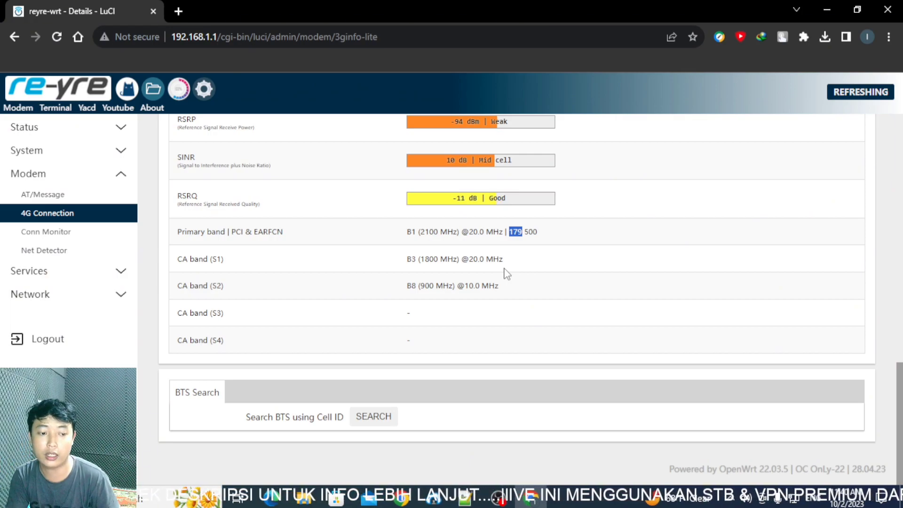
scroll(548, 232, "up", 3)
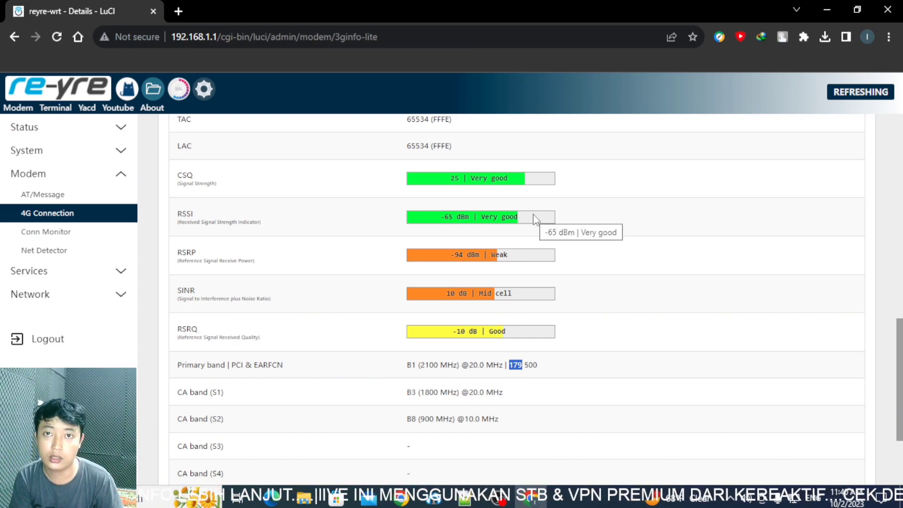
scroll(531, 458, "up", 3)
Switch to the notes in Notepad++ and highlight the at^efs command for removing the lock.
left_click(463, 501)
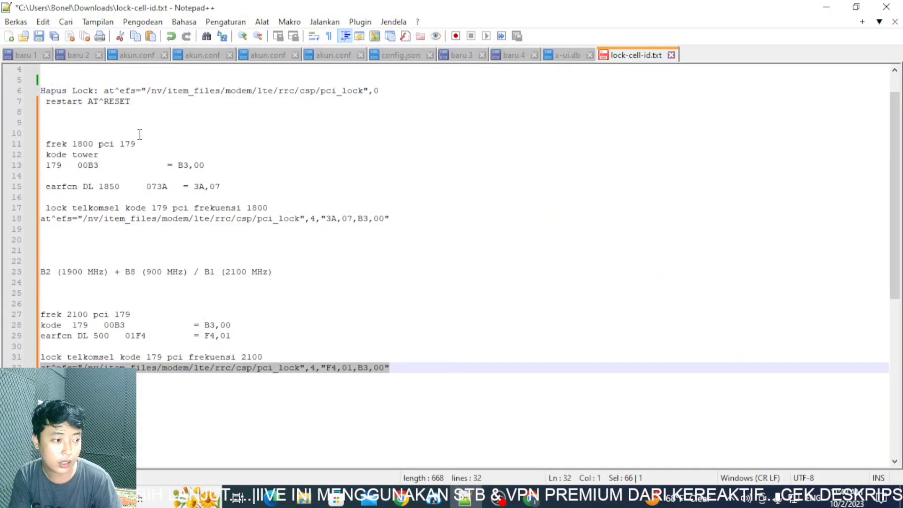
left_click_drag(106, 91, 381, 86)
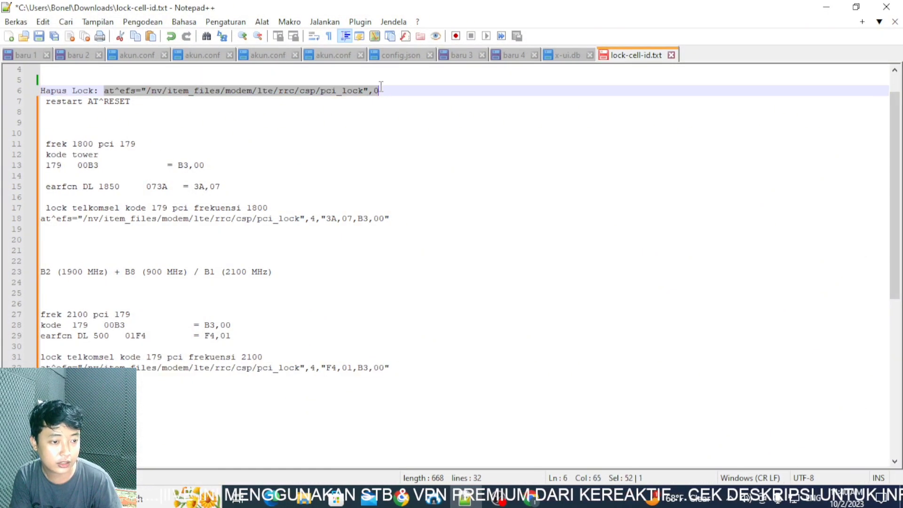
Copy the Technology value B1 (2100 MHz) + B3 (1800 MHz) / B8 (900 MHz) from LuCI into the notes, below the B2 (1900 MHz) line.
left_click(531, 498)
scroll(450, 351, "up", 5)
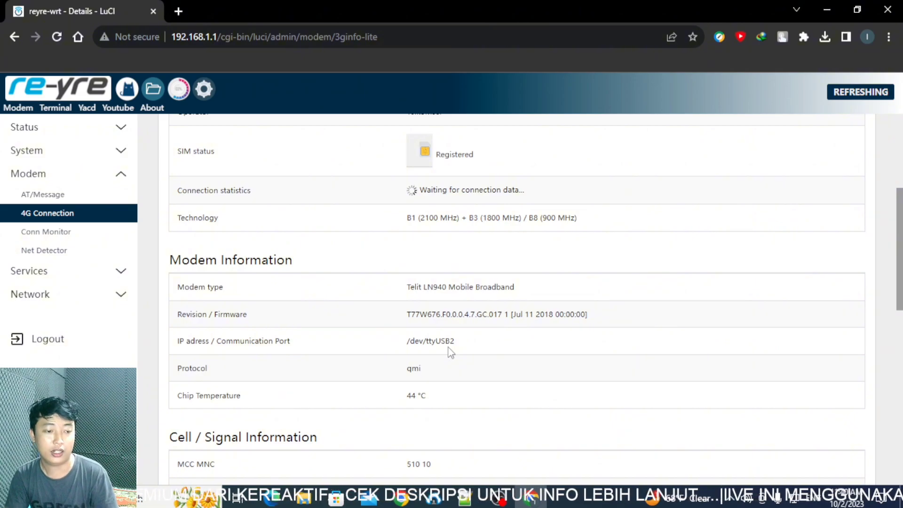
left_click_drag(577, 218, 403, 234)
key("ctrl+c")
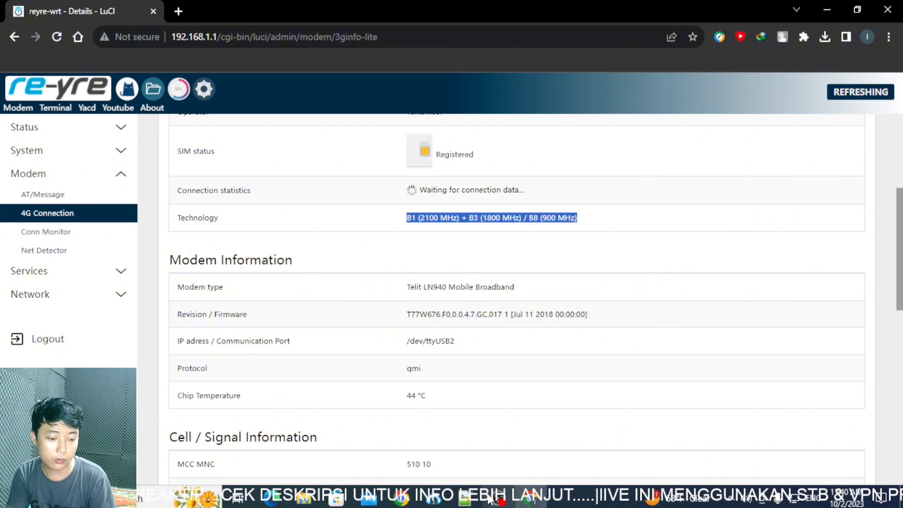
left_click(490, 499)
scroll(403, 347, "down", 5)
left_click(409, 237)
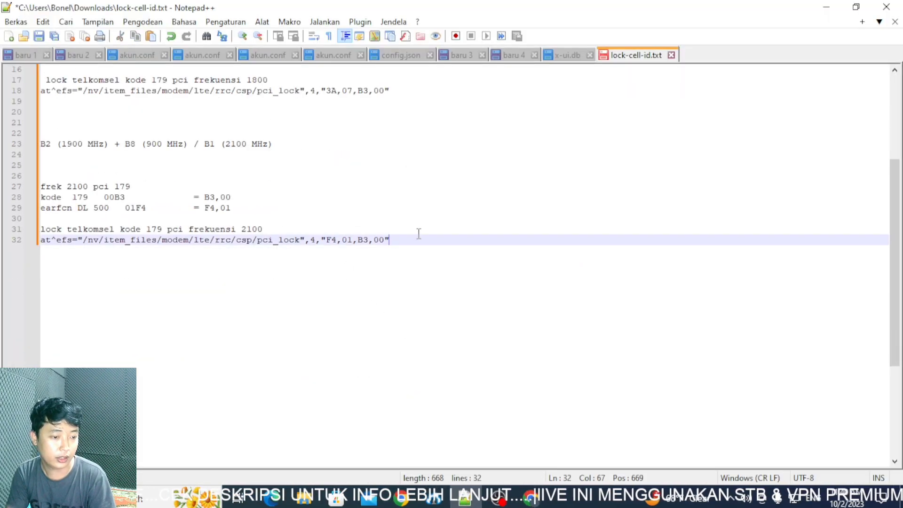
scroll(402, 217, "up", 2)
left_click(332, 217)
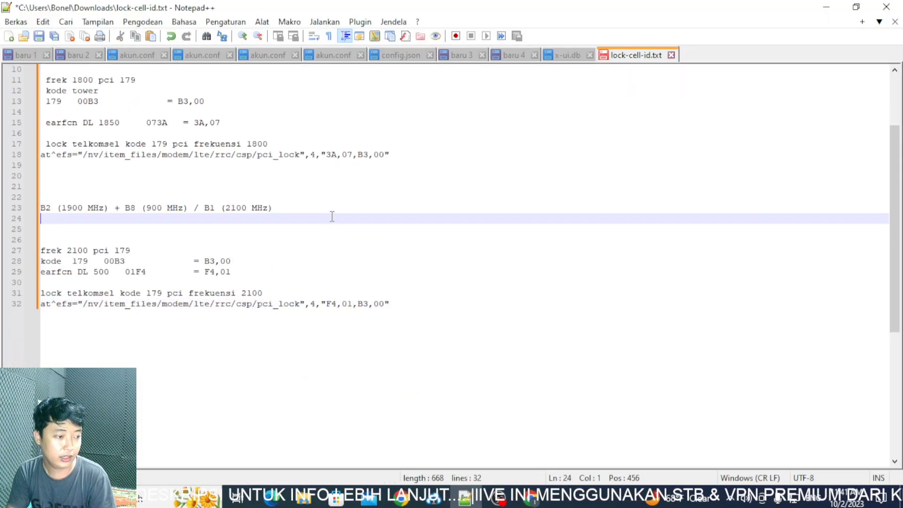
key("ctrl+v")
Compare the two band combination lines in the notes with the frequencies and PCI of the 1800 and 2100 lock sections.
left_click_drag(273, 207, 30, 208)
scroll(59, 212, "down", 1)
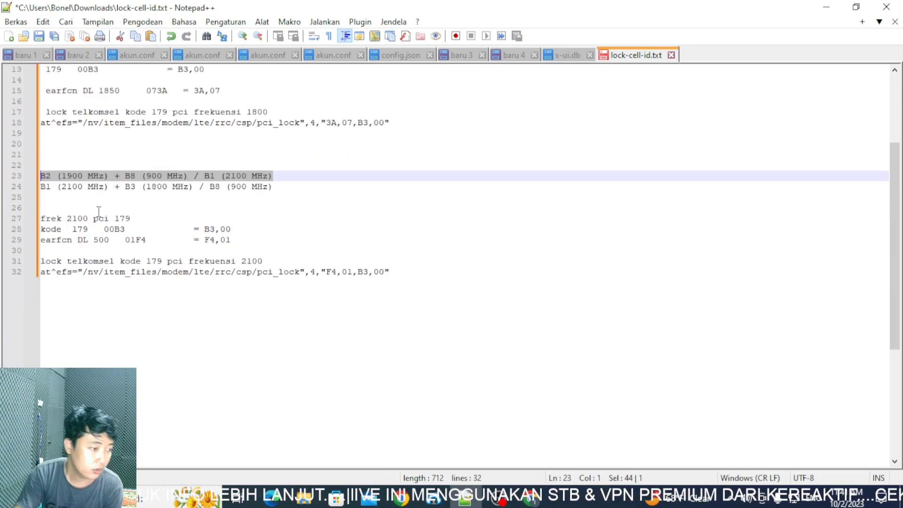
left_click(83, 177)
left_click_drag(82, 187, 57, 187)
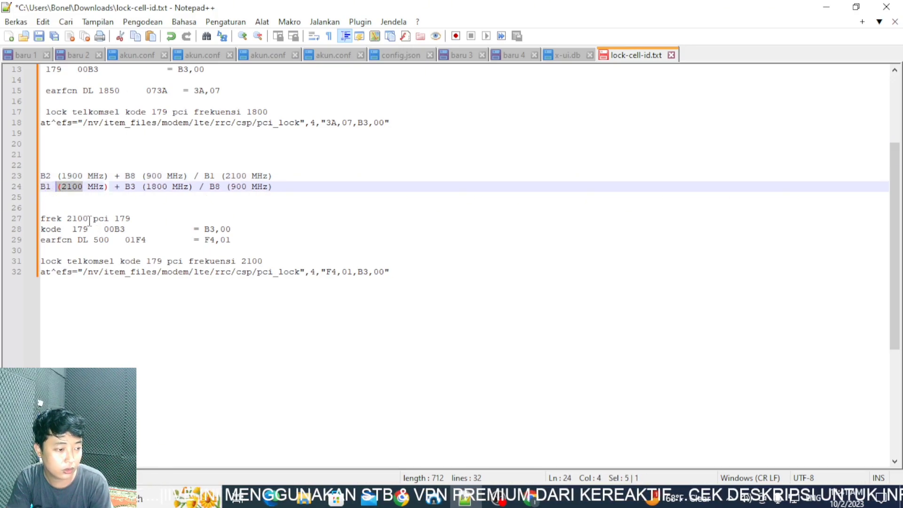
double_click(87, 219)
left_click_drag(132, 219, 109, 219)
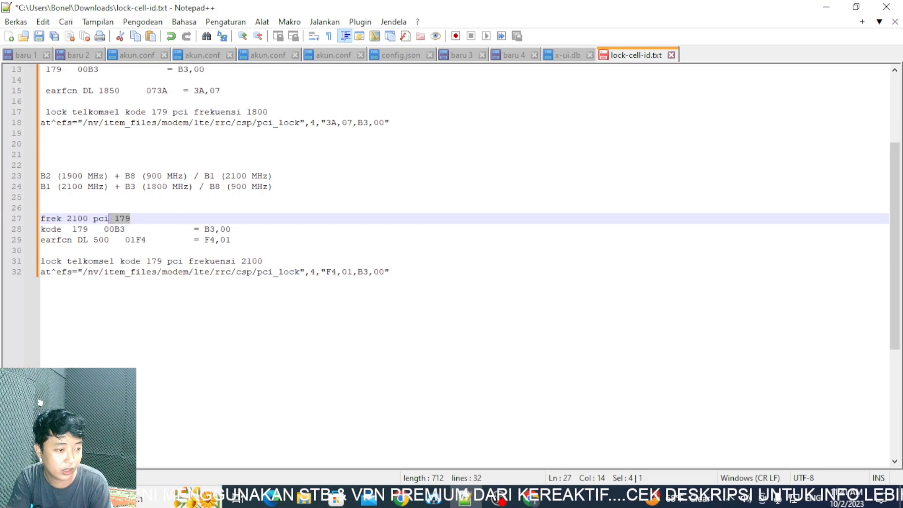
scroll(110, 221, "up", 2)
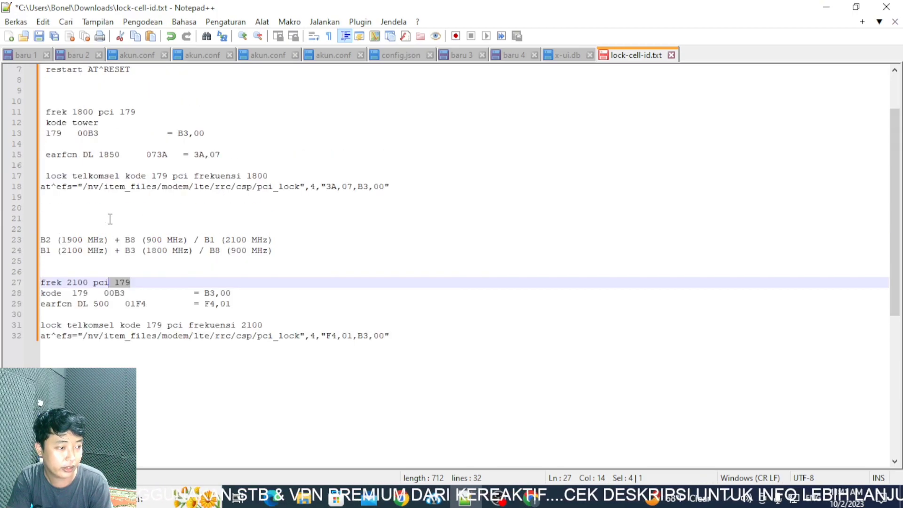
left_click_drag(88, 113, 85, 113)
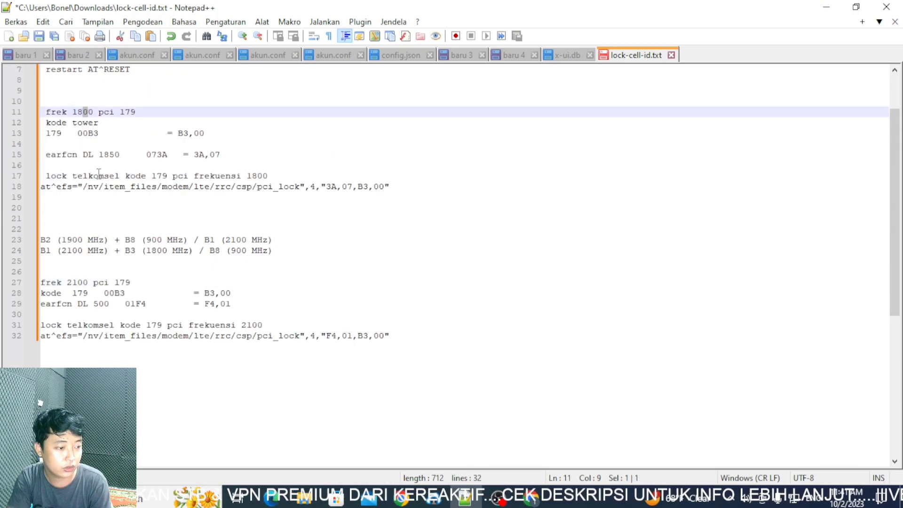
scroll(98, 172, "down", 2)
left_click_drag(83, 175, 67, 175)
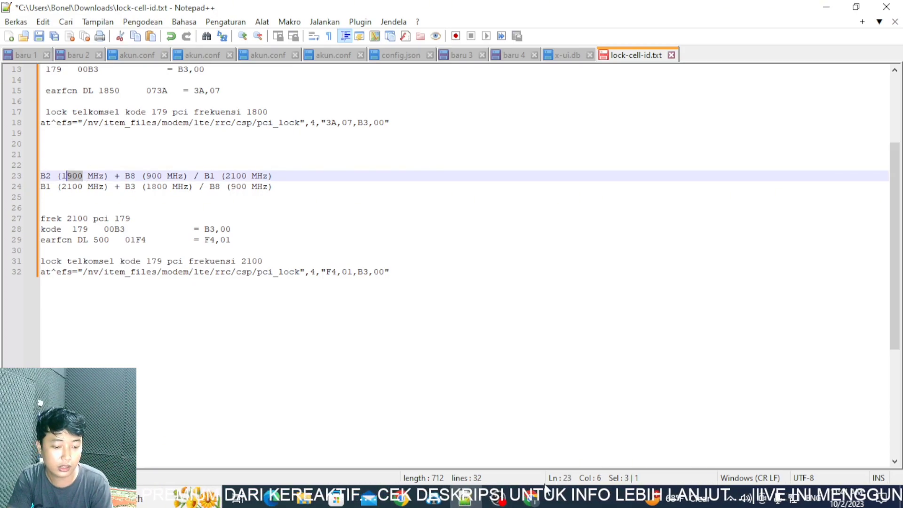
Switch to the browser, open Speedtest by Ookla in a new tab, and start a speed test.
key("alt+Tab")
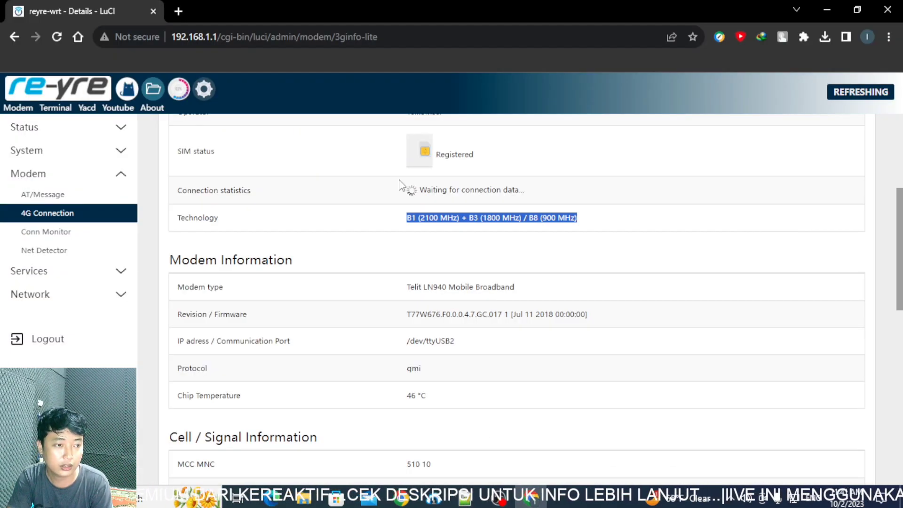
left_click(180, 13)
left_click(524, 336)
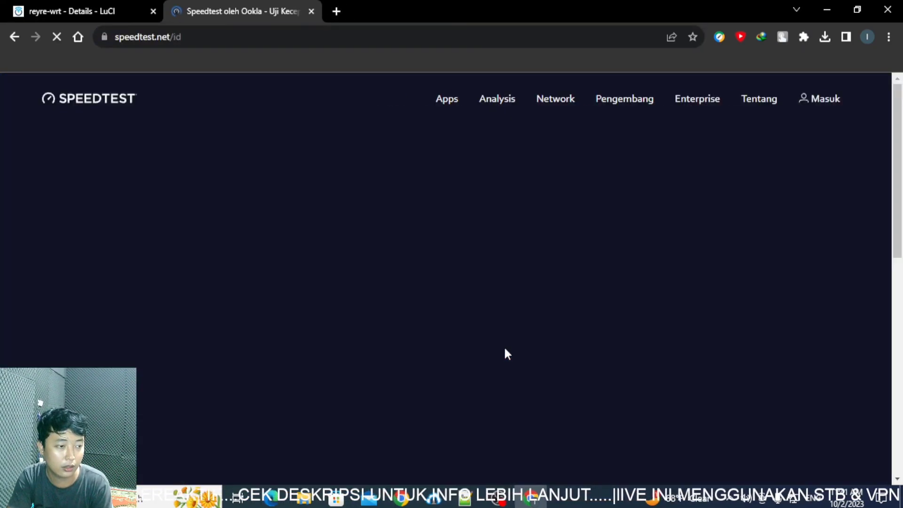
left_click(412, 319)
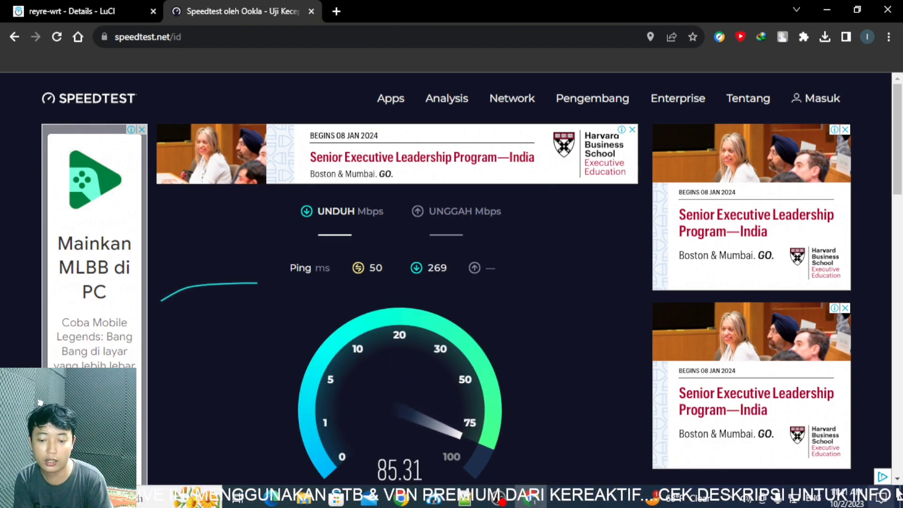
Examine the download and upload readings of the running speed test, glancing briefly at the band notes in Notepad++.
left_click(897, 478)
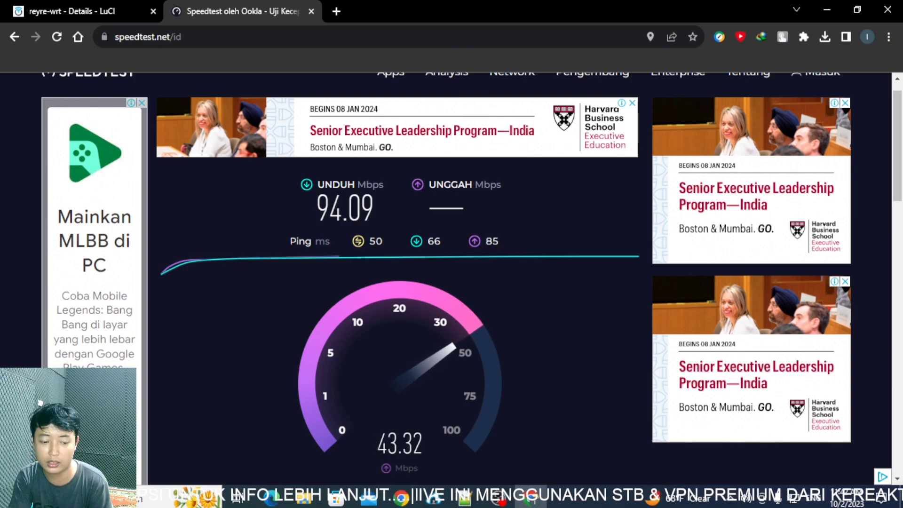
left_click(464, 498)
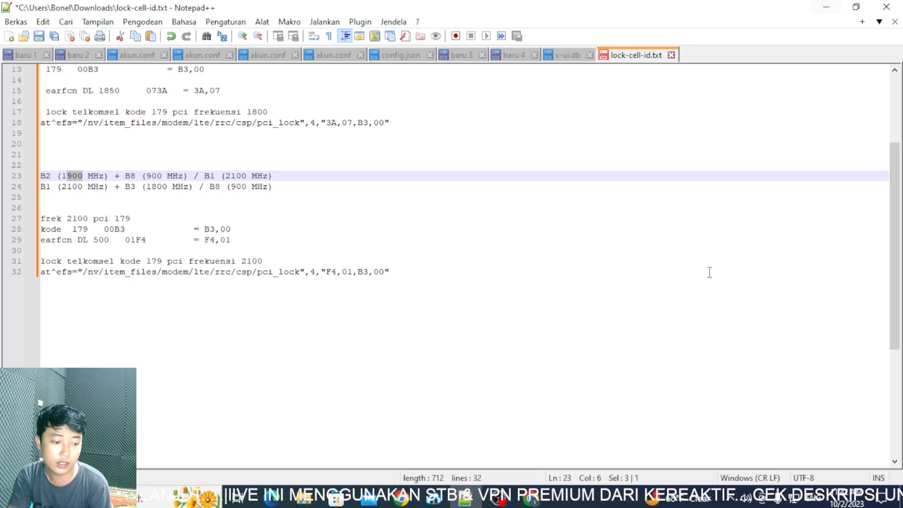
left_click(465, 498)
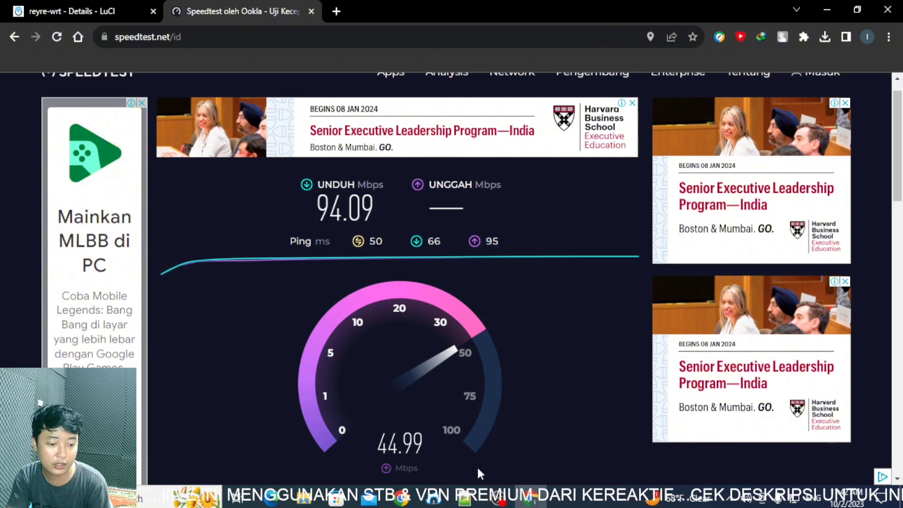
Switch to the notes in Notepad++ and compare the B2 (1900 MHz) combination line with the B1 (2100 MHz) line.
left_click(475, 497)
left_click_drag(114, 176, 168, 176)
double_click(89, 189)
left_click(142, 189)
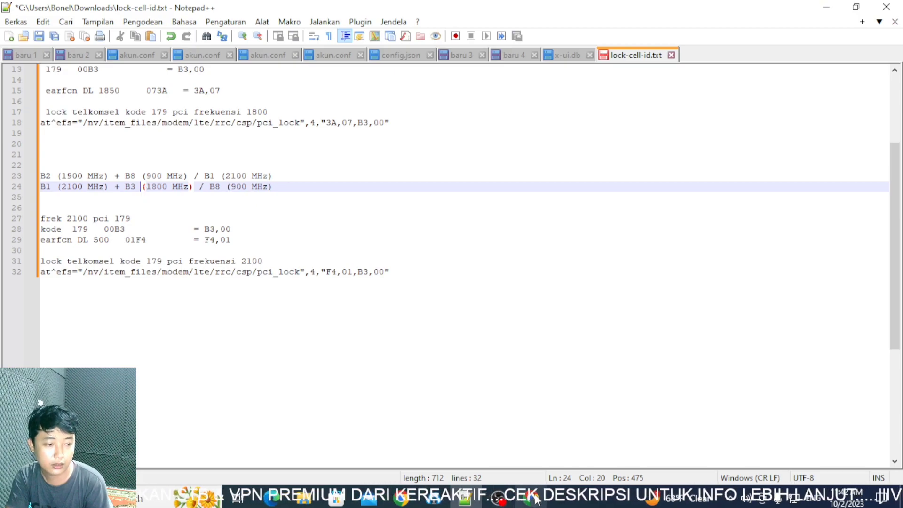
Switch to the LuCI modem details in the browser and examine the Technology value and the primary and CA band rows.
left_click(468, 498)
left_click(71, 11)
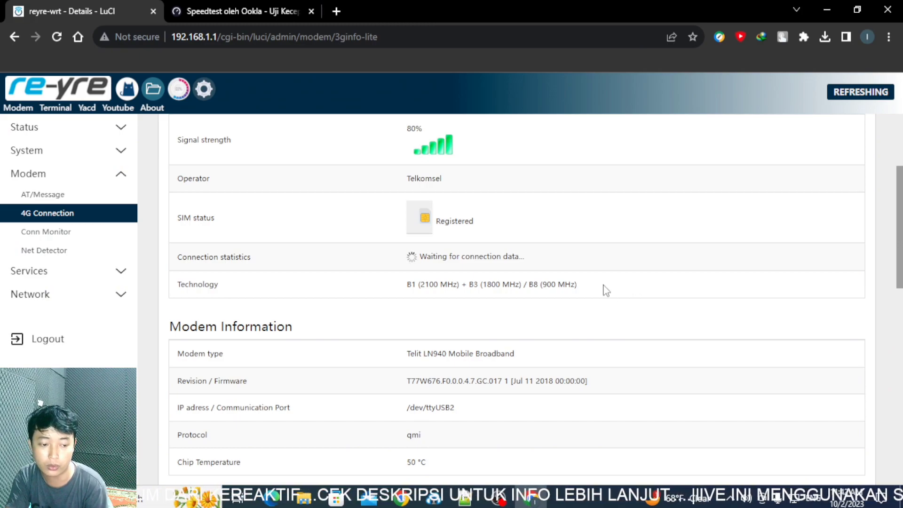
left_click_drag(408, 284, 585, 285)
scroll(584, 285, "down", 12)
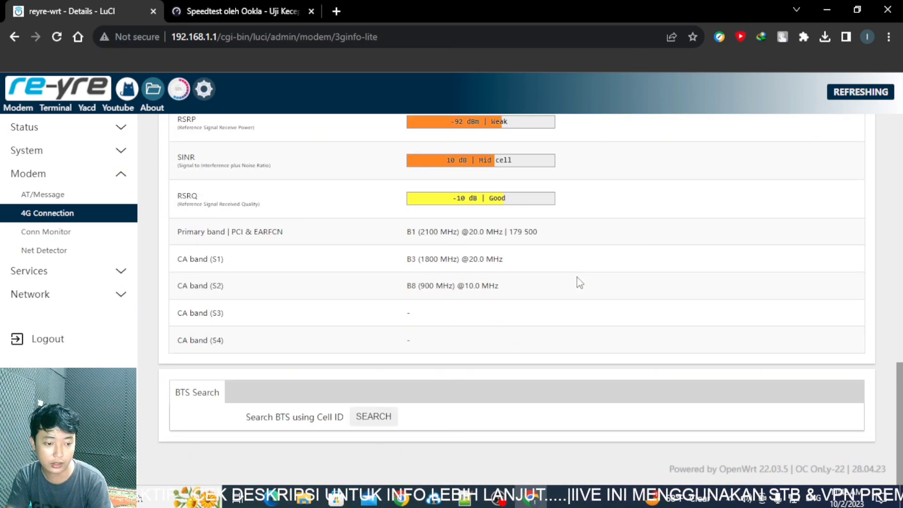